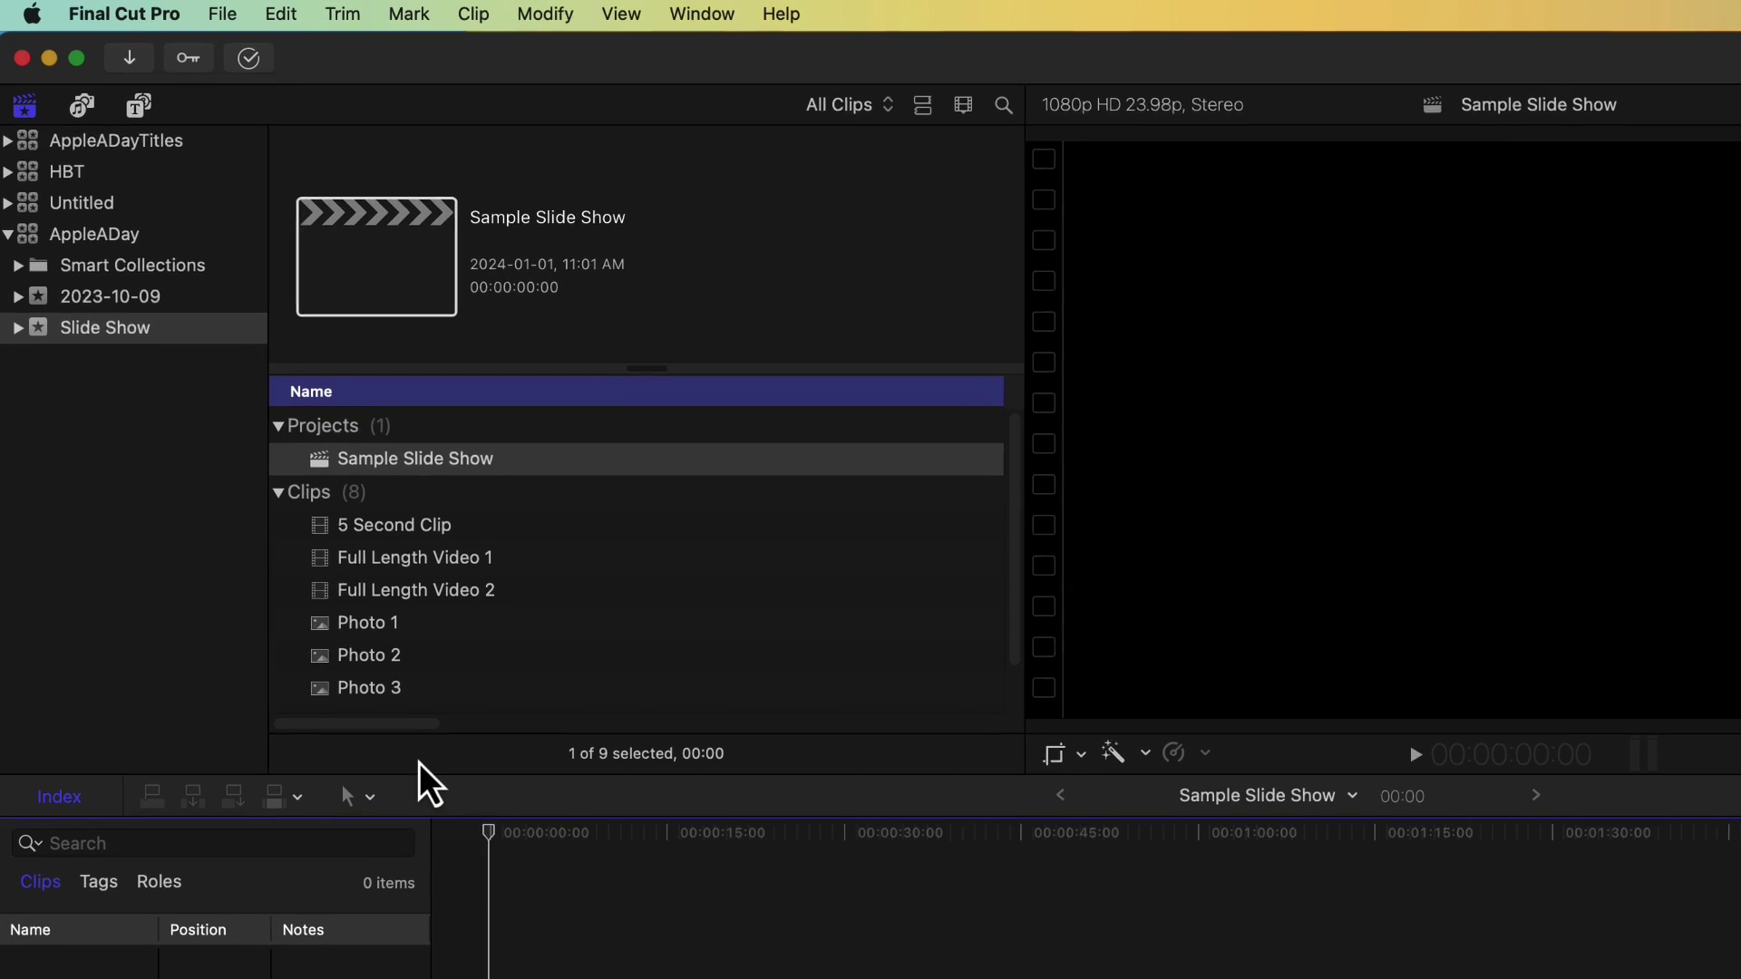
- Add the Sample Slide Show generator from the AppleADay category to the start of the empty timeline and preview it
key(alt+super+1)
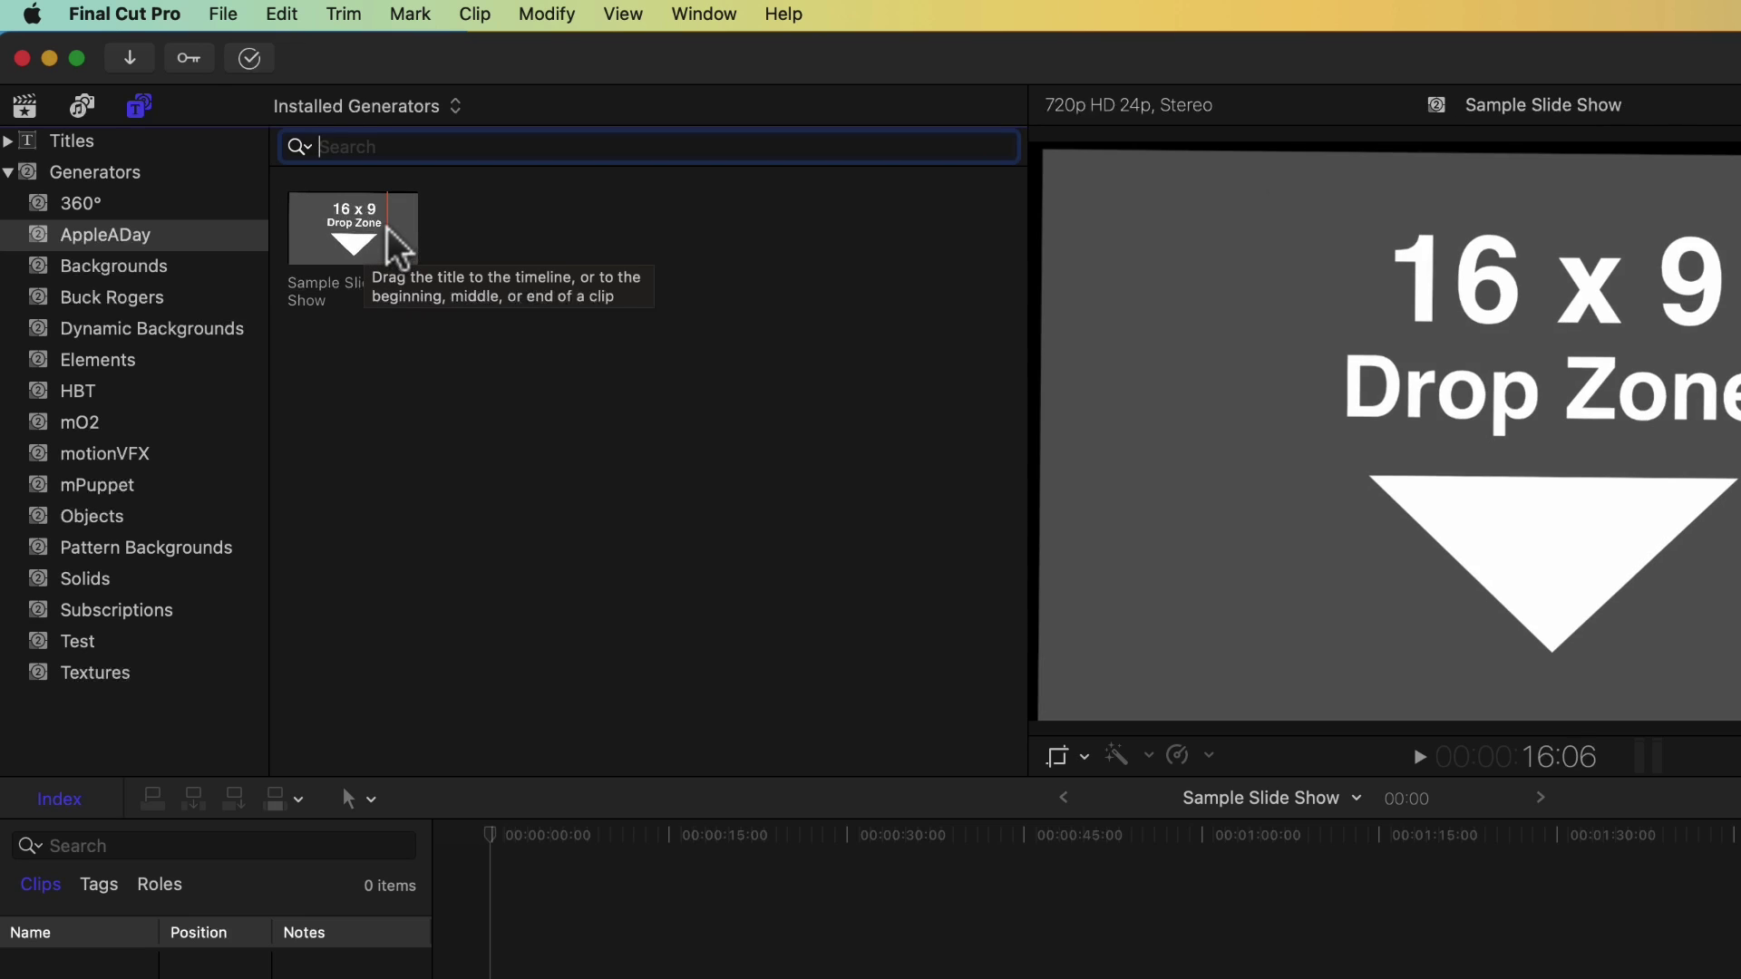
drag(390, 231, 540, 457)
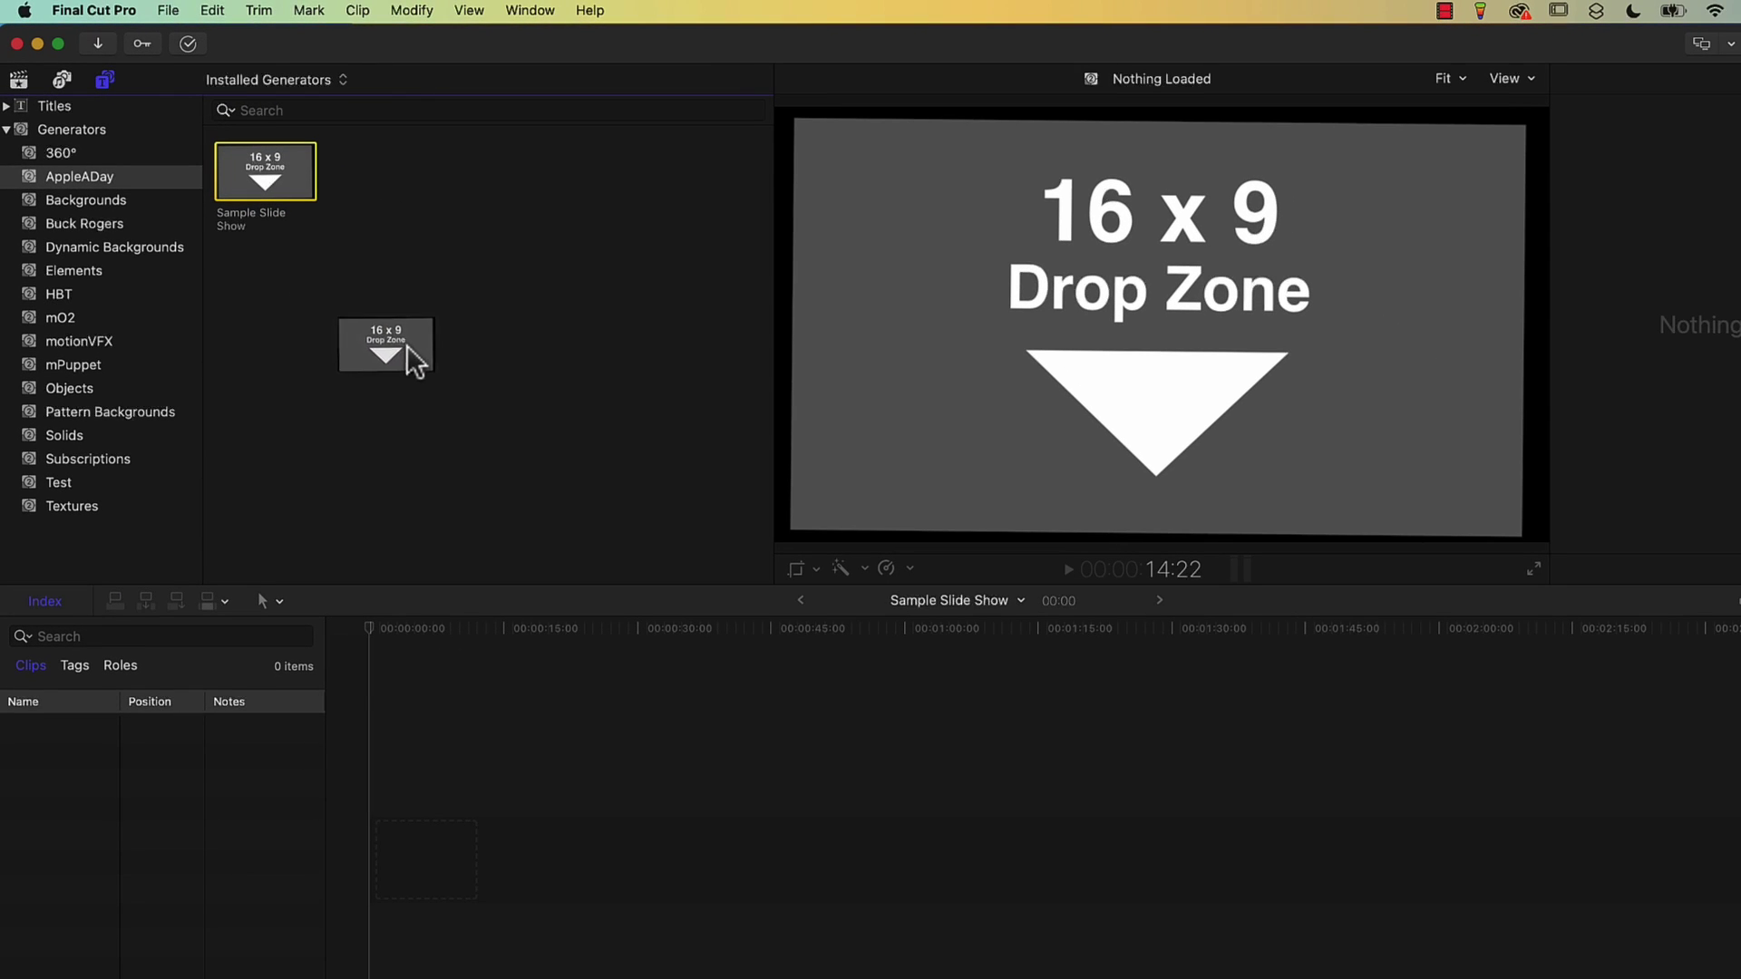
drag(407, 346, 399, 863)
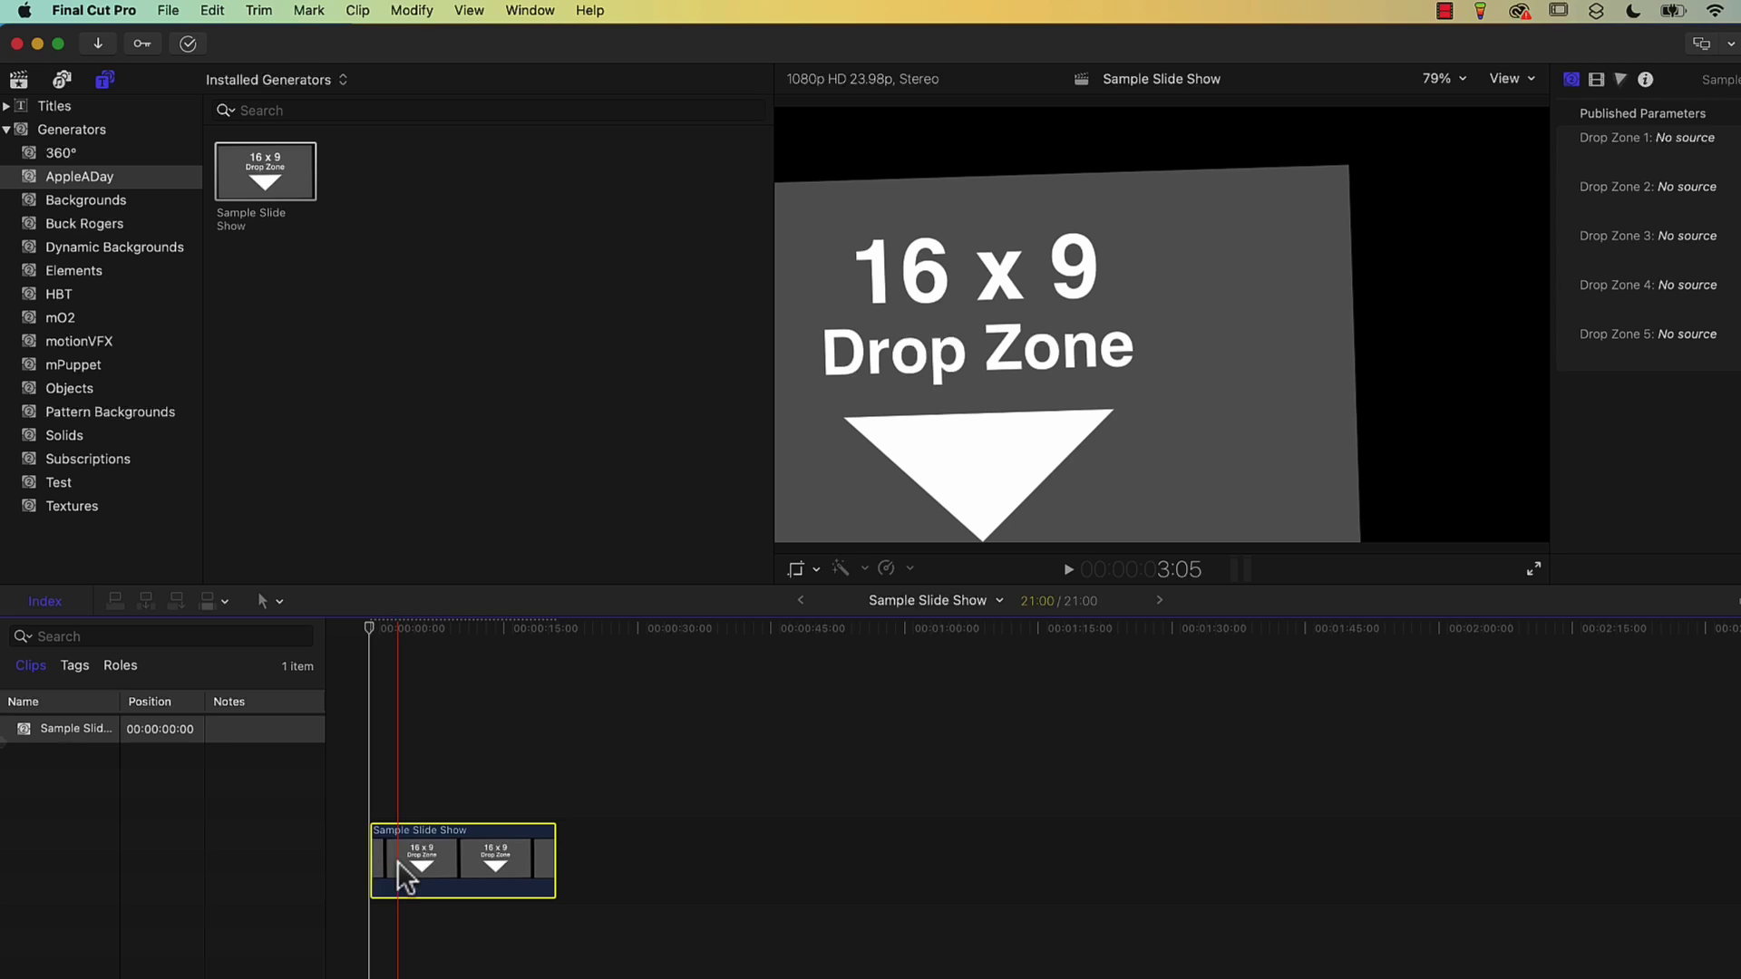
key(shift+z)
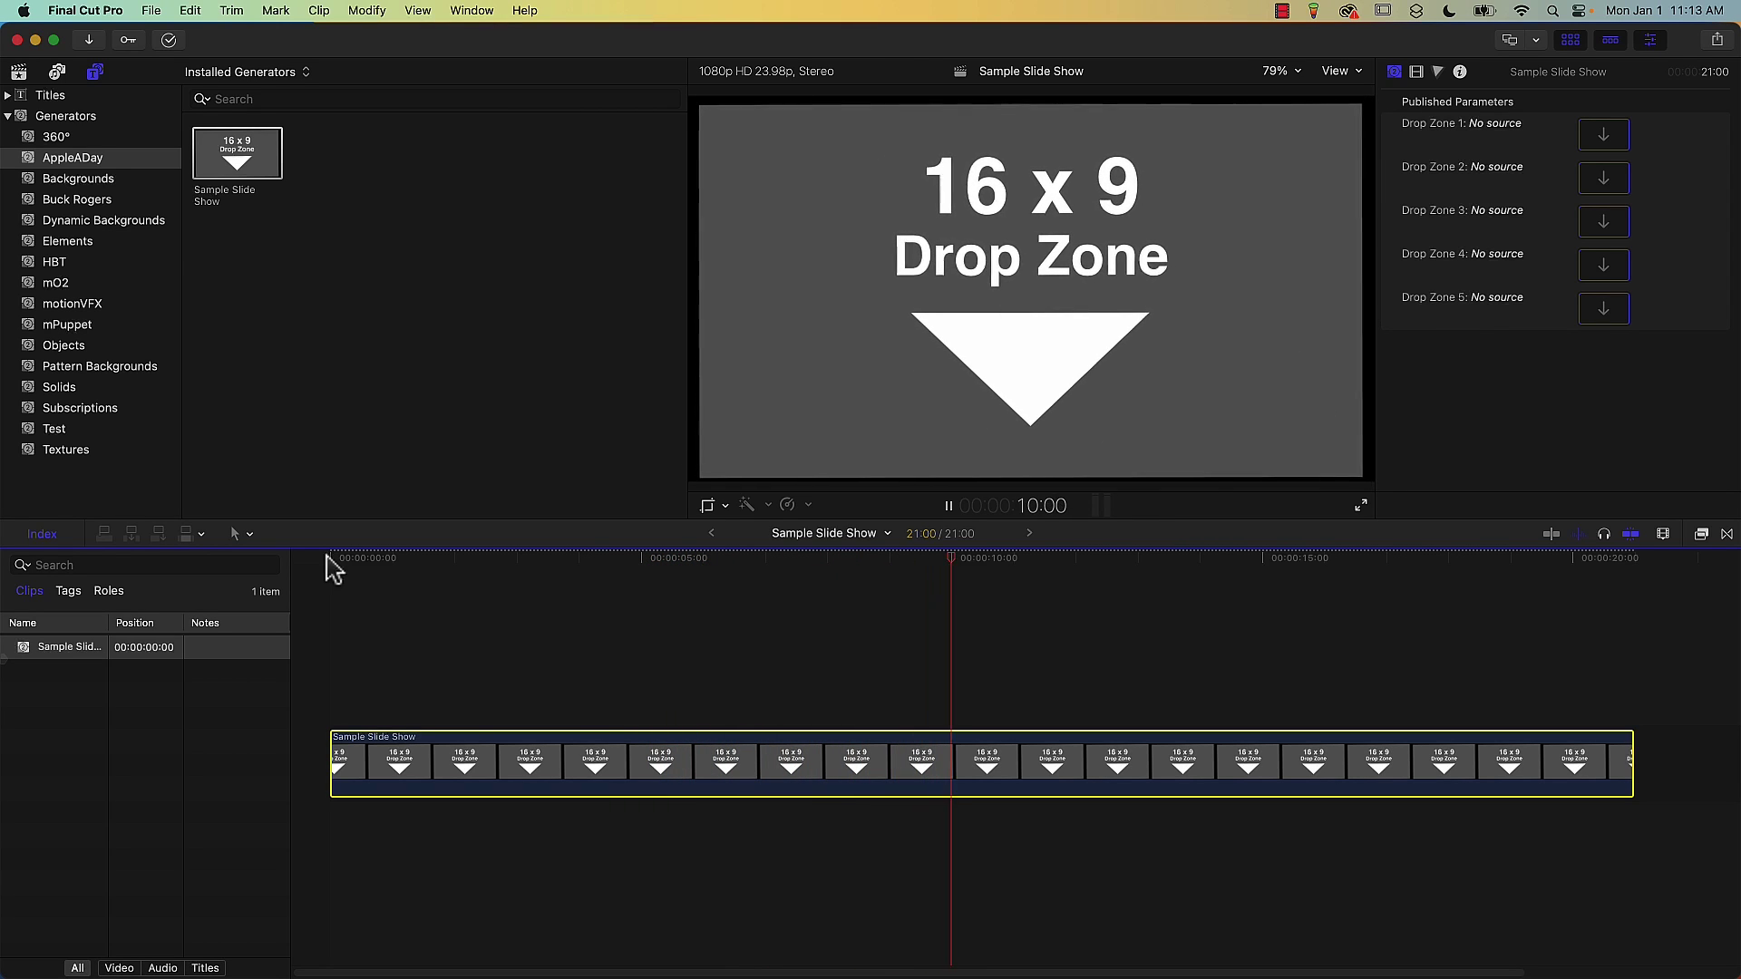
key(space)
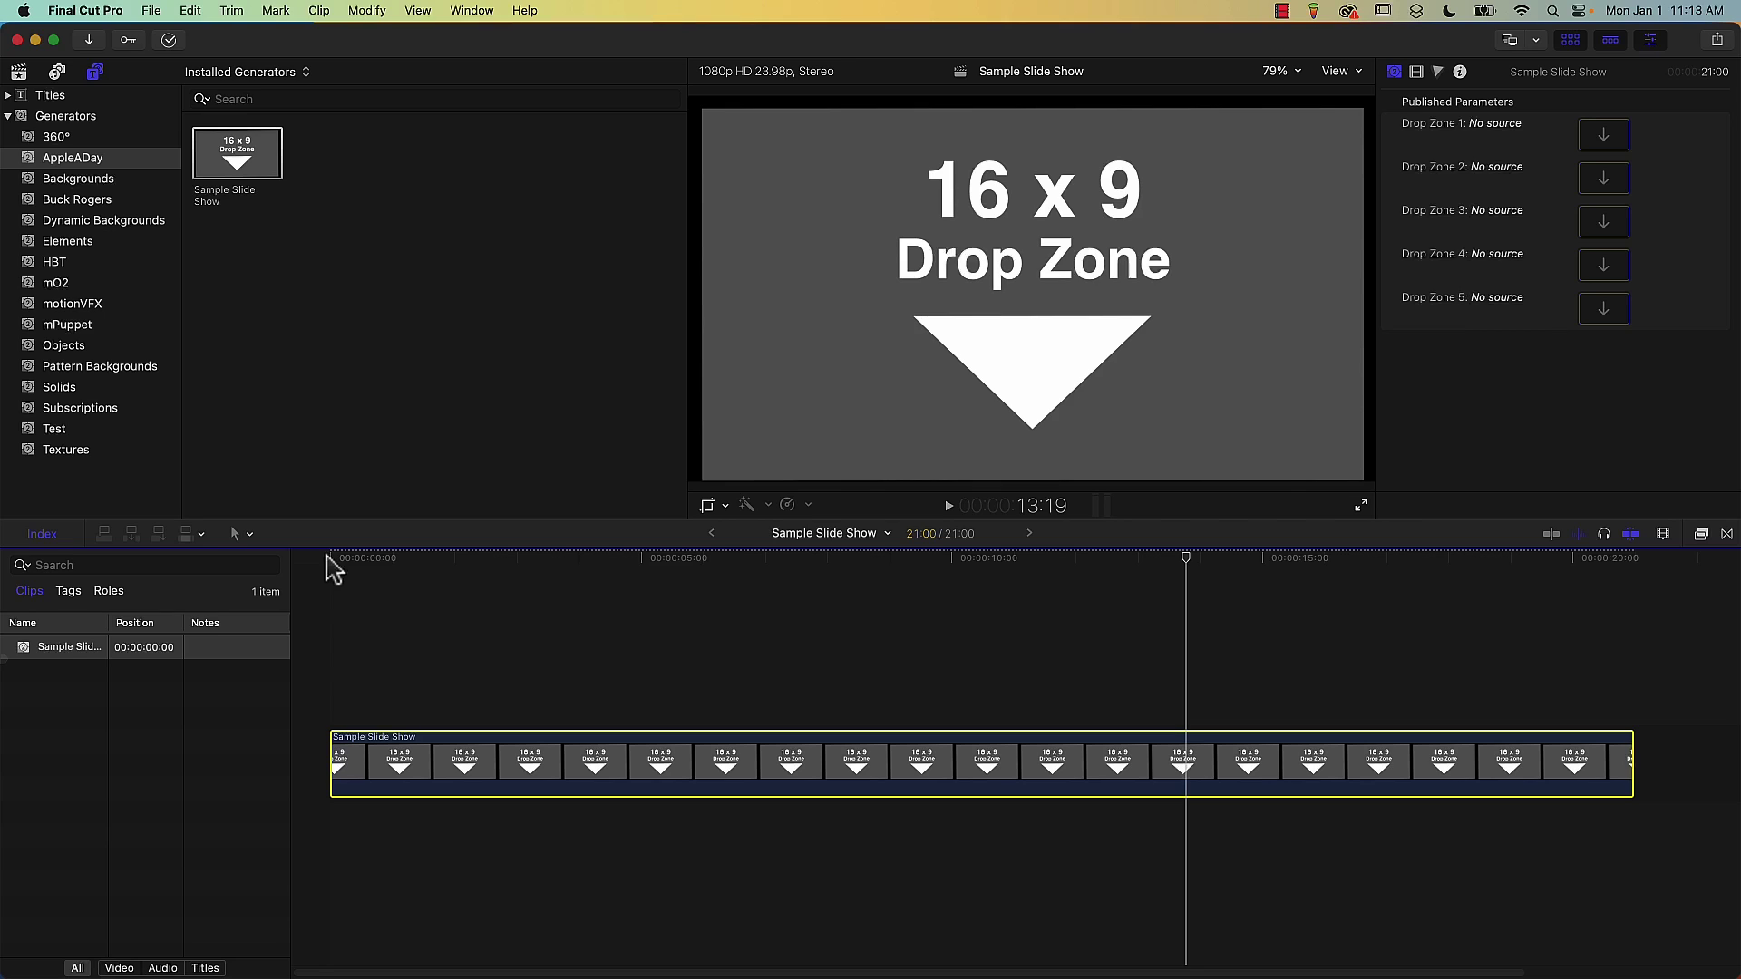
- Fill Drop Zones 1 to 5 of the slide show with Photo 1 to Photo 5 in matching order
key(super+1)
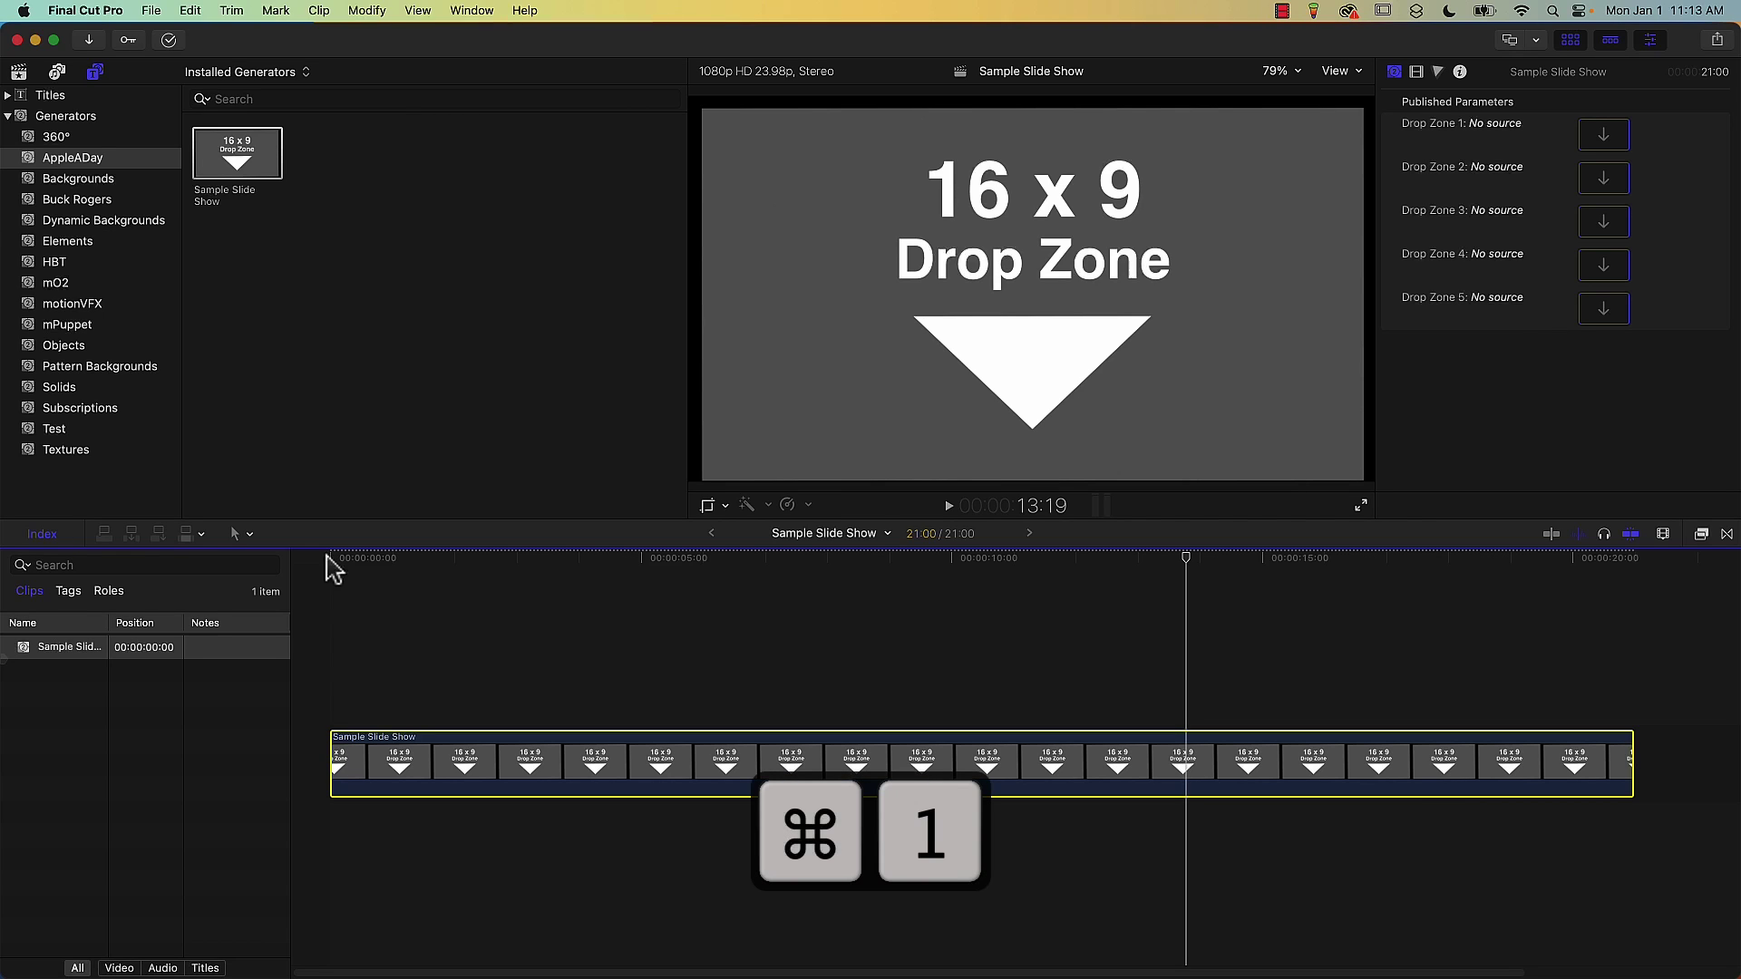
click(331, 572)
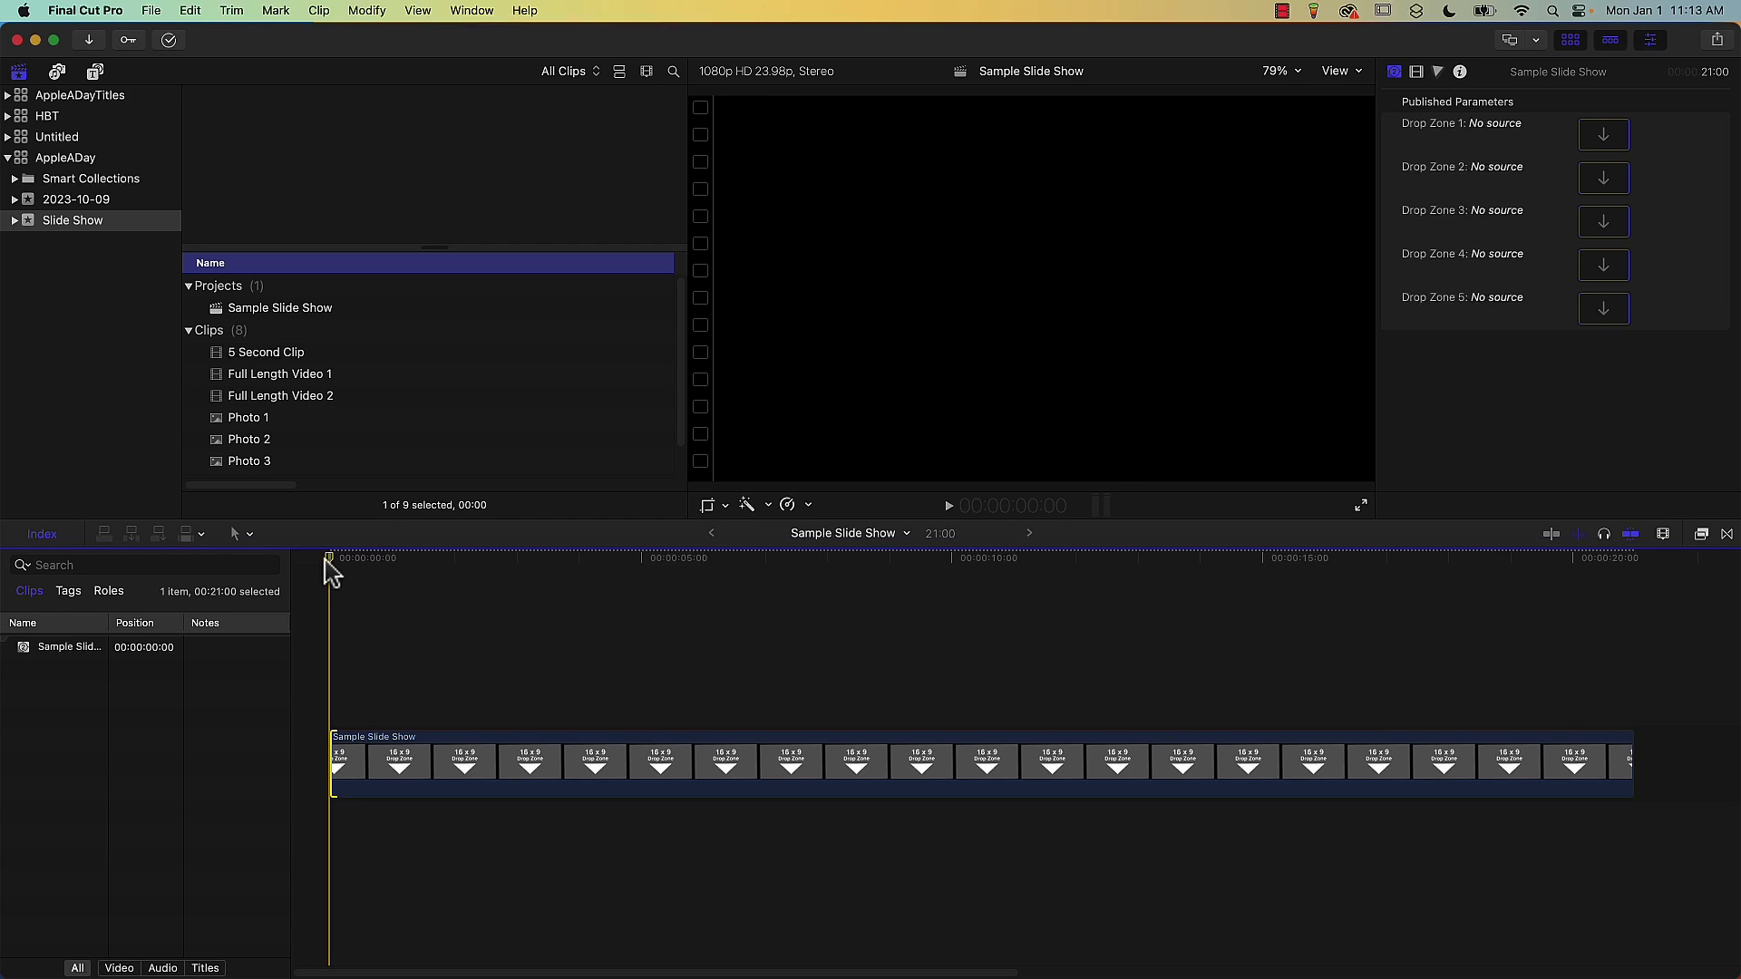
scroll(422, 464, down, 3)
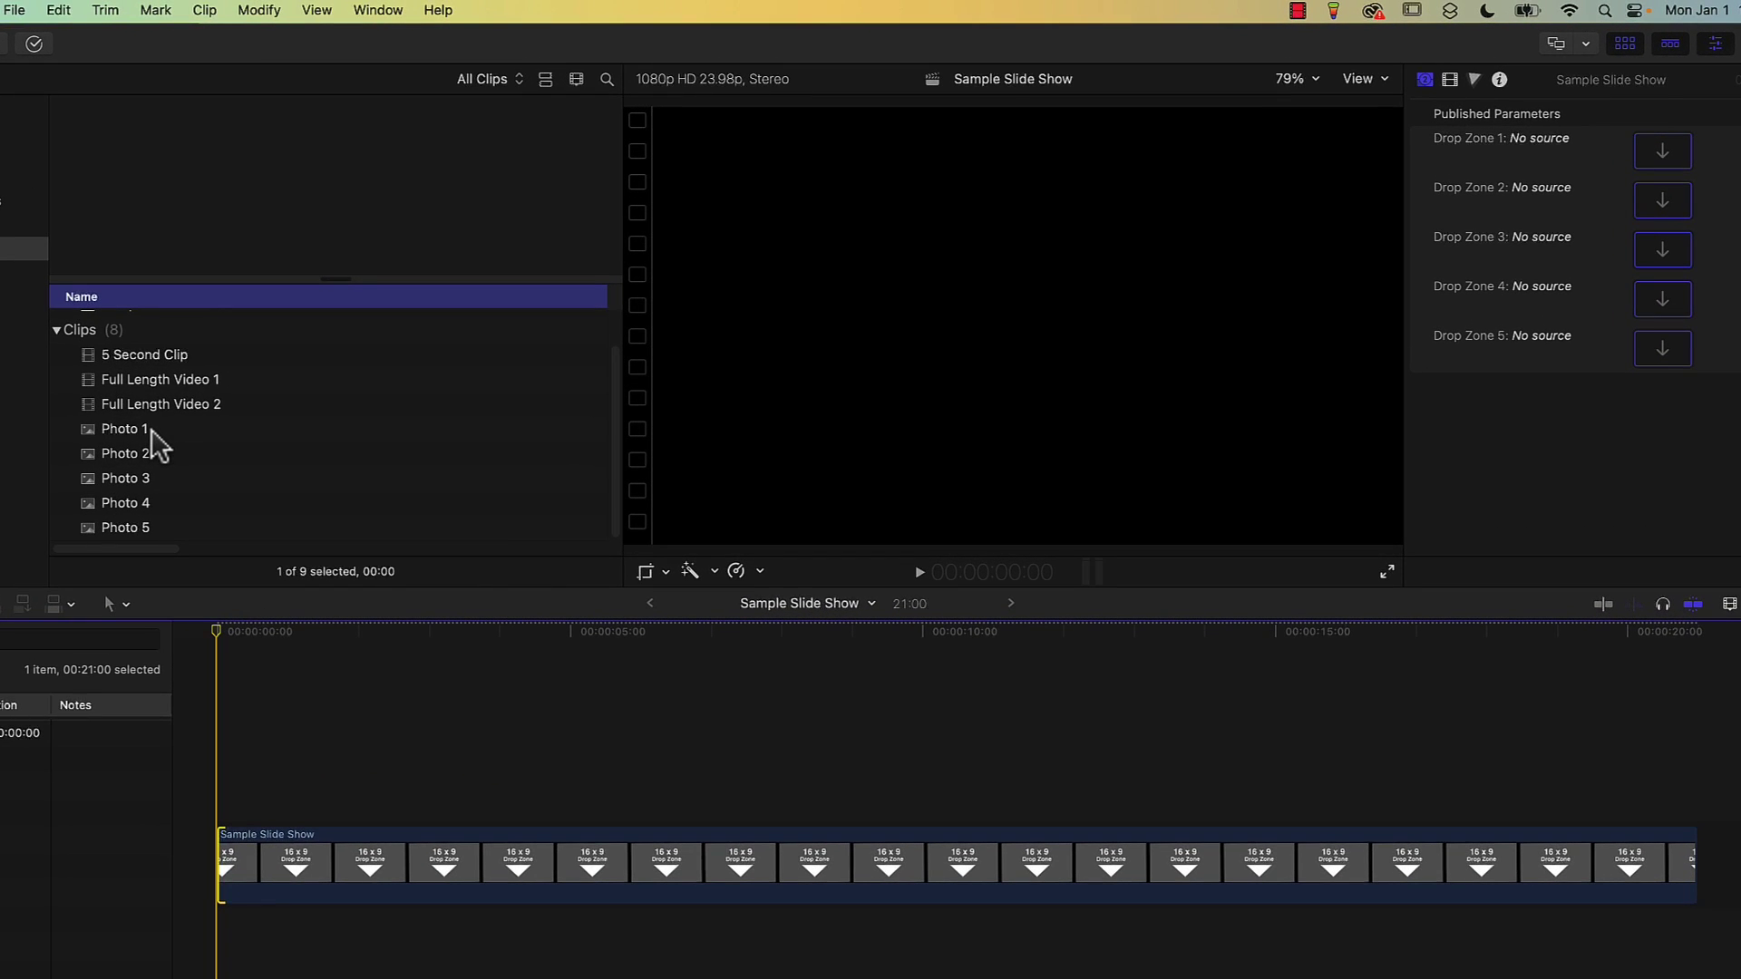
drag(127, 432, 1664, 169)
drag(124, 456, 1632, 208)
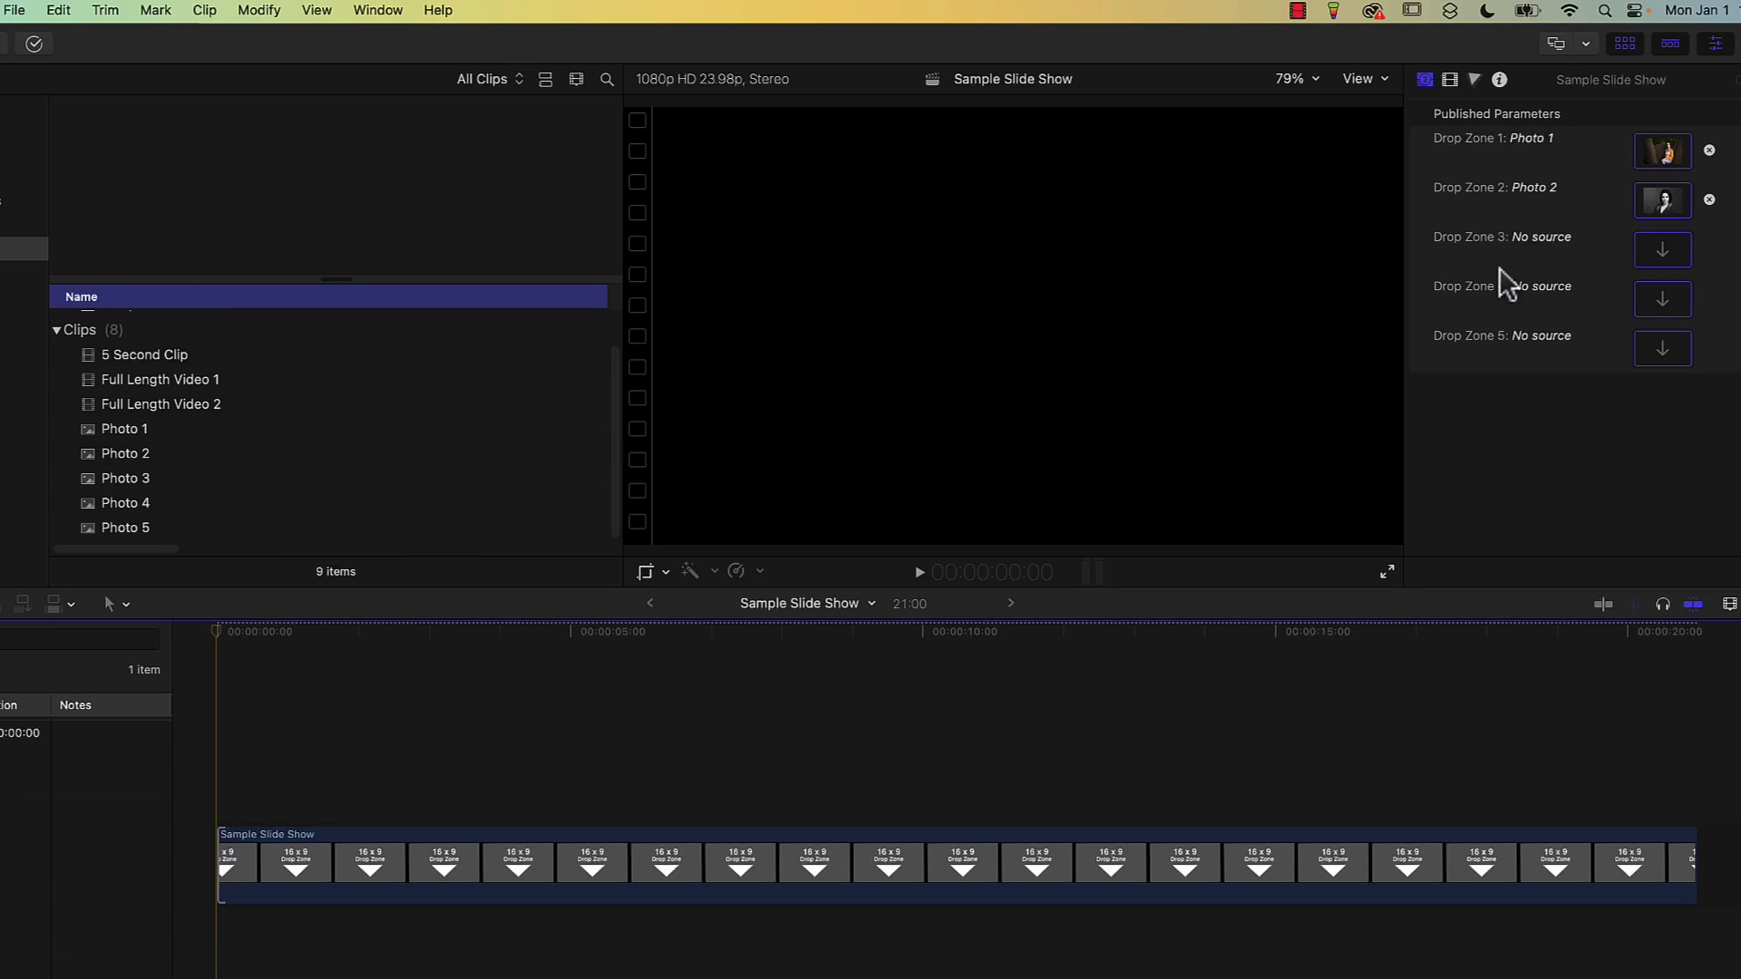
drag(136, 481, 1662, 252)
drag(127, 504, 1632, 343)
drag(128, 535, 1663, 353)
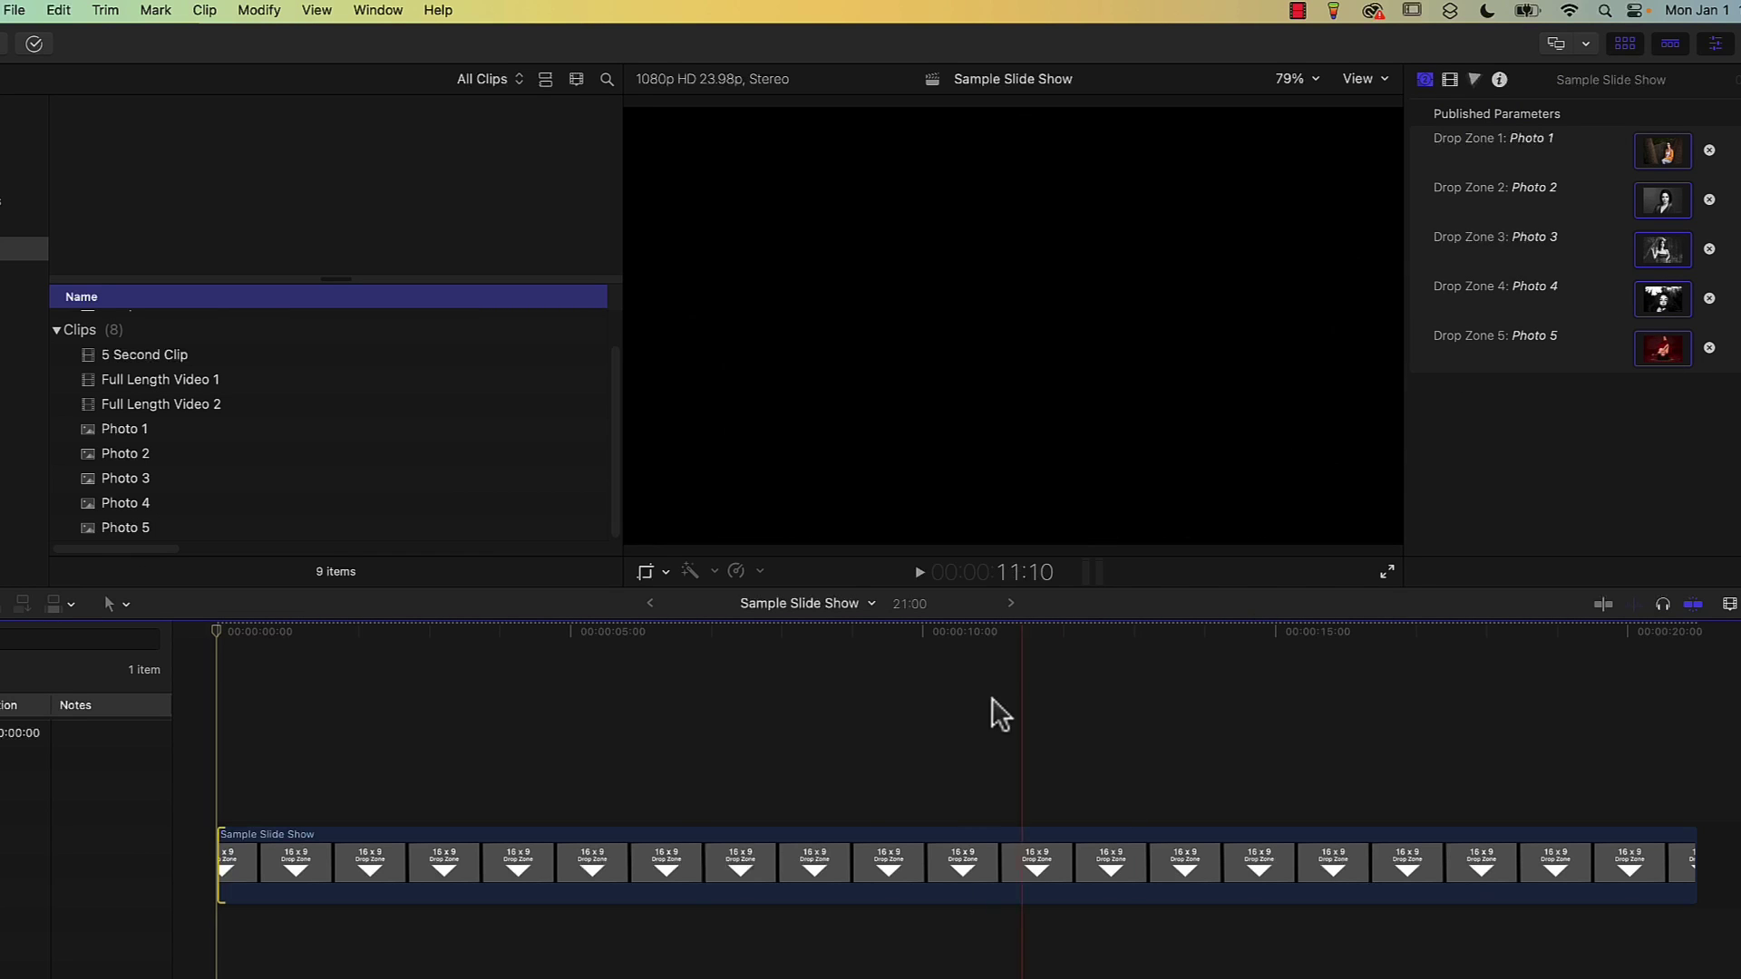
- Replace the source of Drop Zone 1 with 5 Second Clip and preview the slide show from its beginning
drag(226, 634, 200, 678)
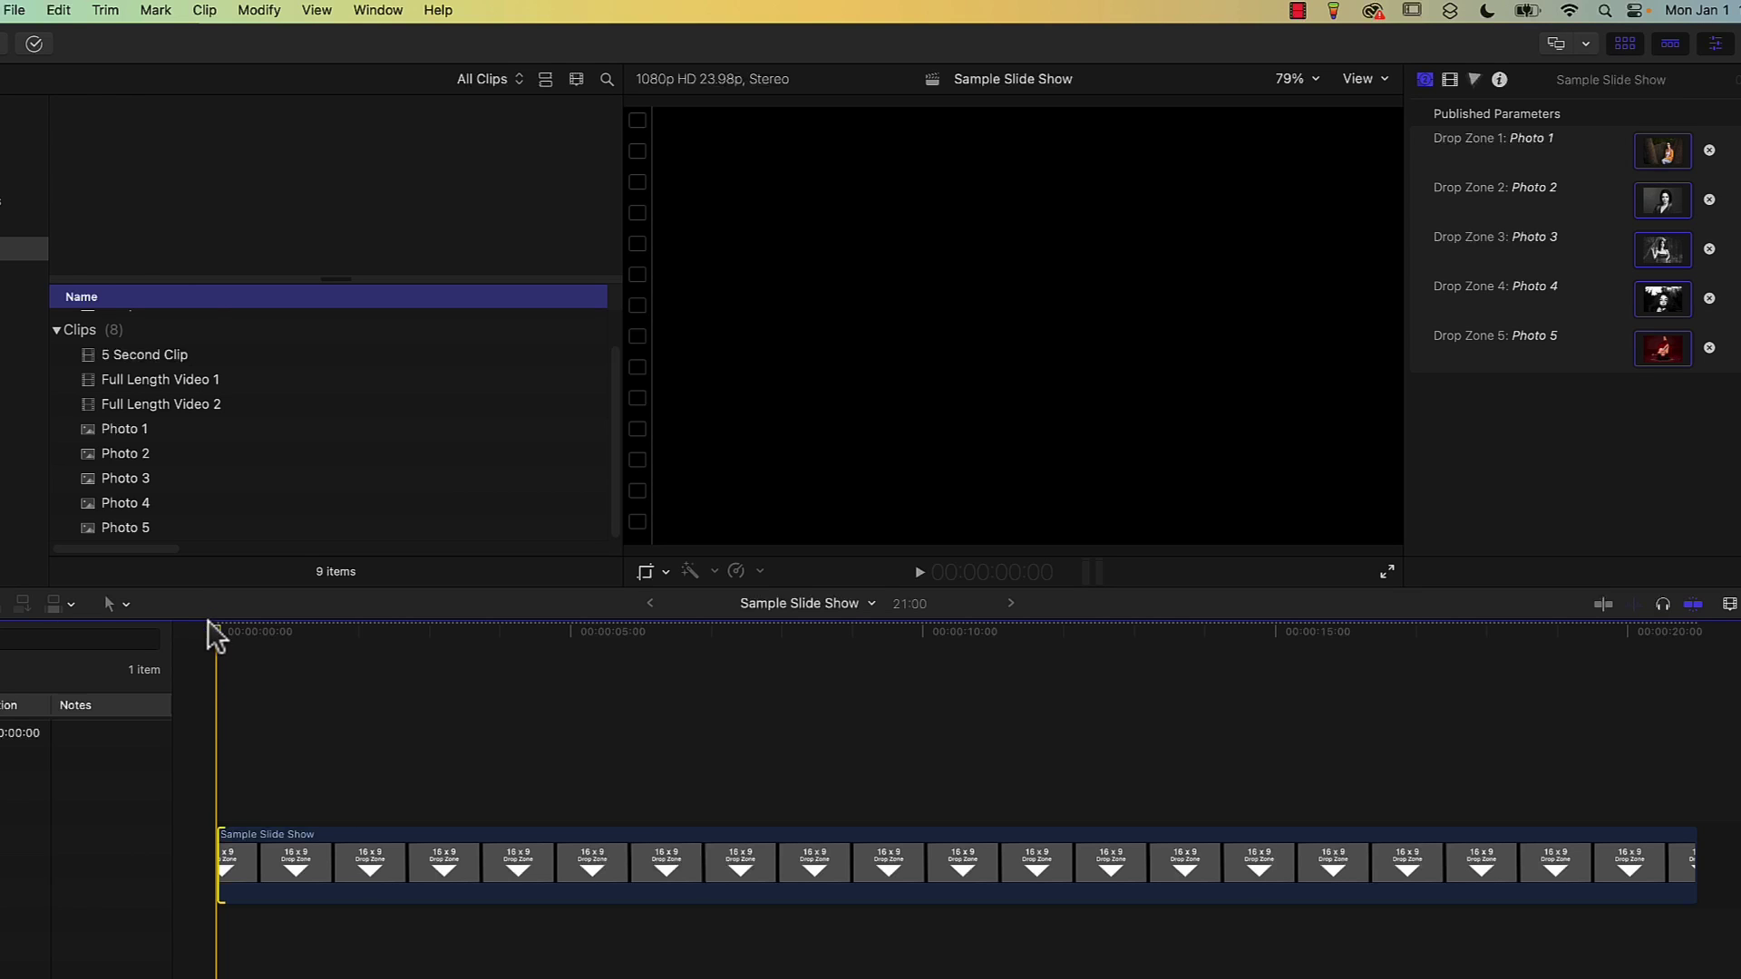
click(128, 355)
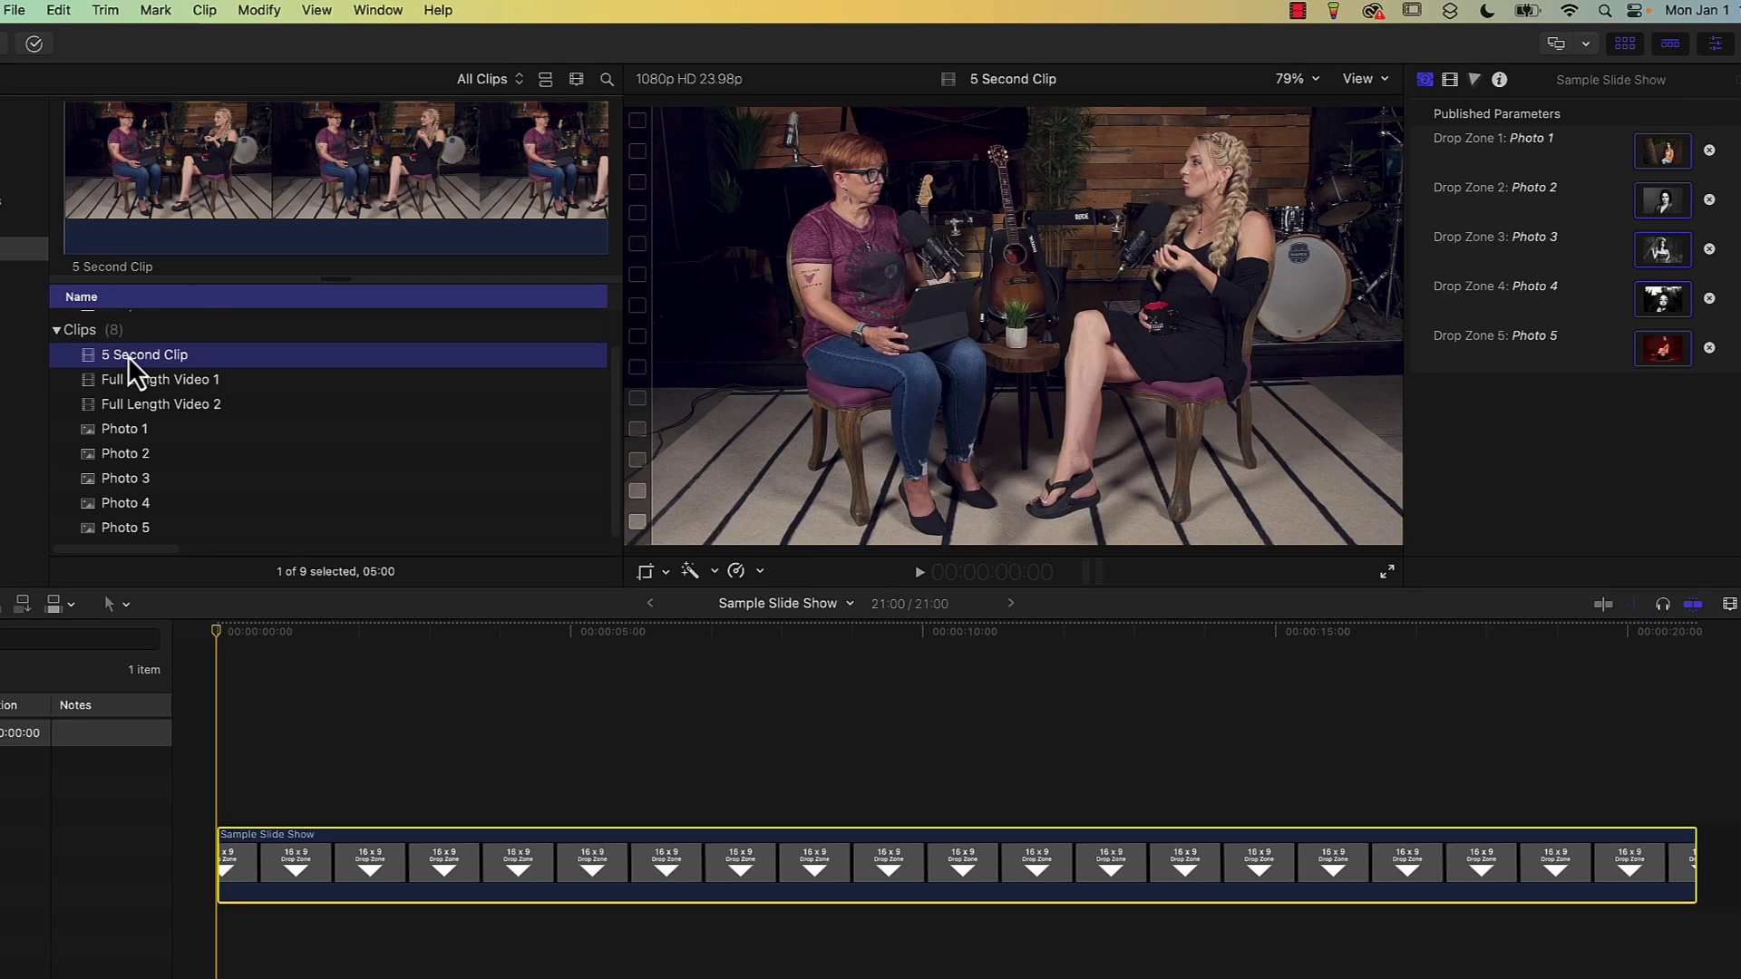
drag(128, 356, 1664, 163)
key(space)
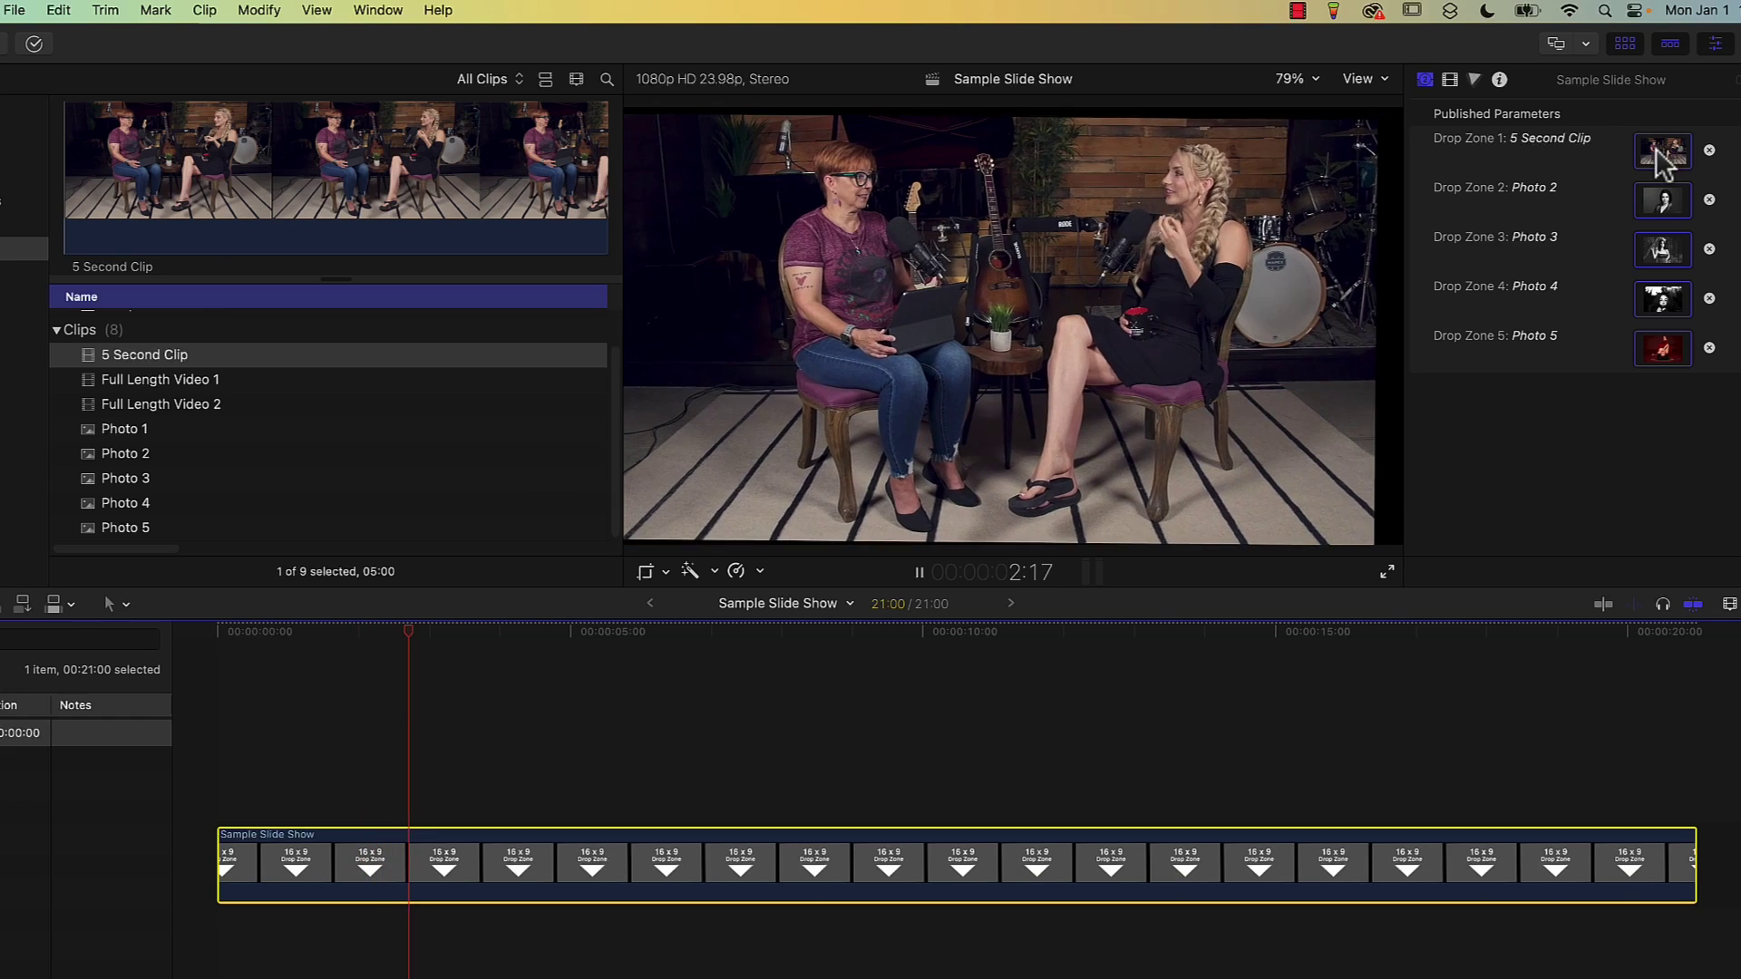
key(space)
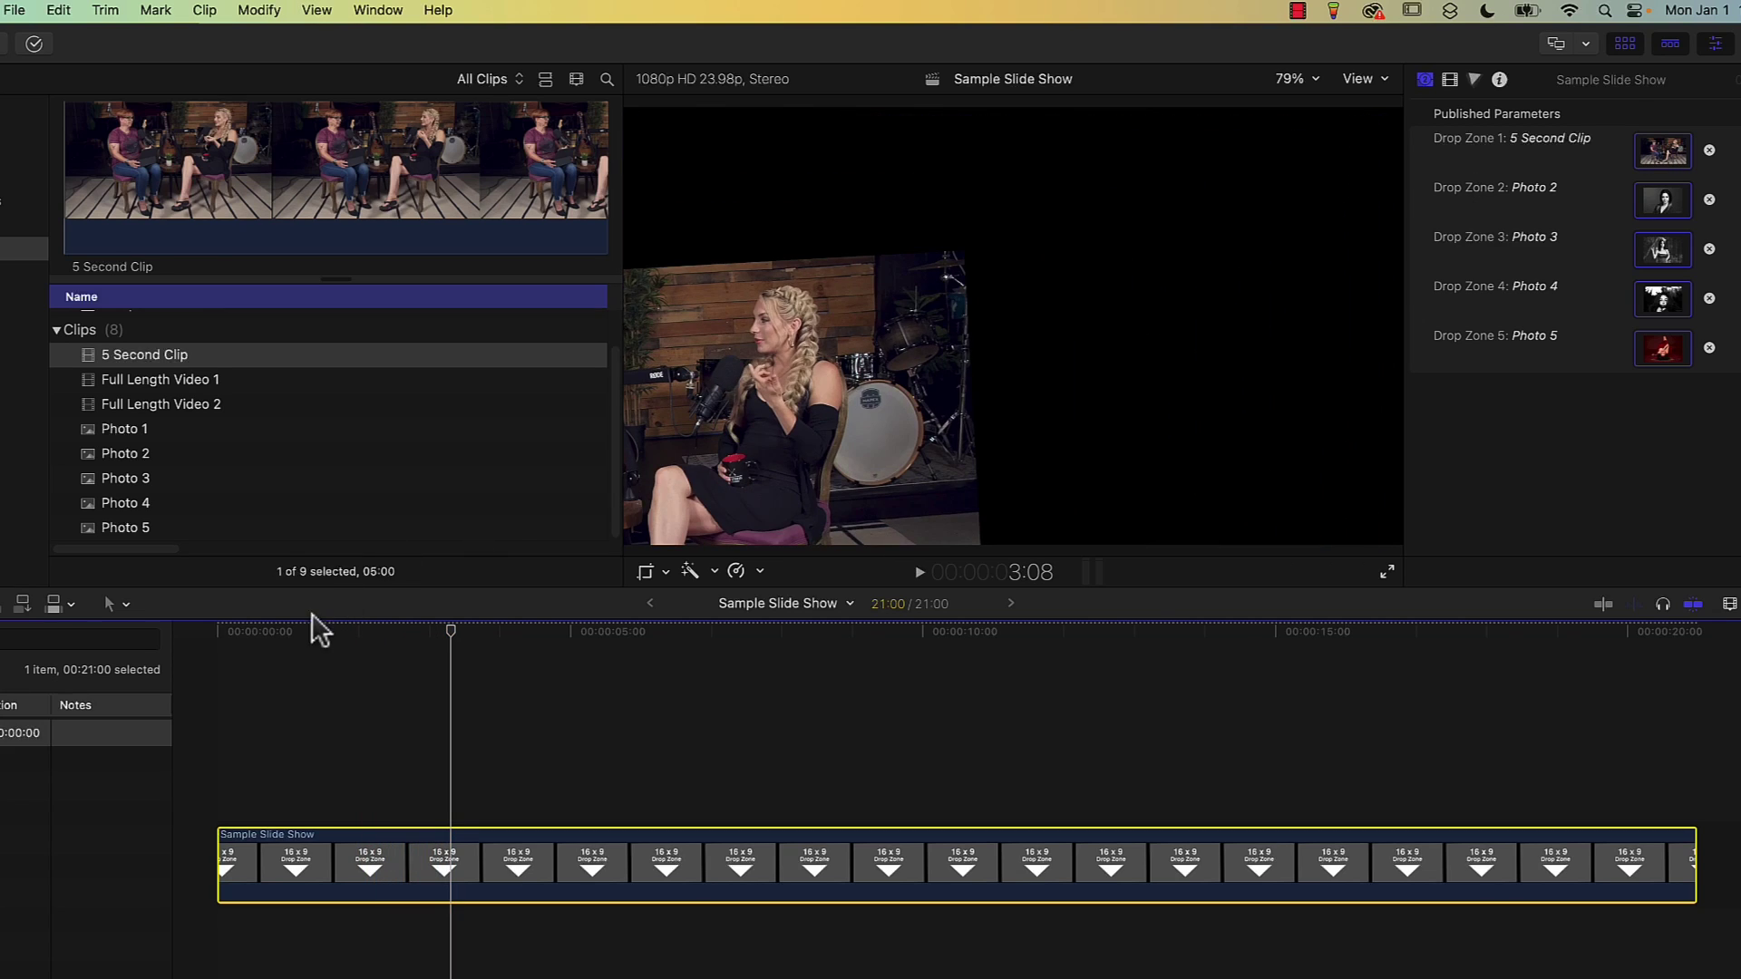
click(214, 634)
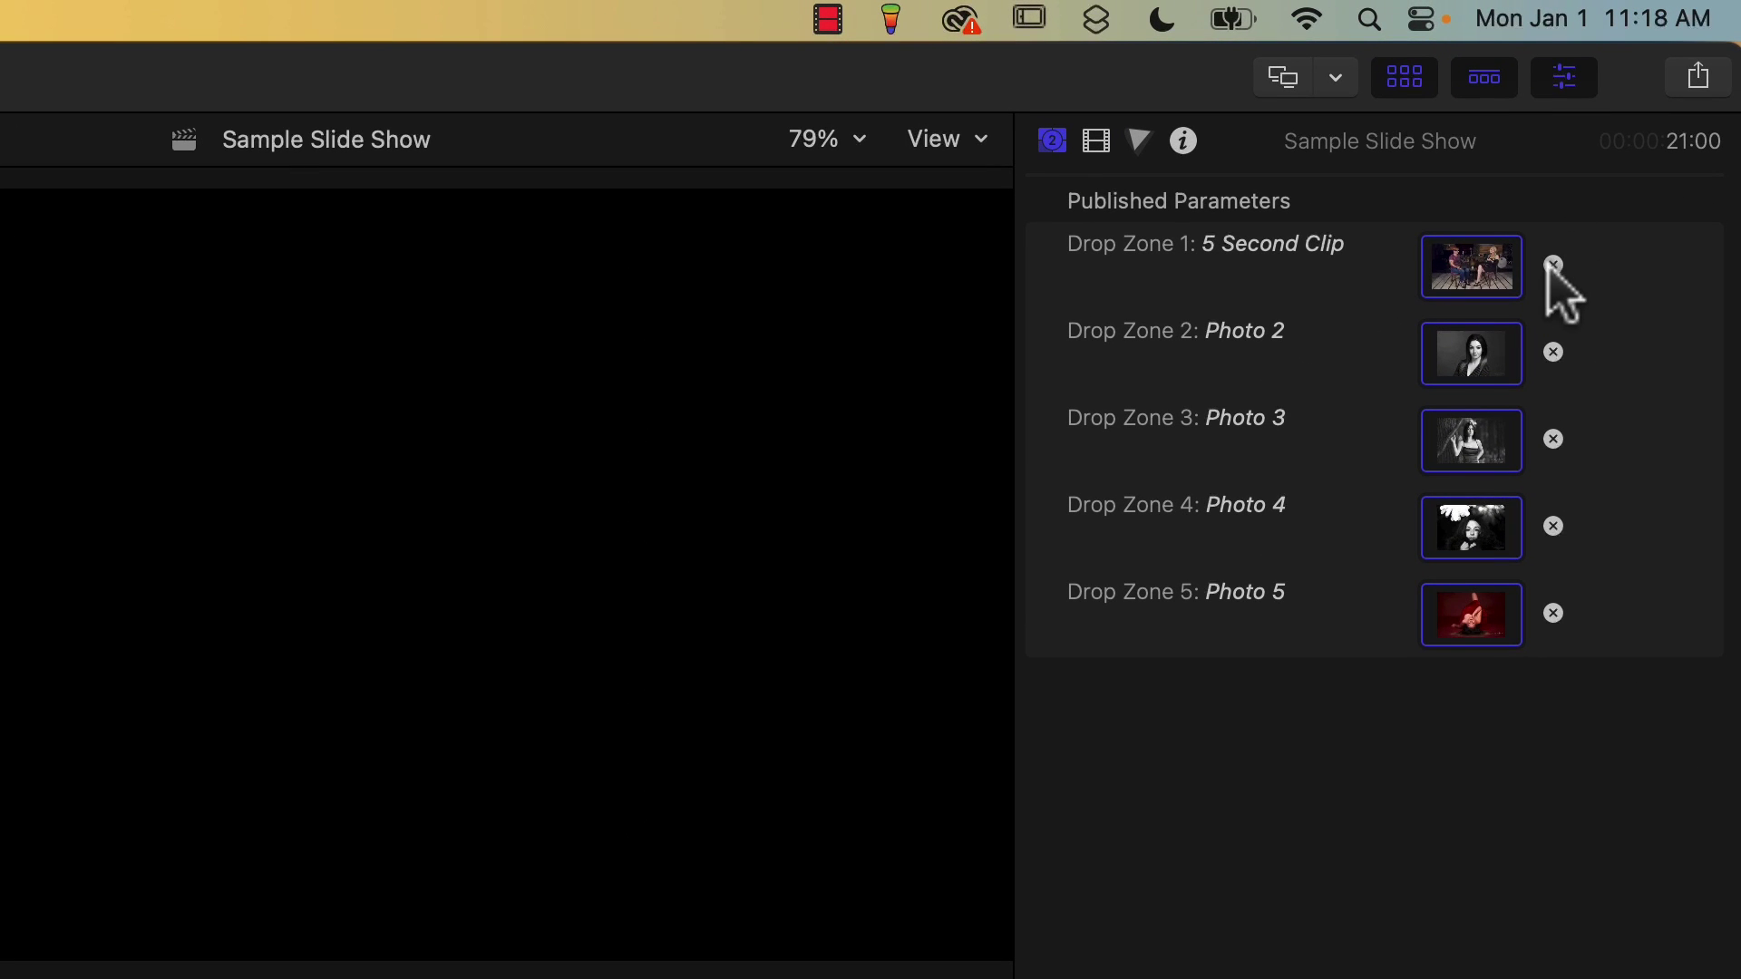
- Clear the sources of all five drop zones in the slide show
click(1553, 264)
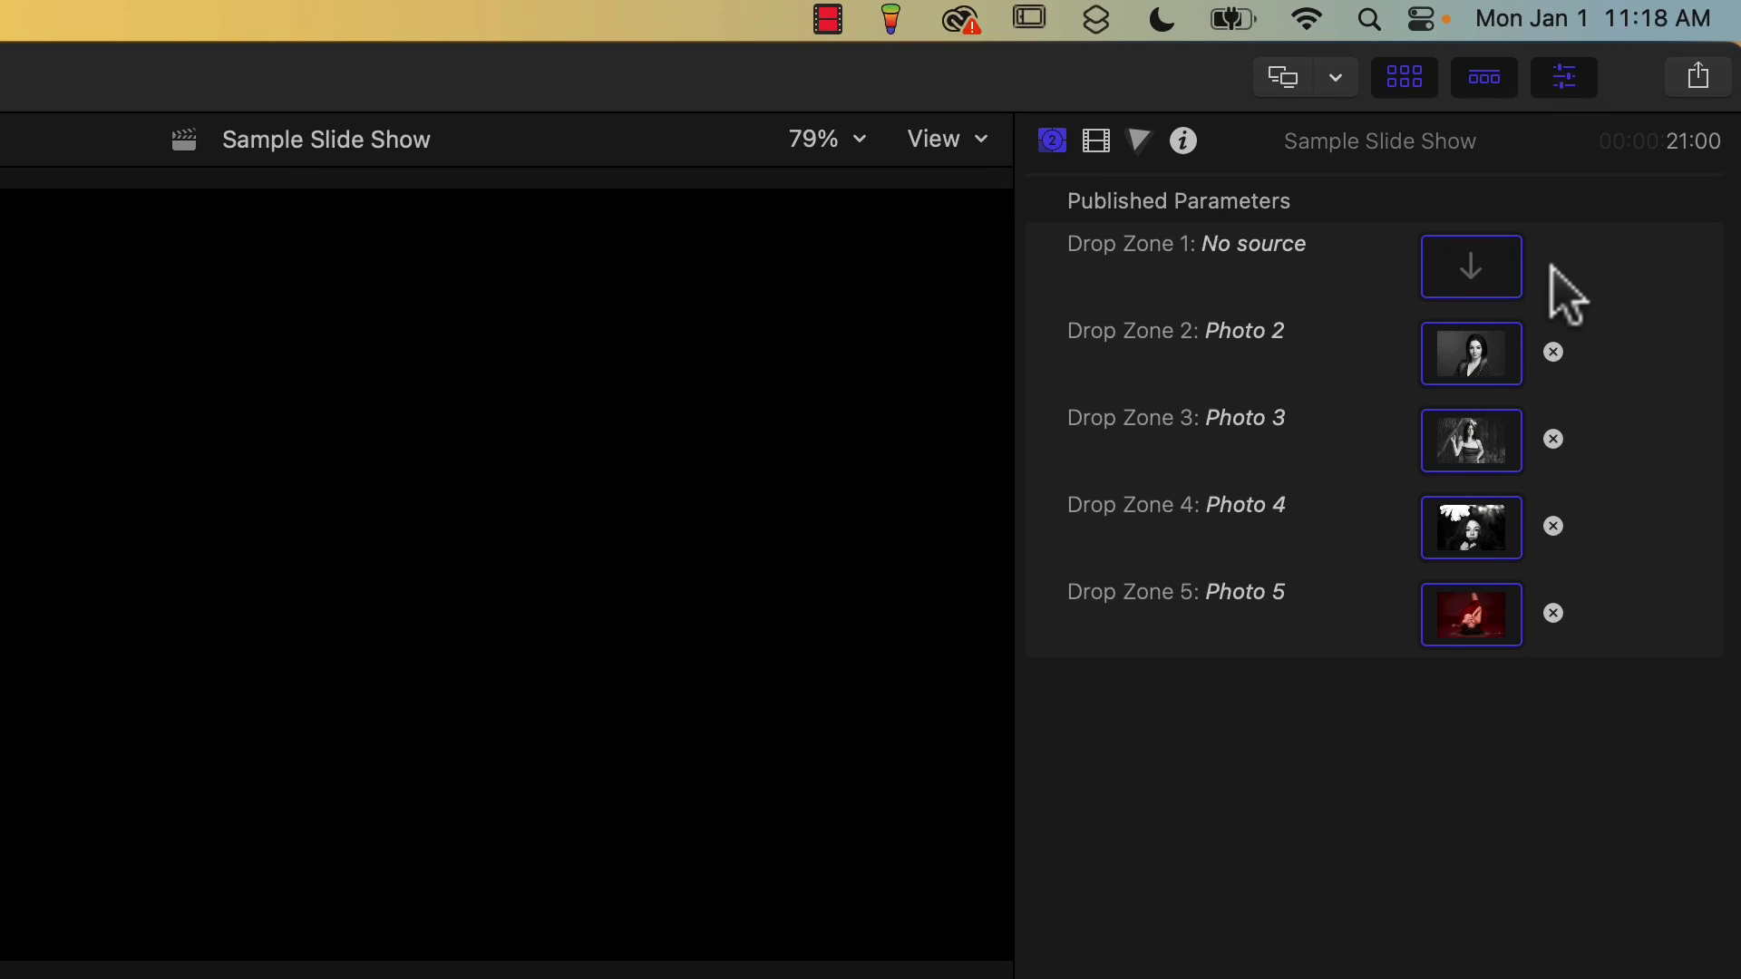
click(1553, 352)
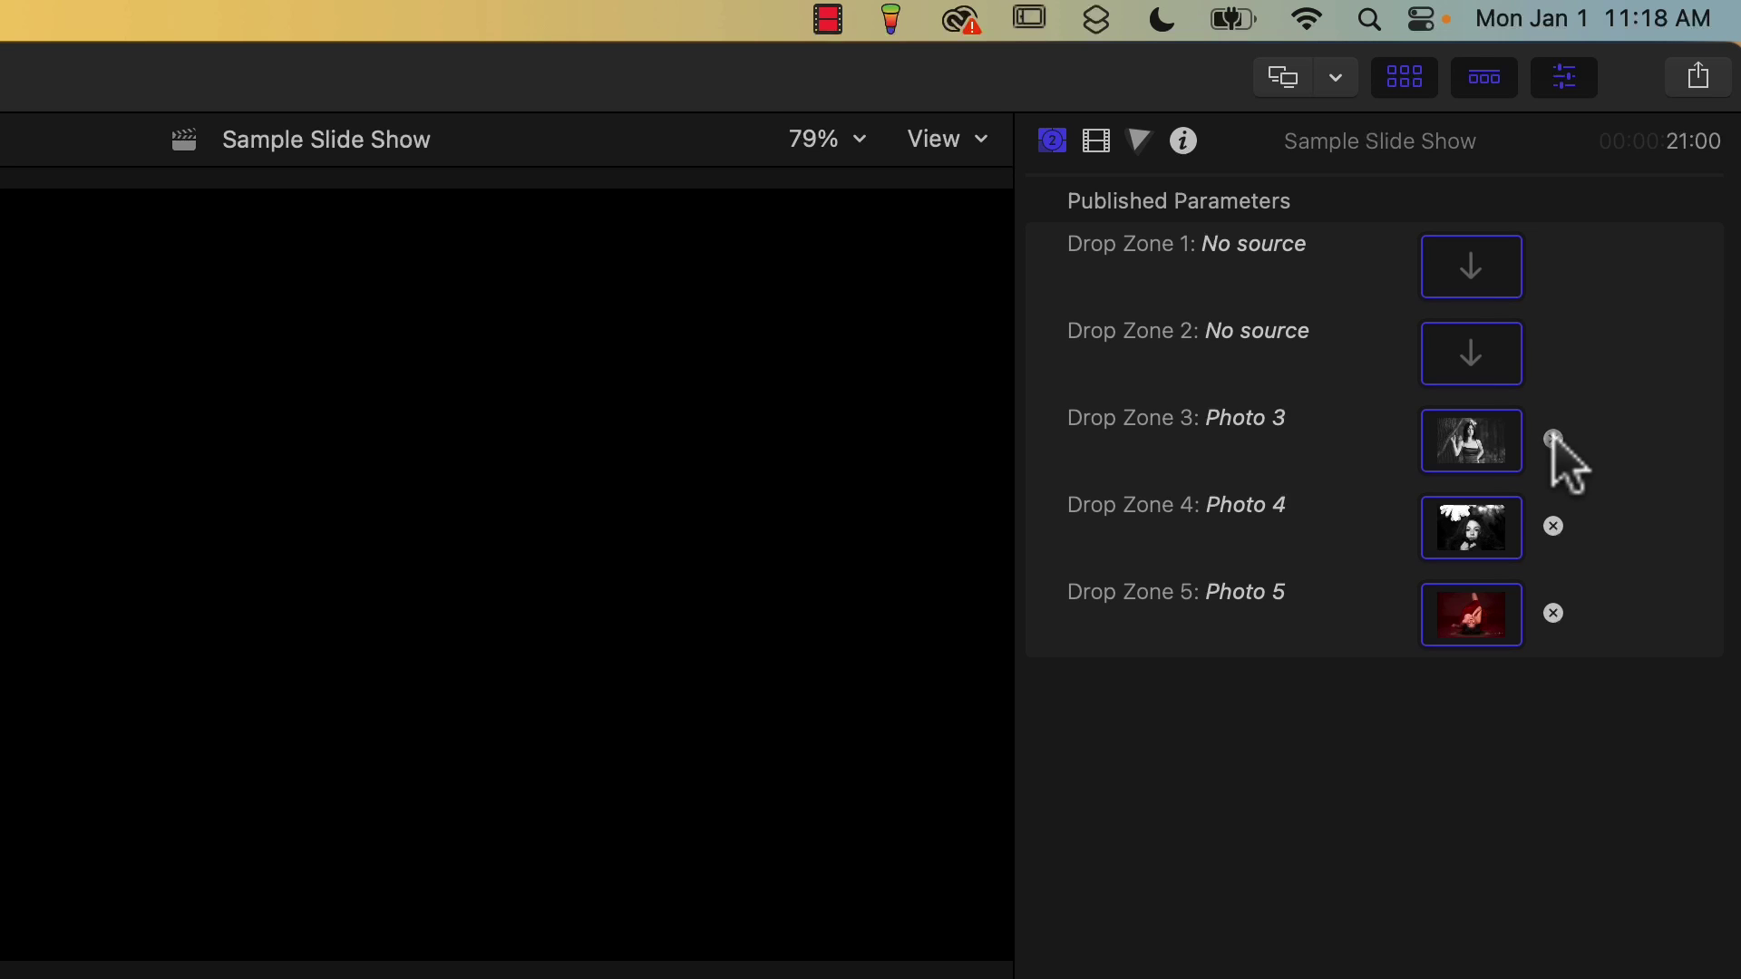
click(1553, 439)
click(1553, 526)
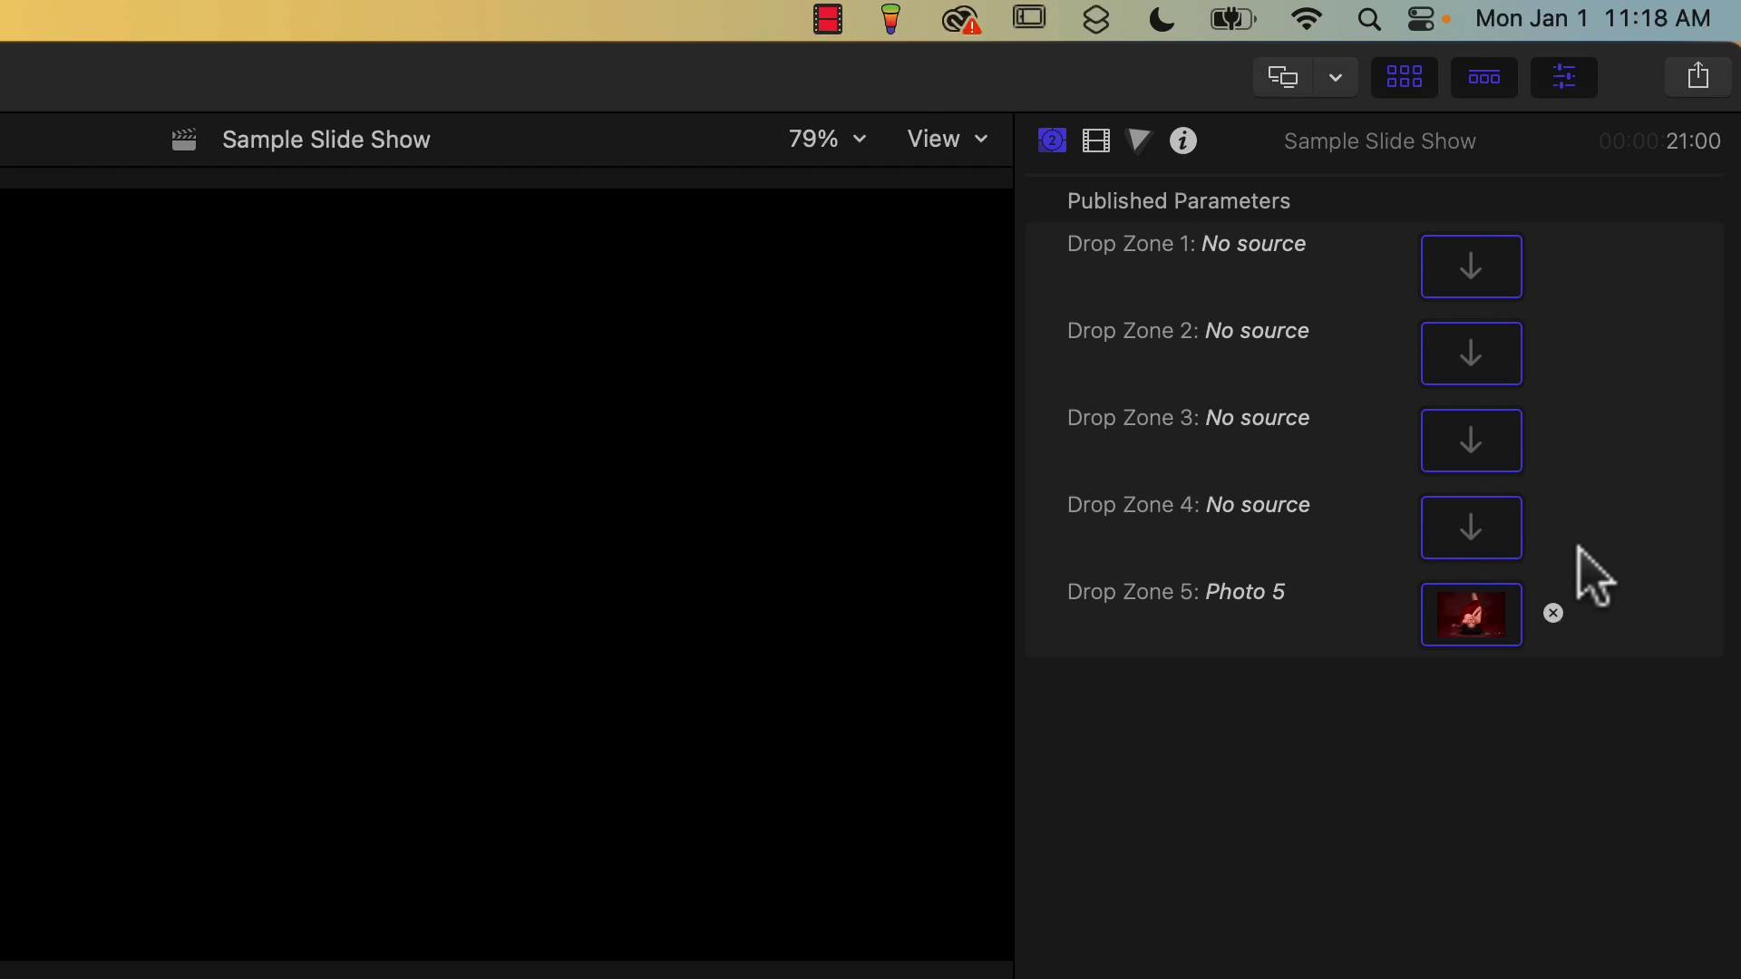
click(1553, 613)
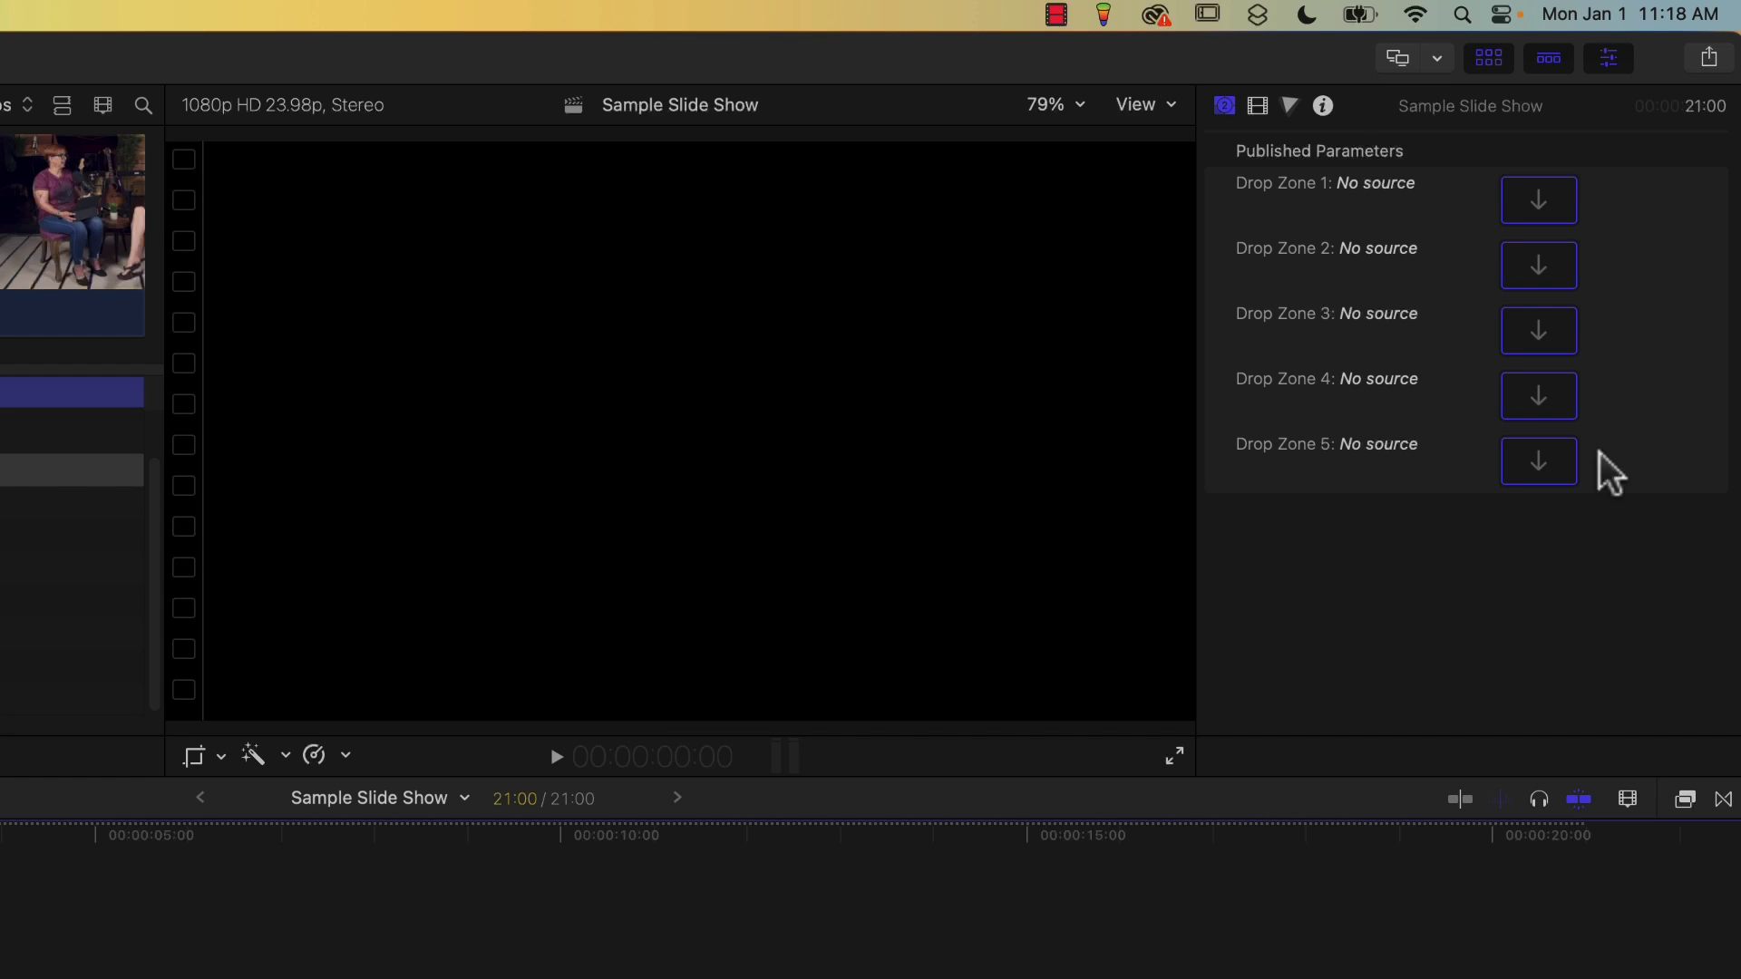
click(1534, 403)
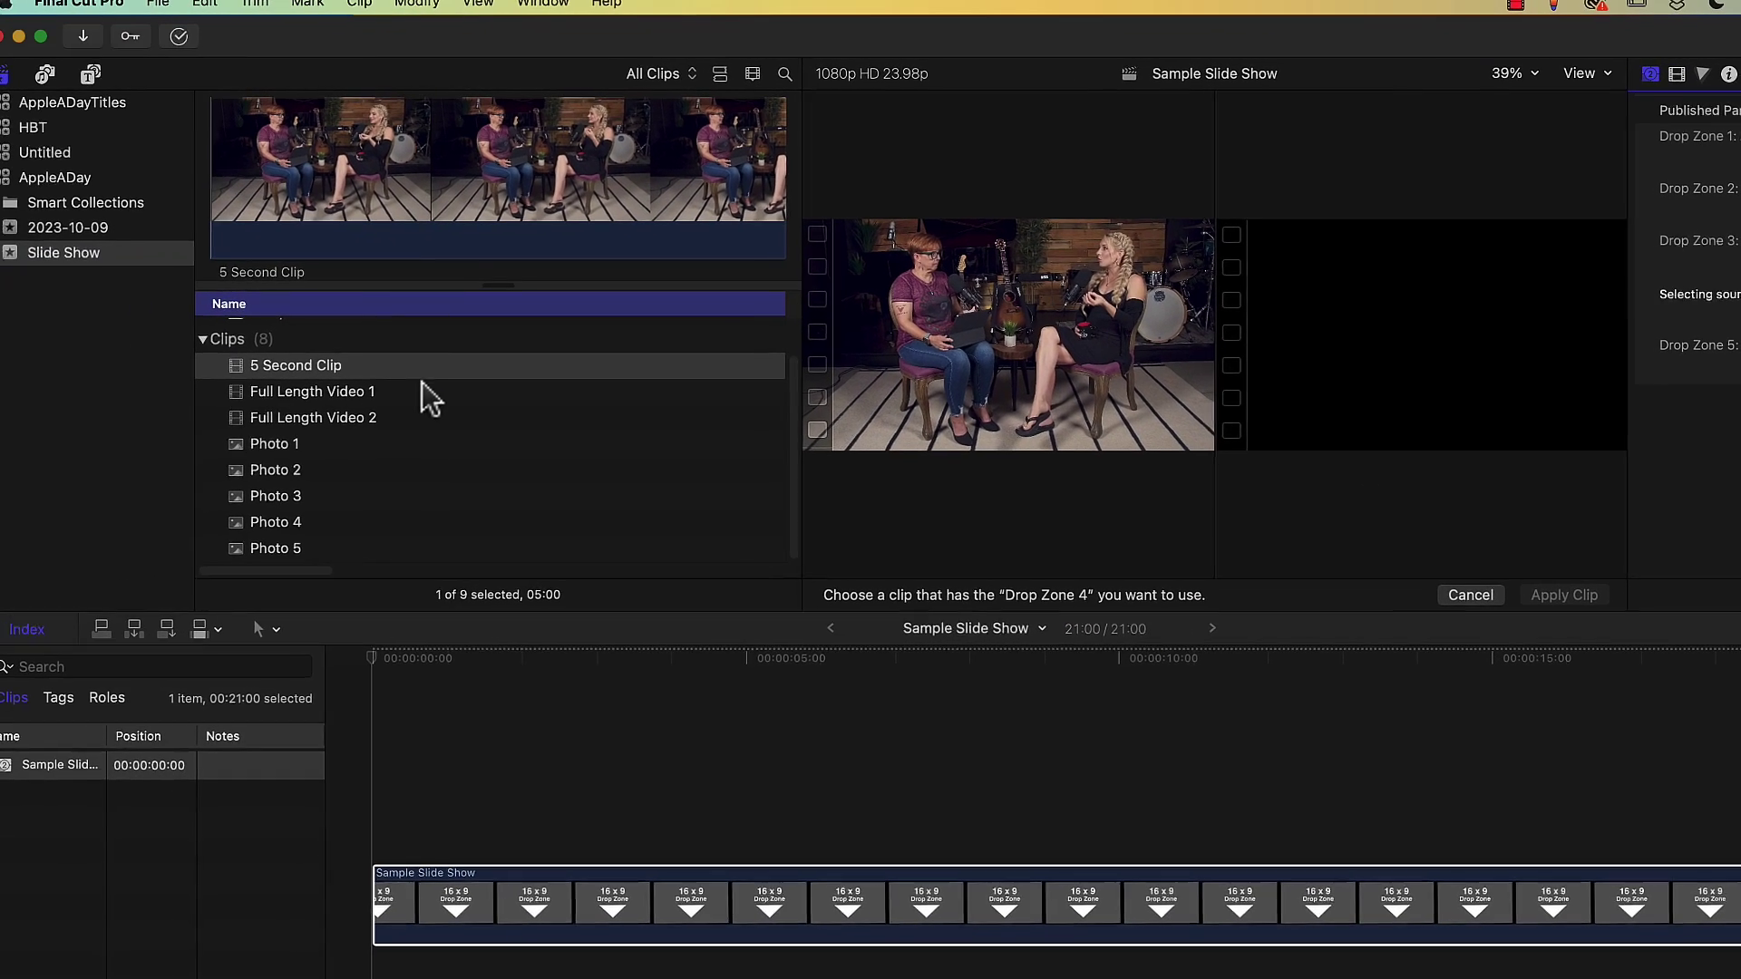
click(300, 418)
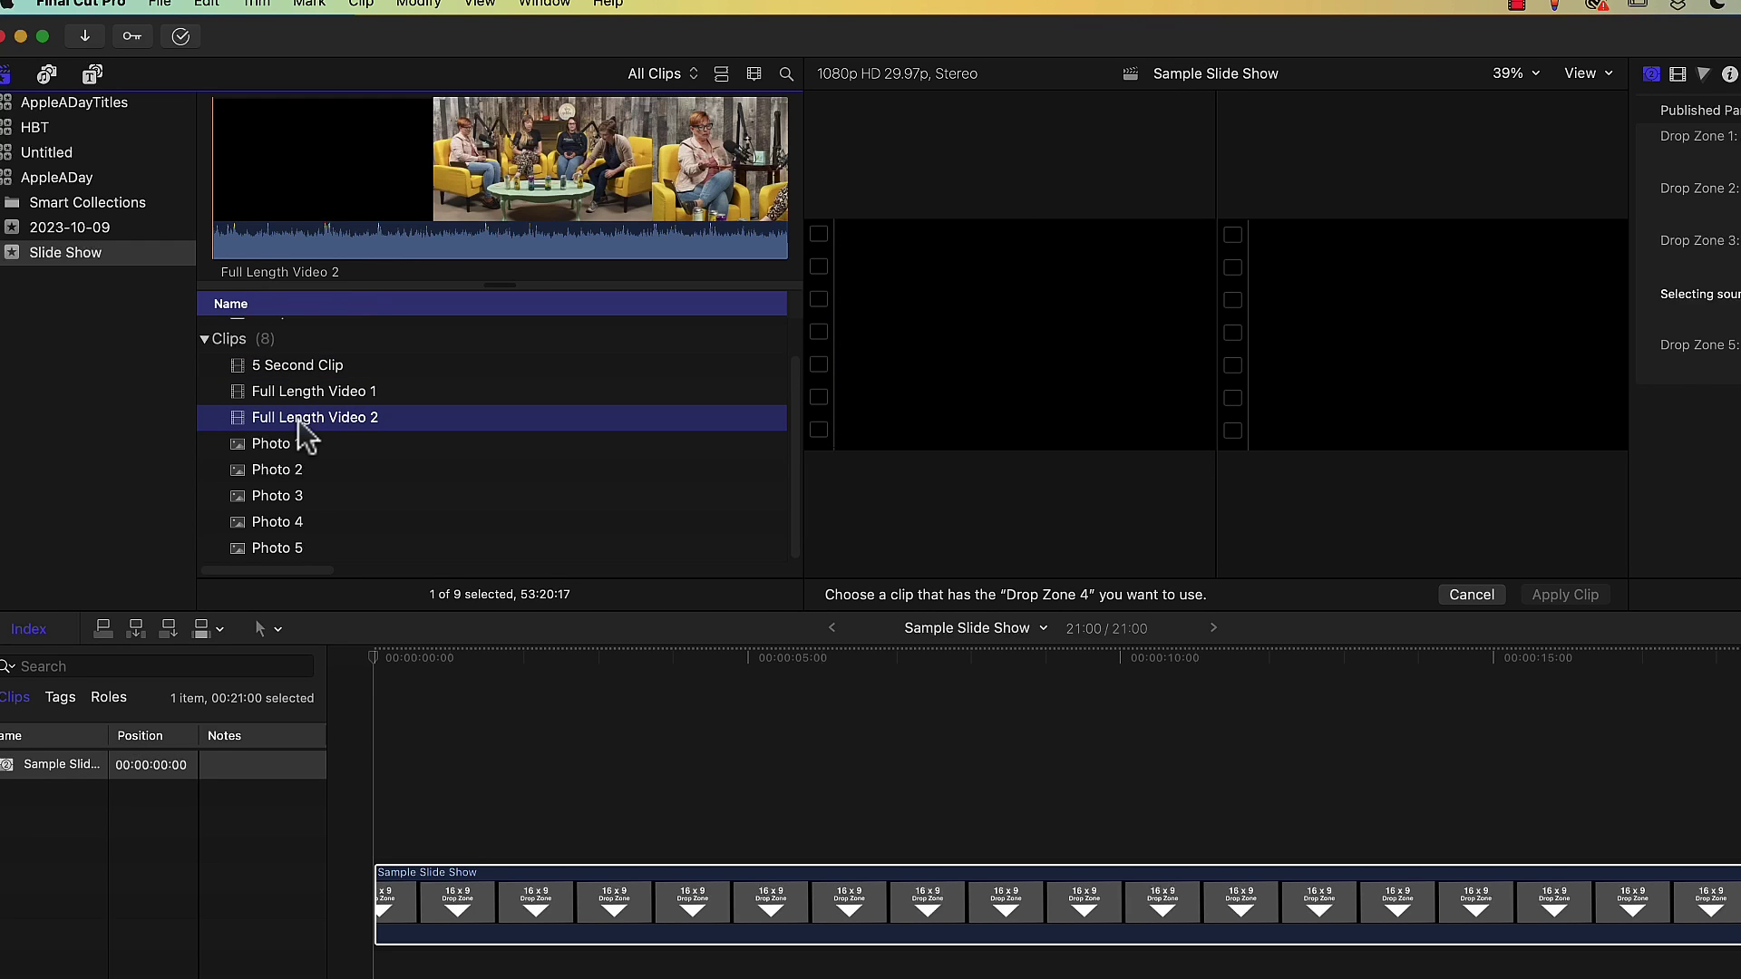
click(478, 166)
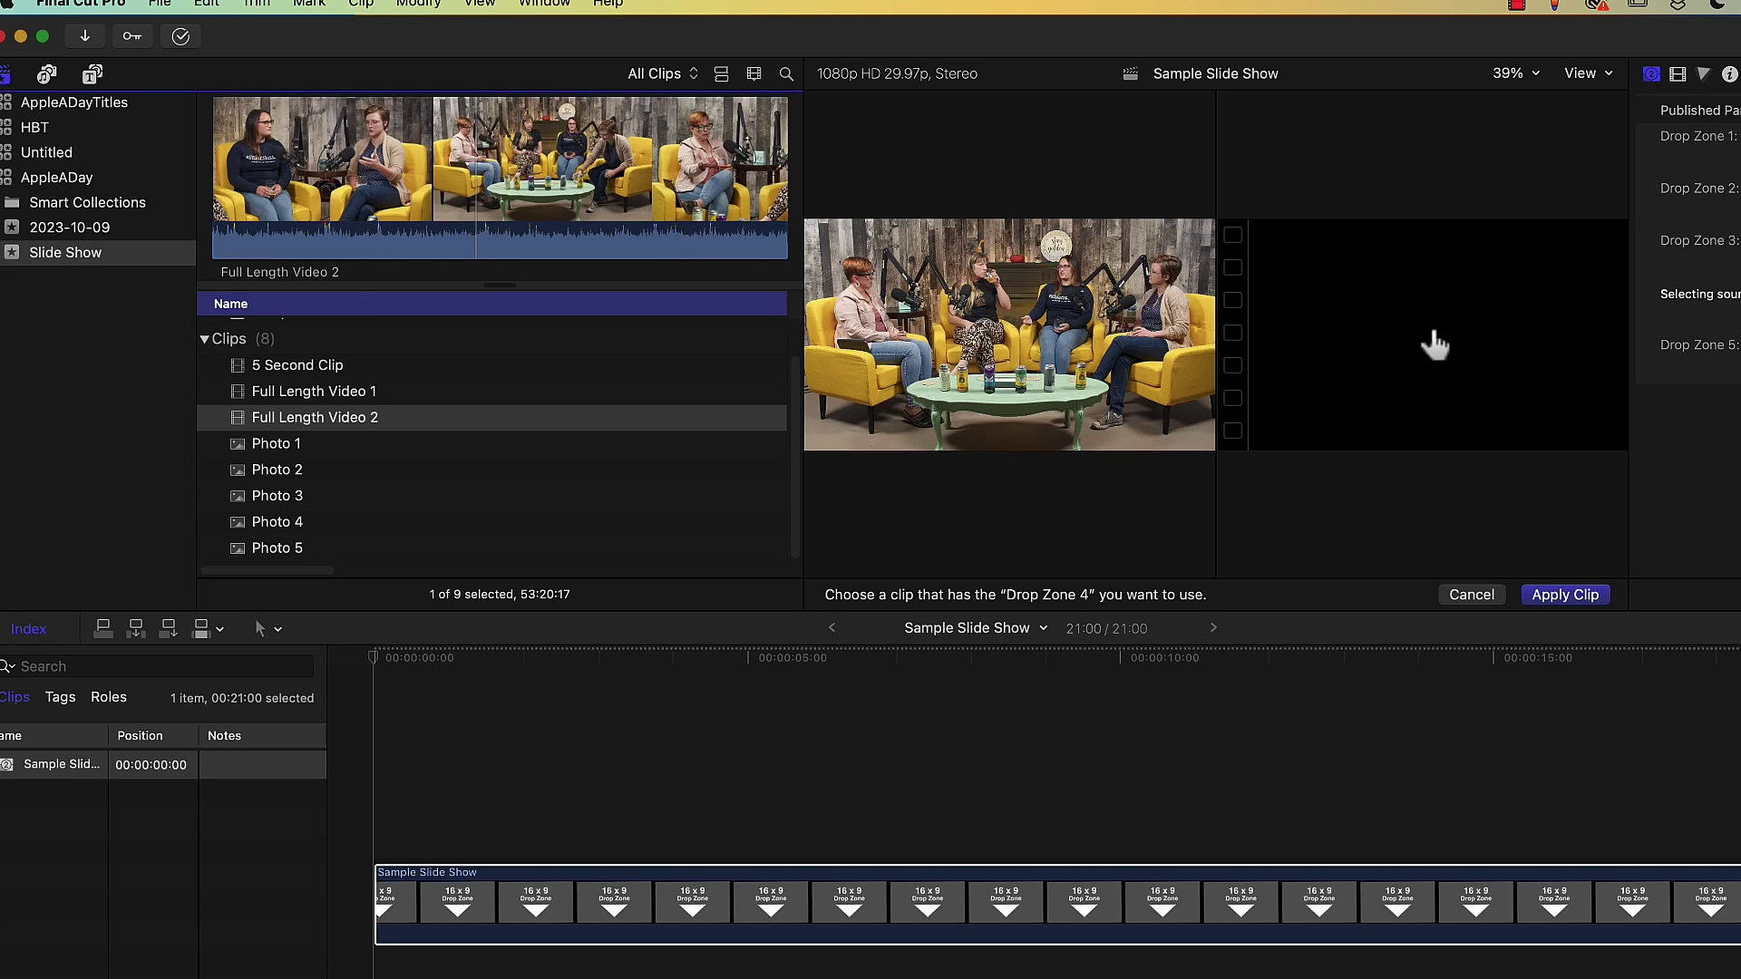
click(1464, 338)
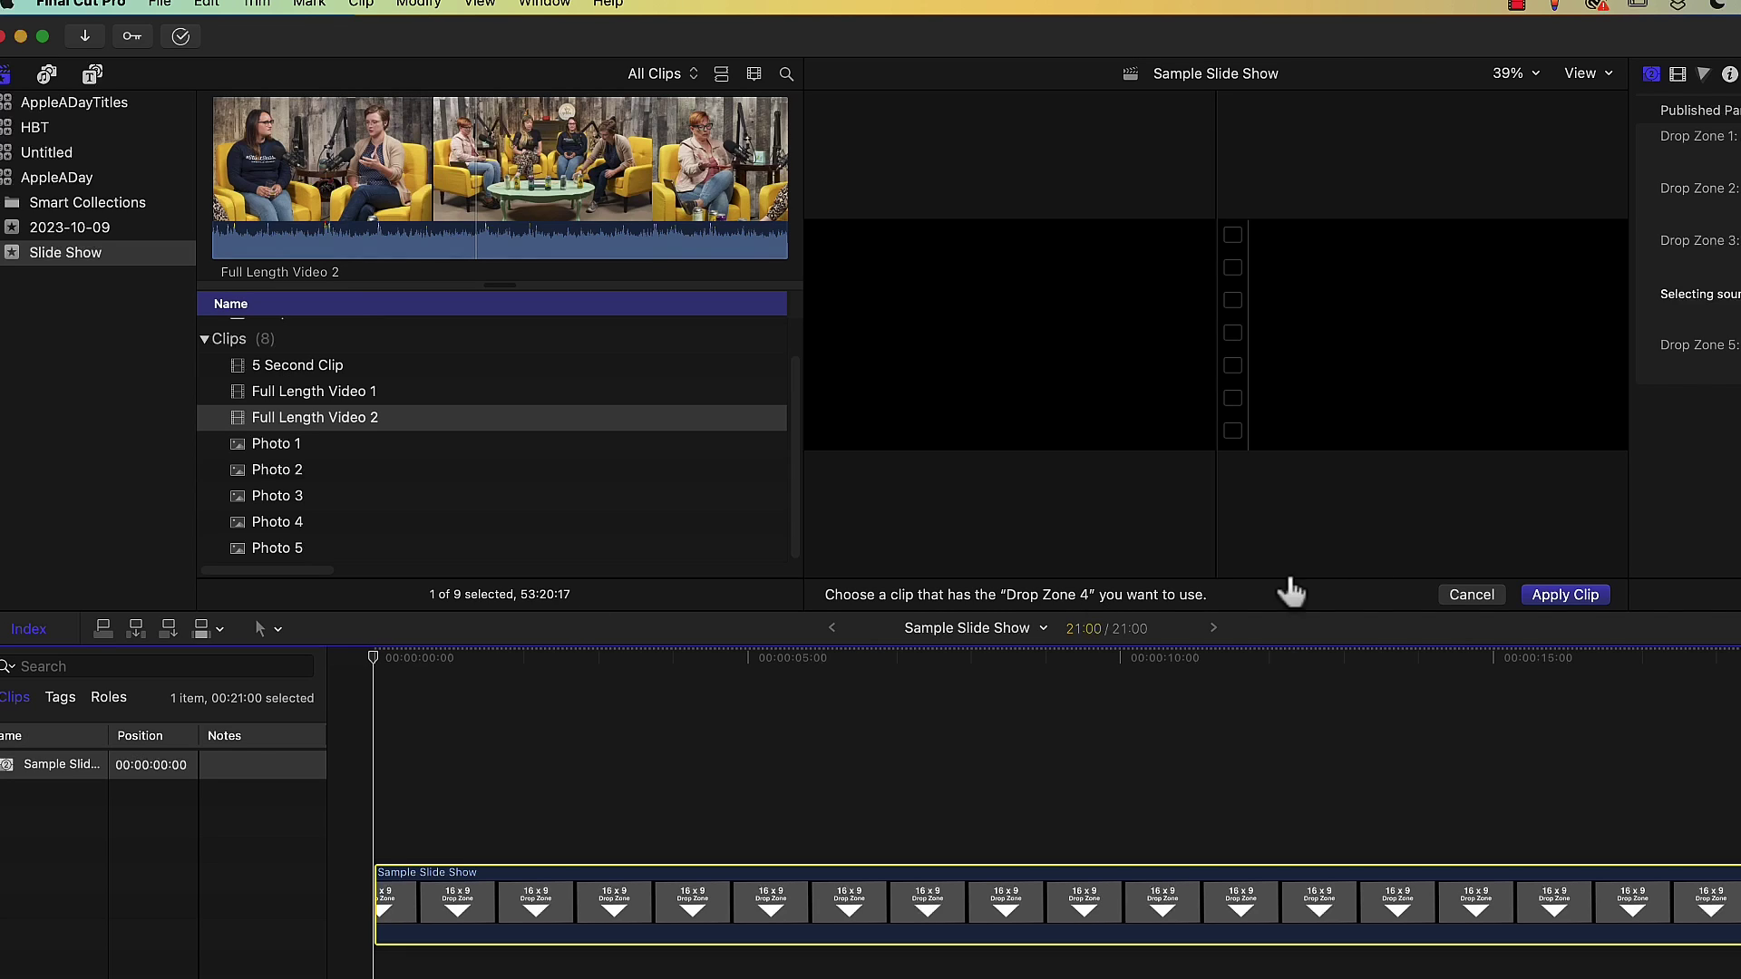
click(1469, 595)
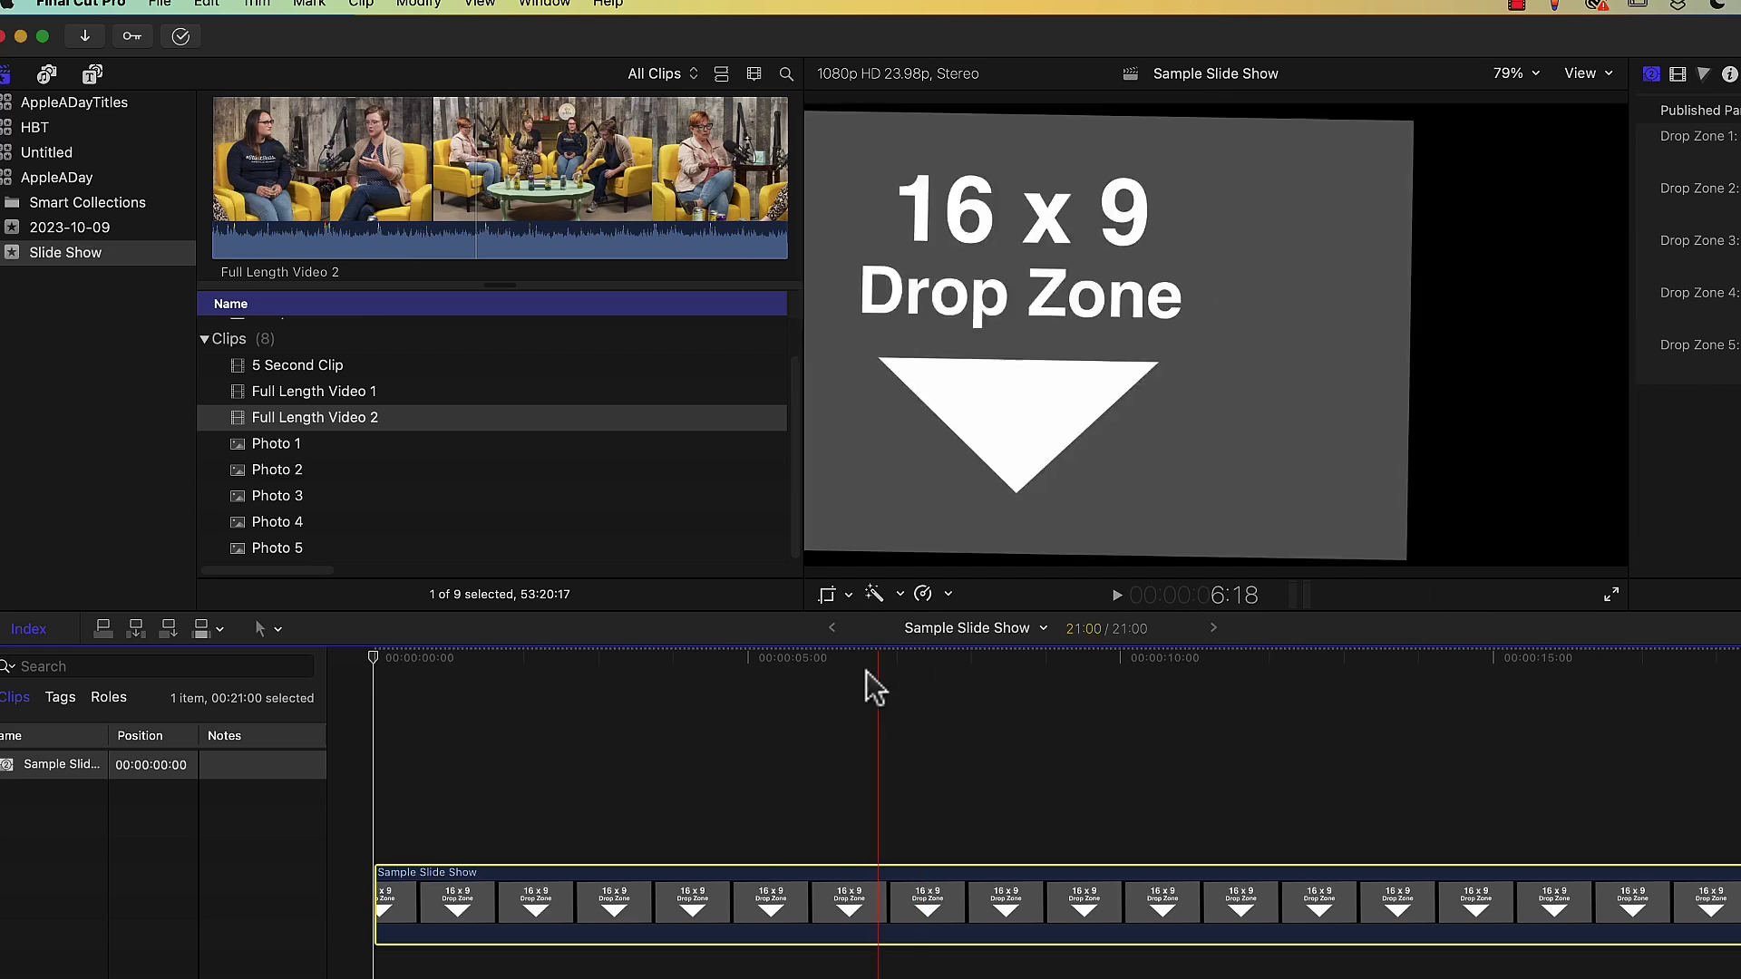
- Park the playhead at 12:02 and choose Full Length Video 2 as the candidate source for Drop Zone 4
drag(375, 654, 1277, 657)
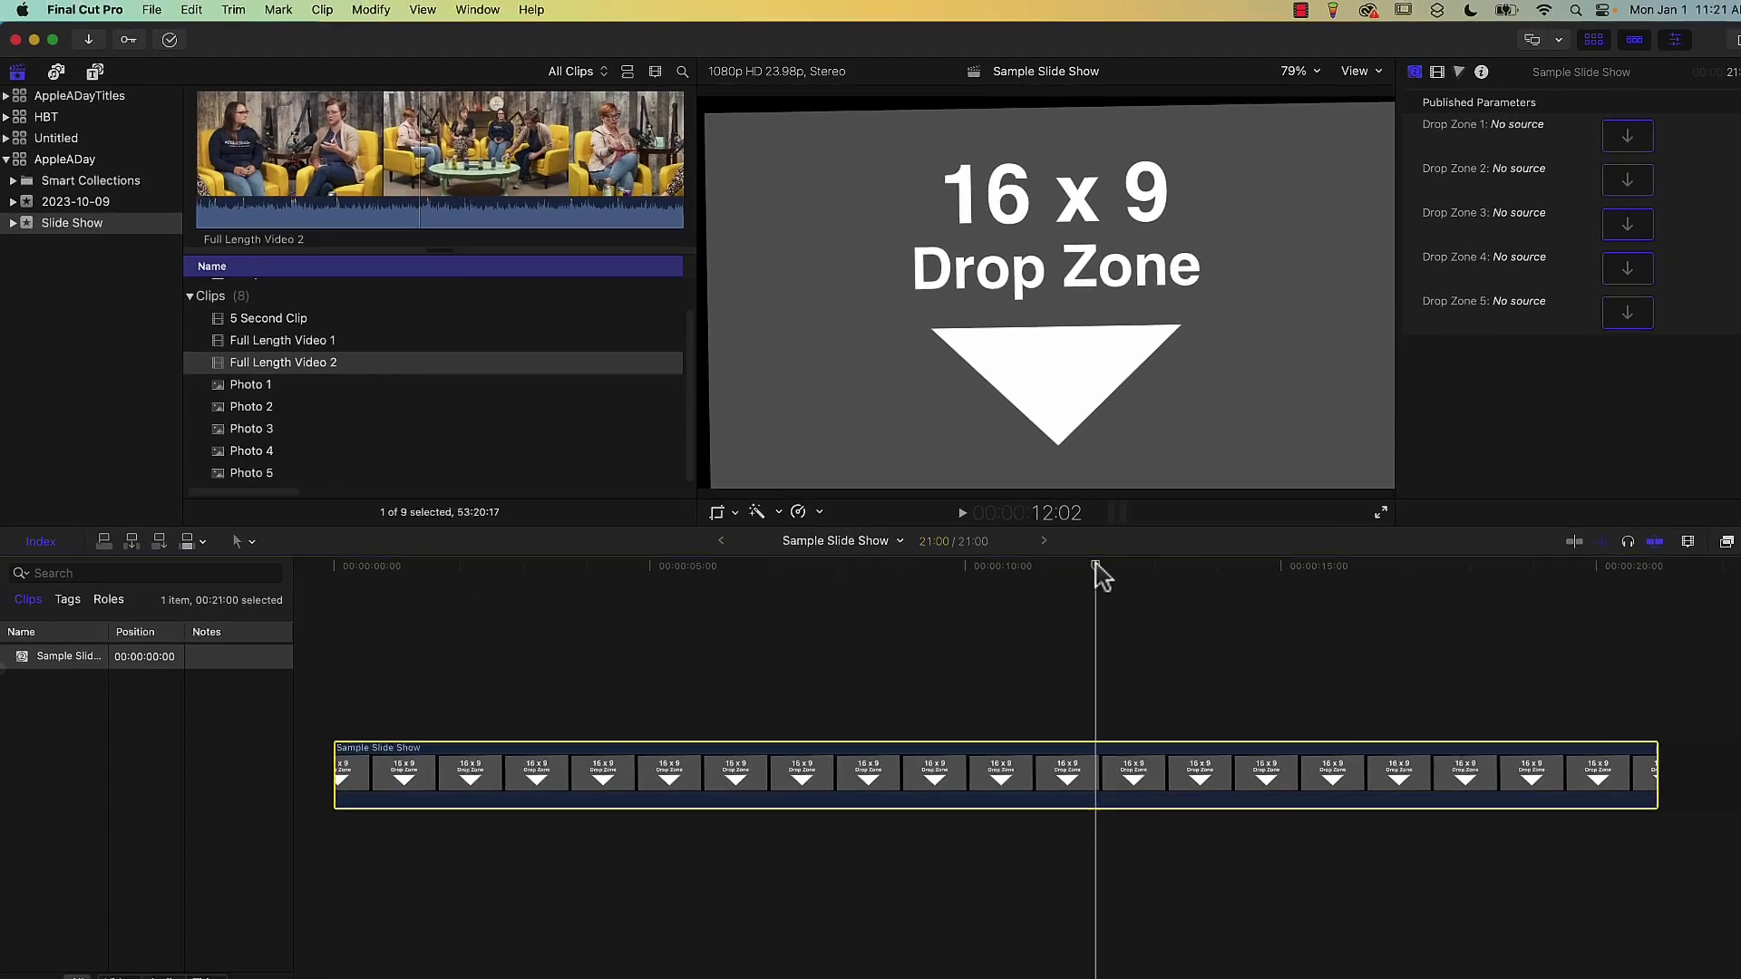
click(1615, 272)
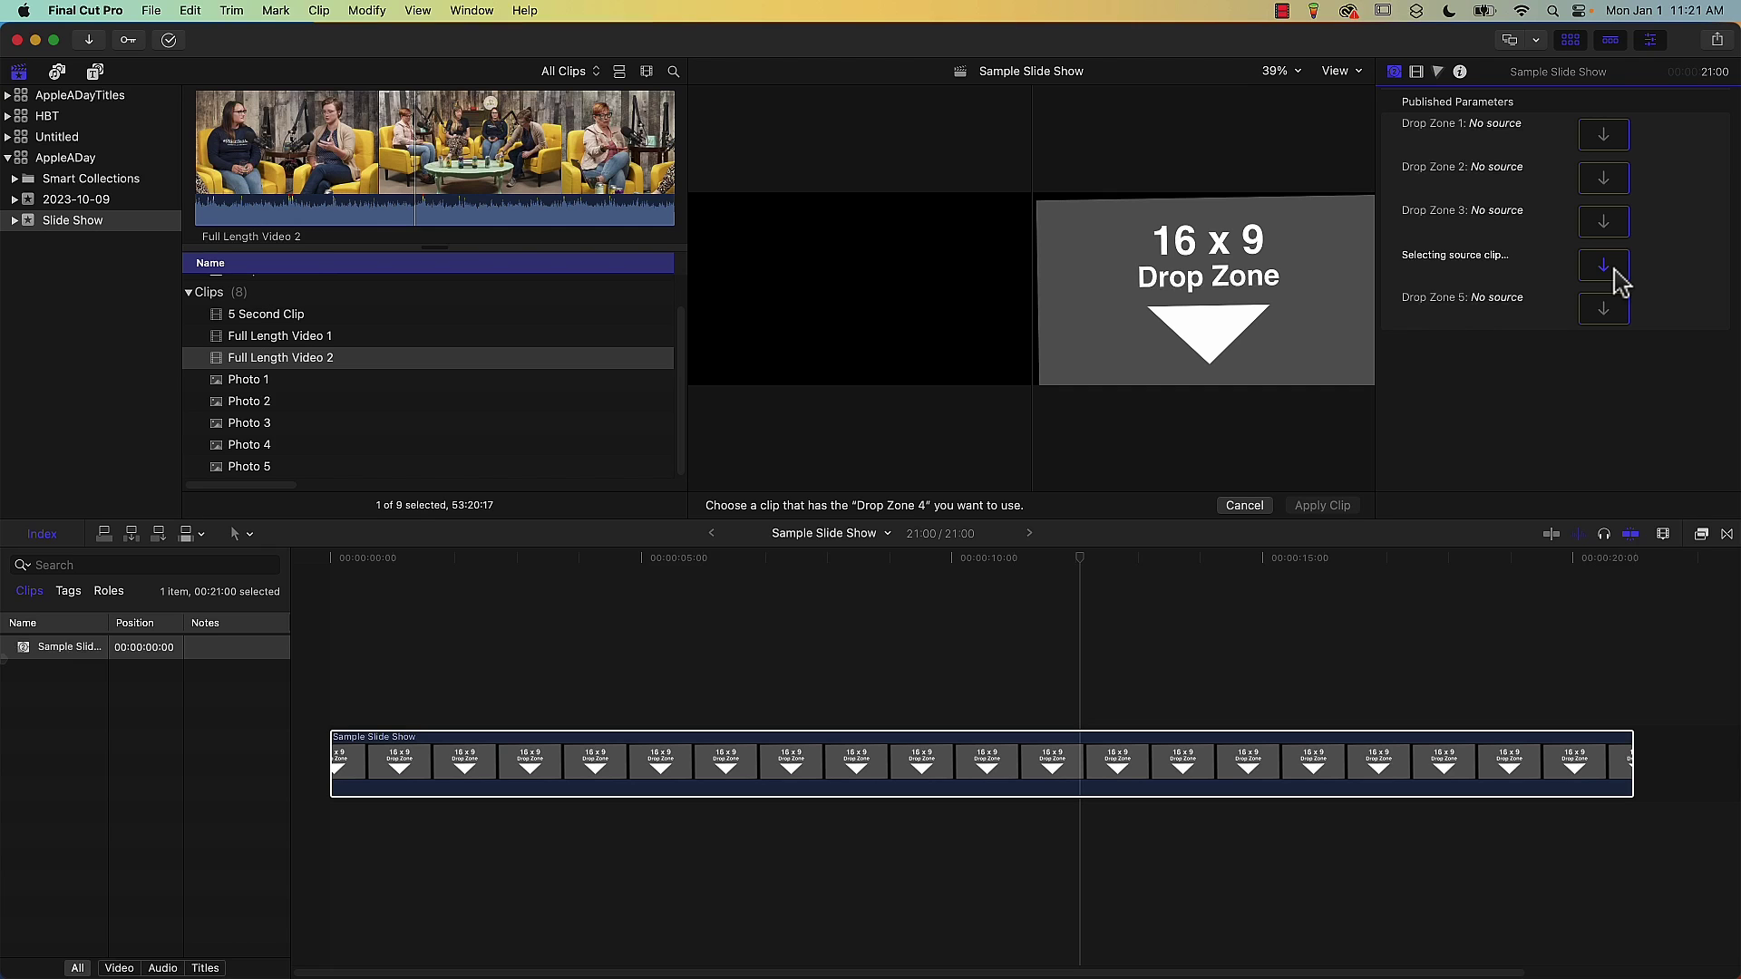
click(277, 363)
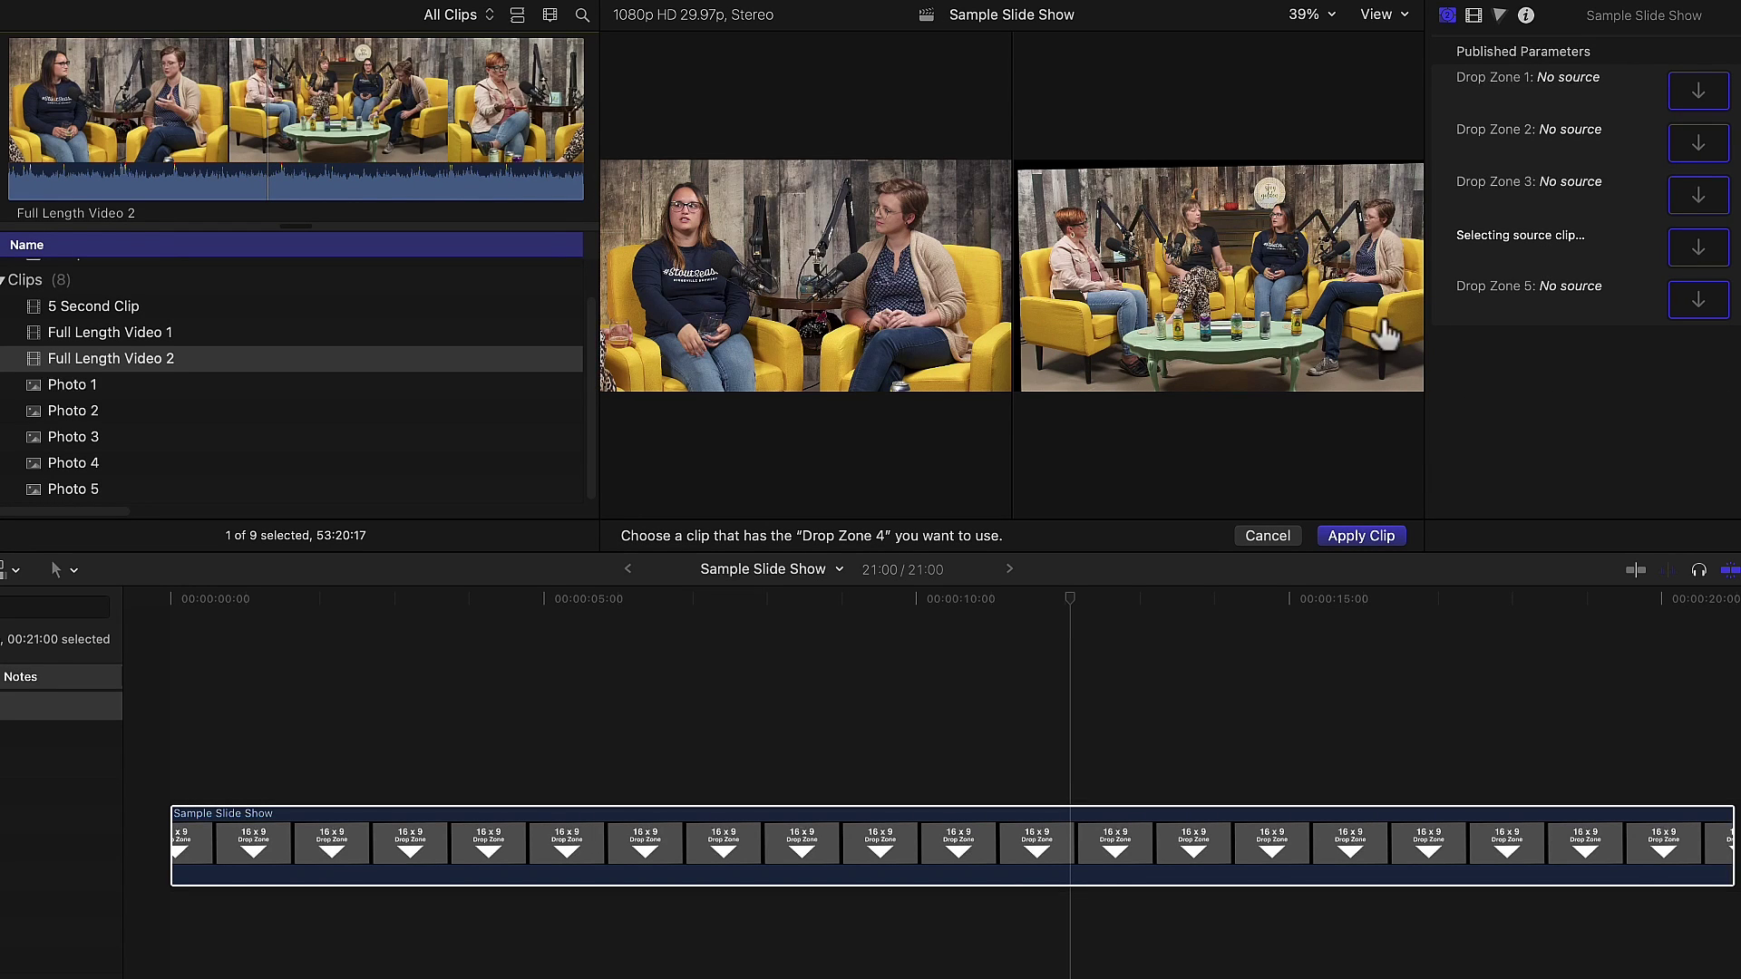
click(1070, 600)
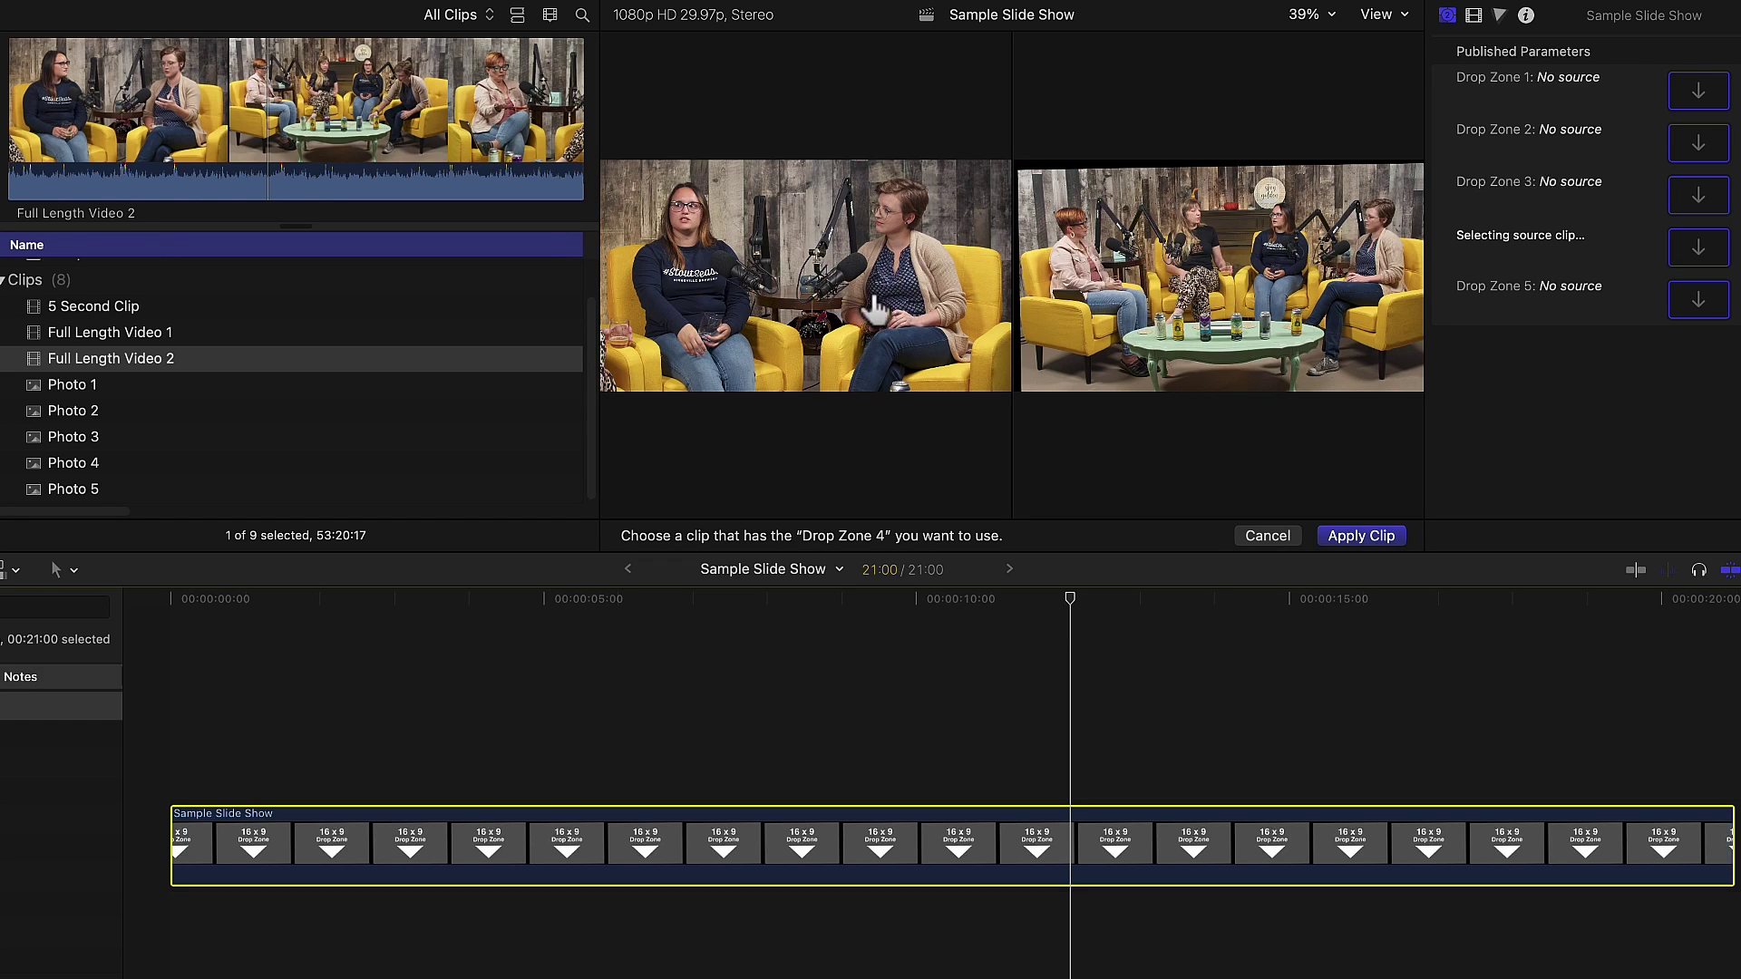
click(834, 306)
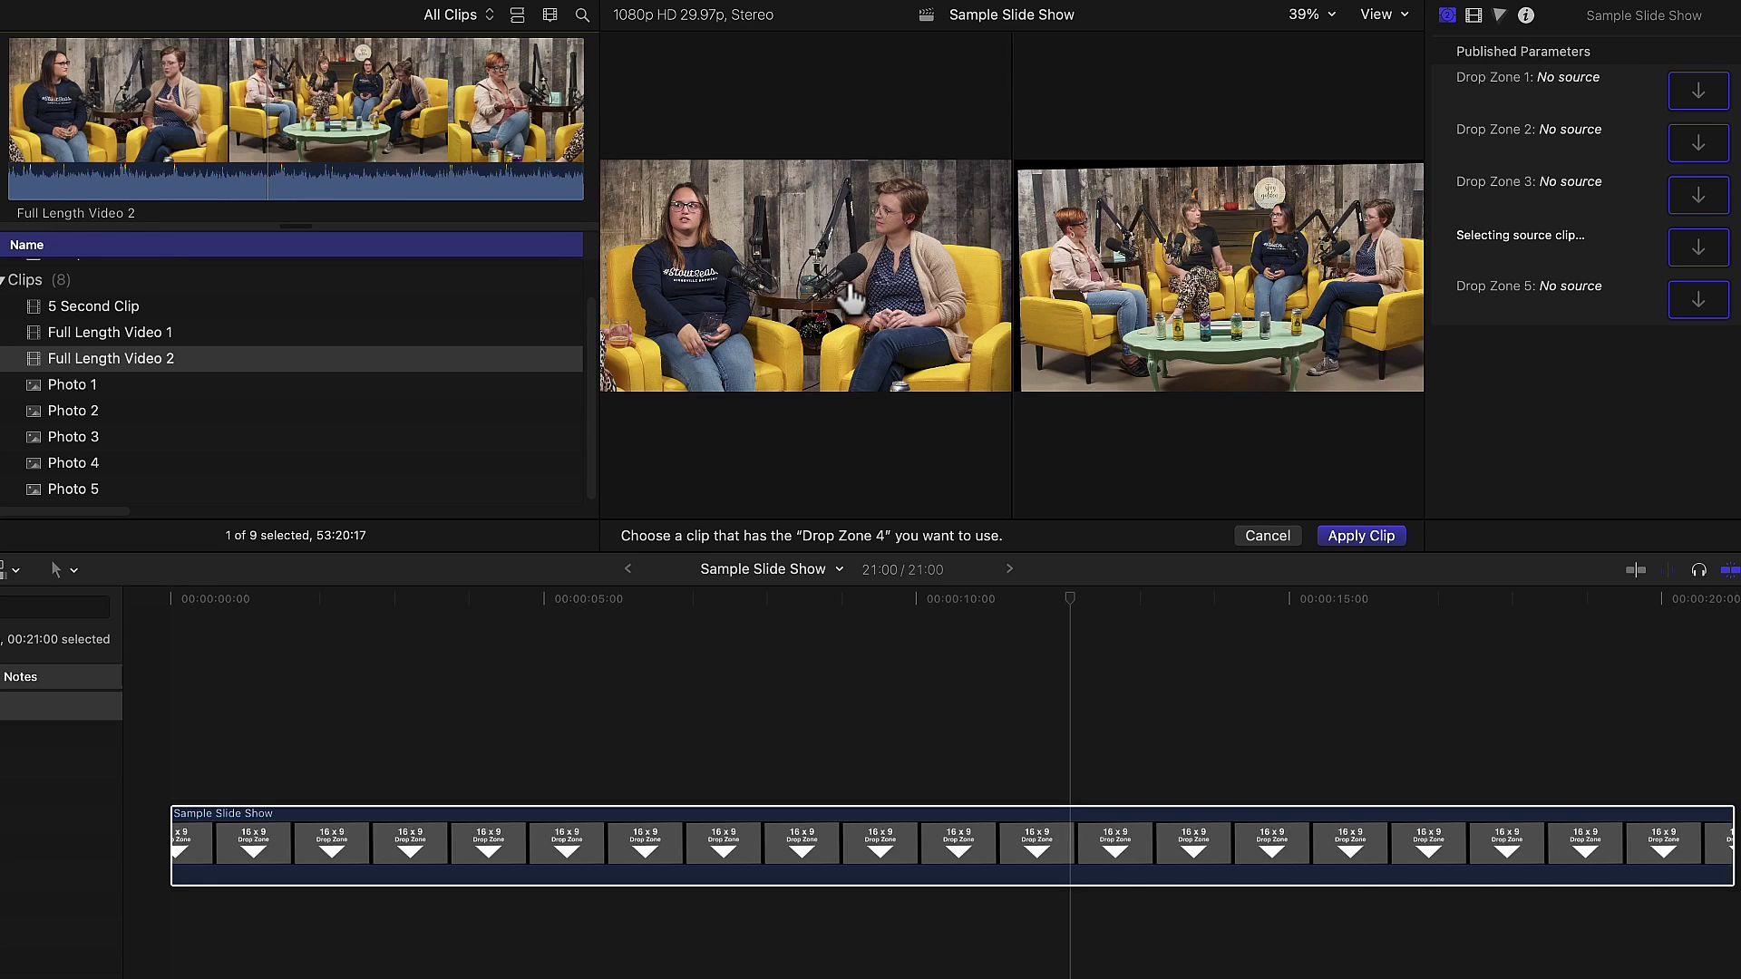
click(165, 600)
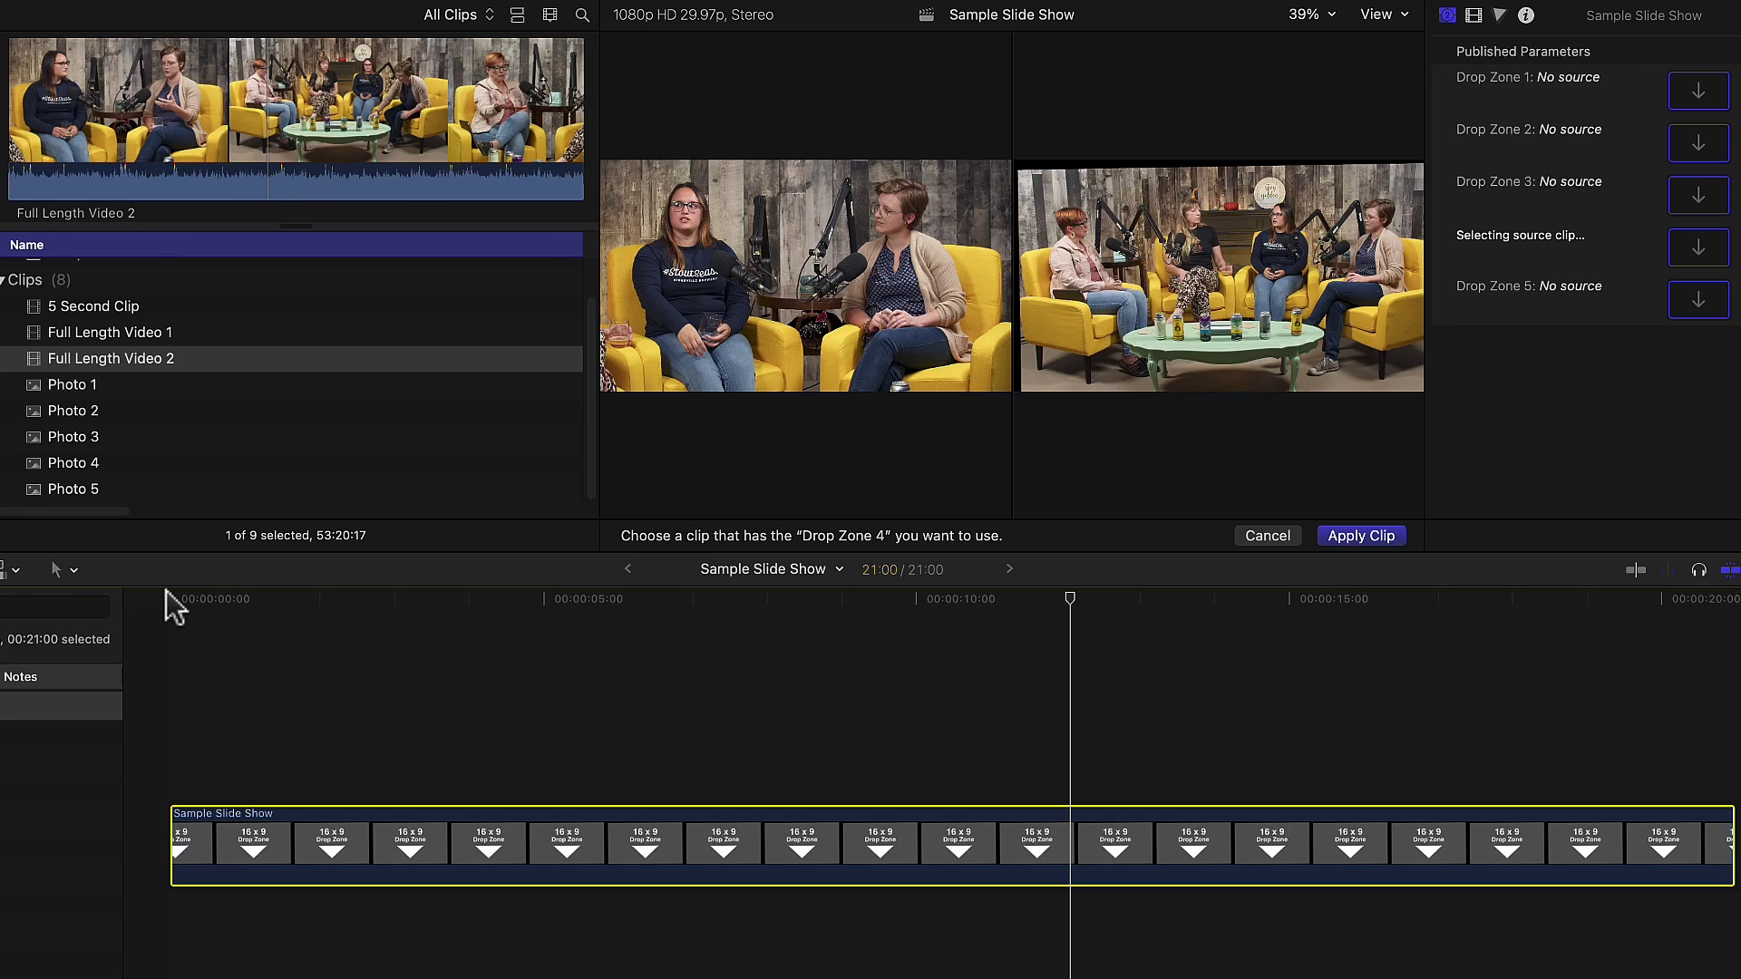
click(268, 173)
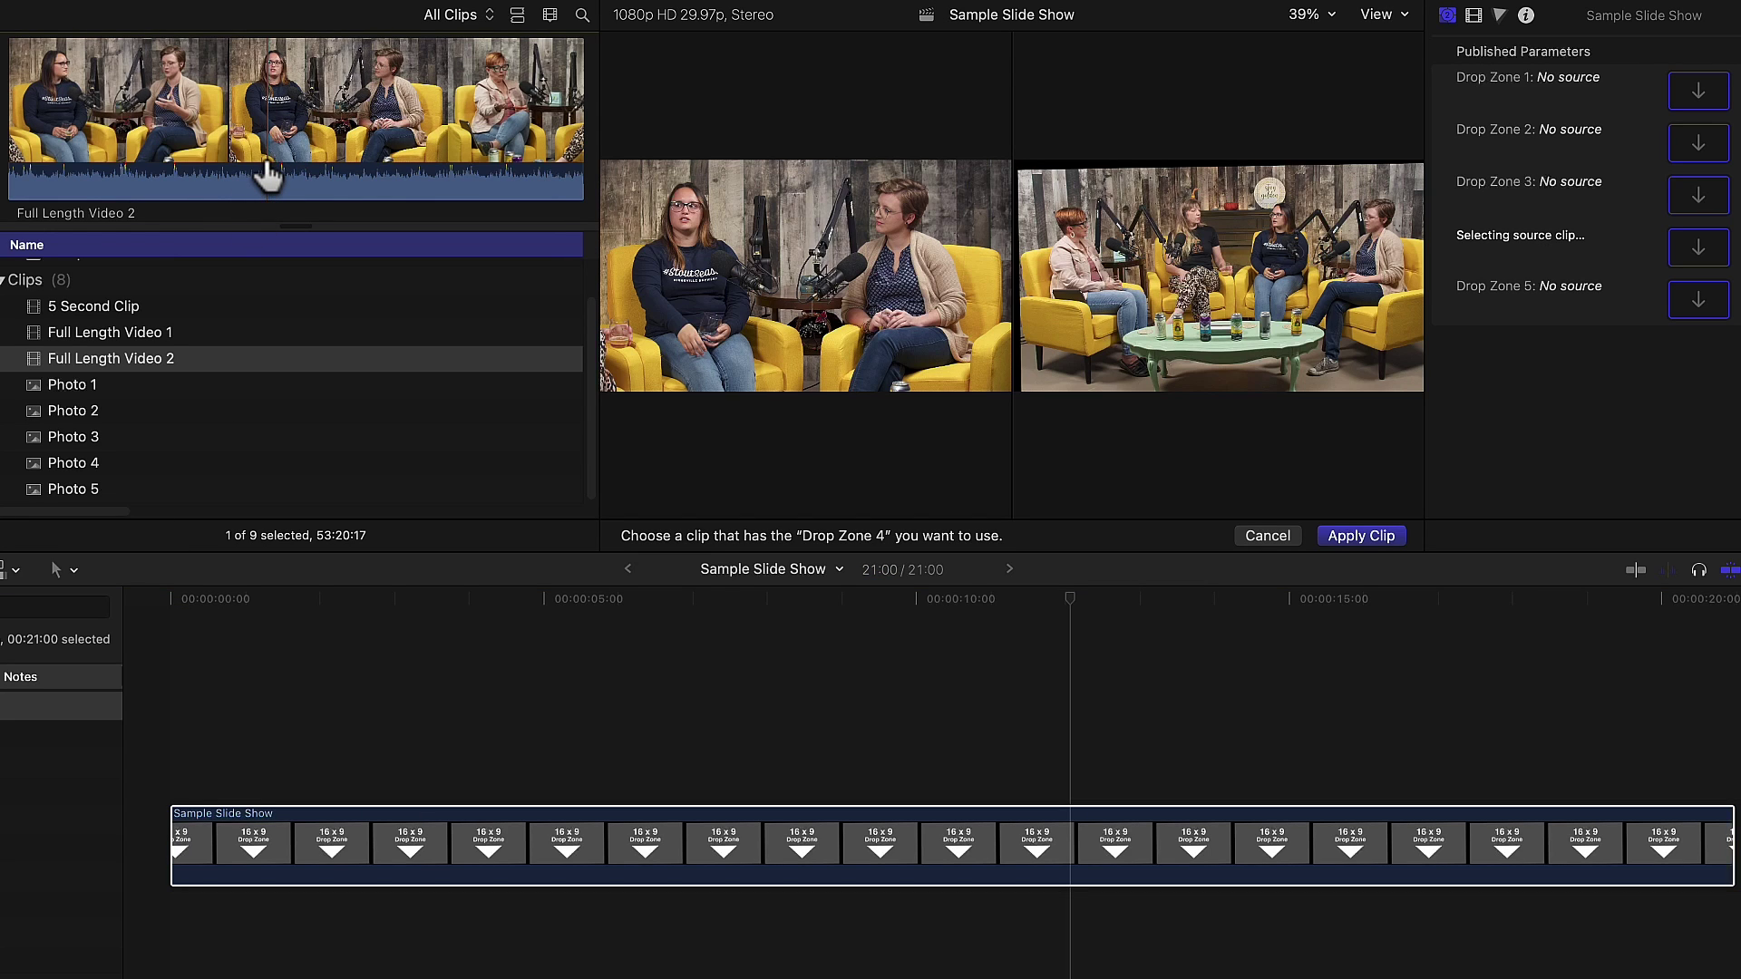
click(179, 600)
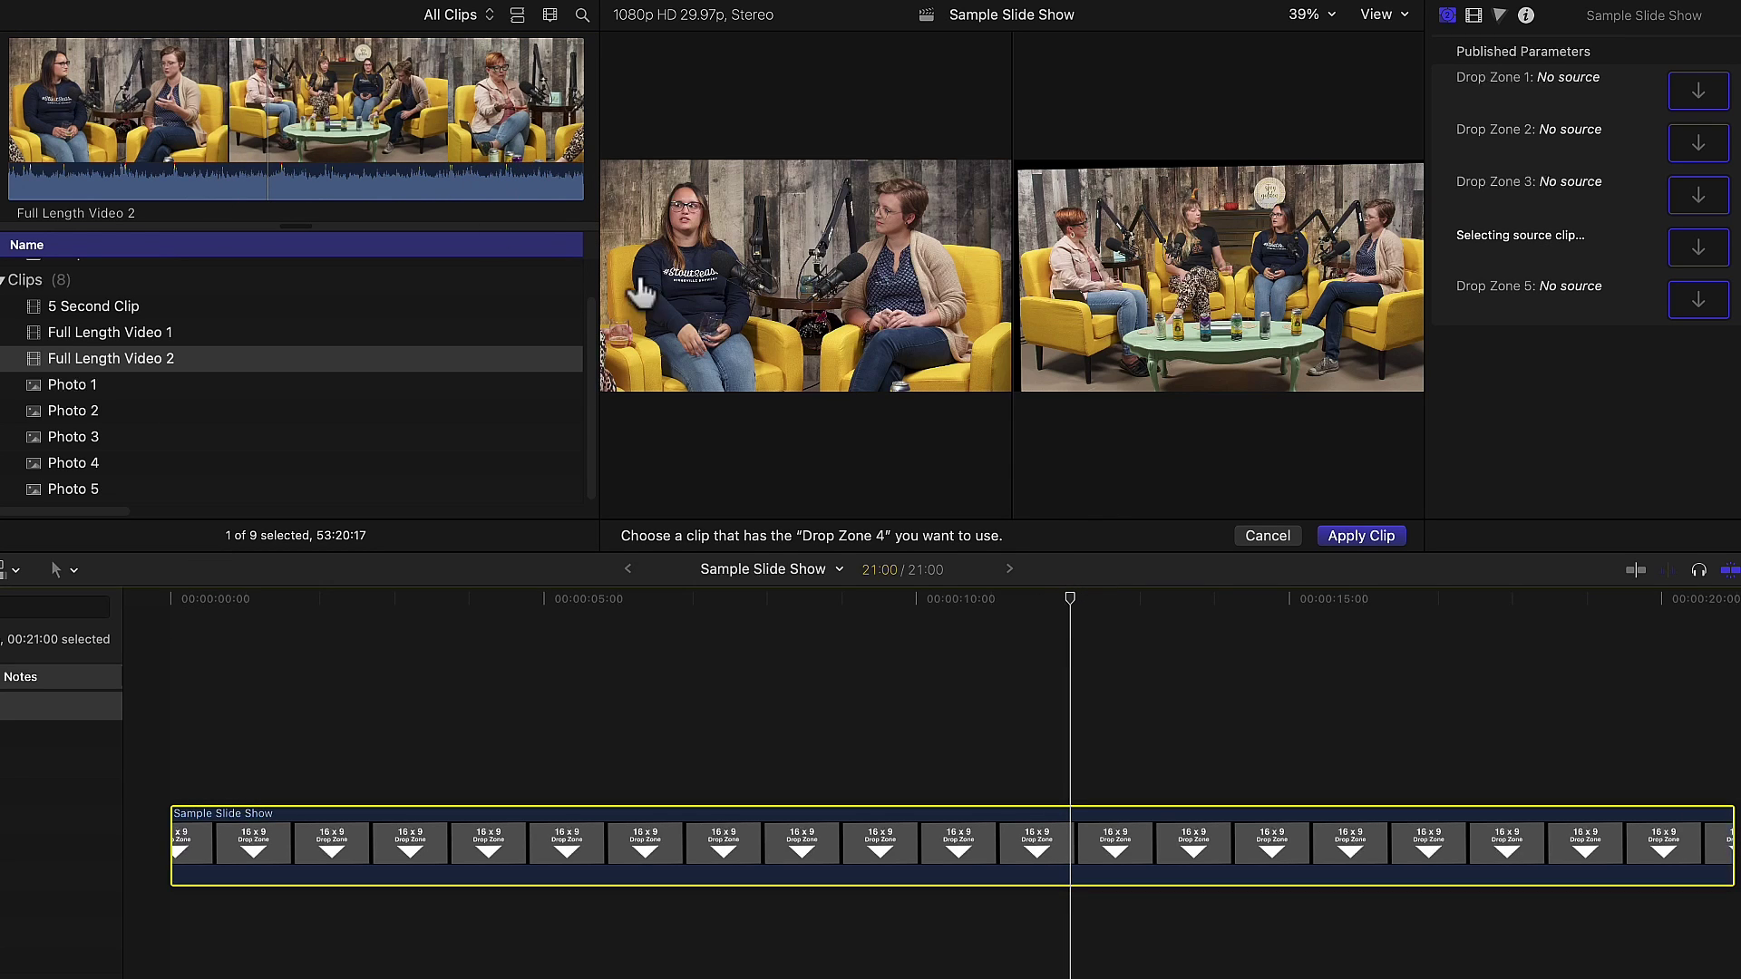
click(272, 158)
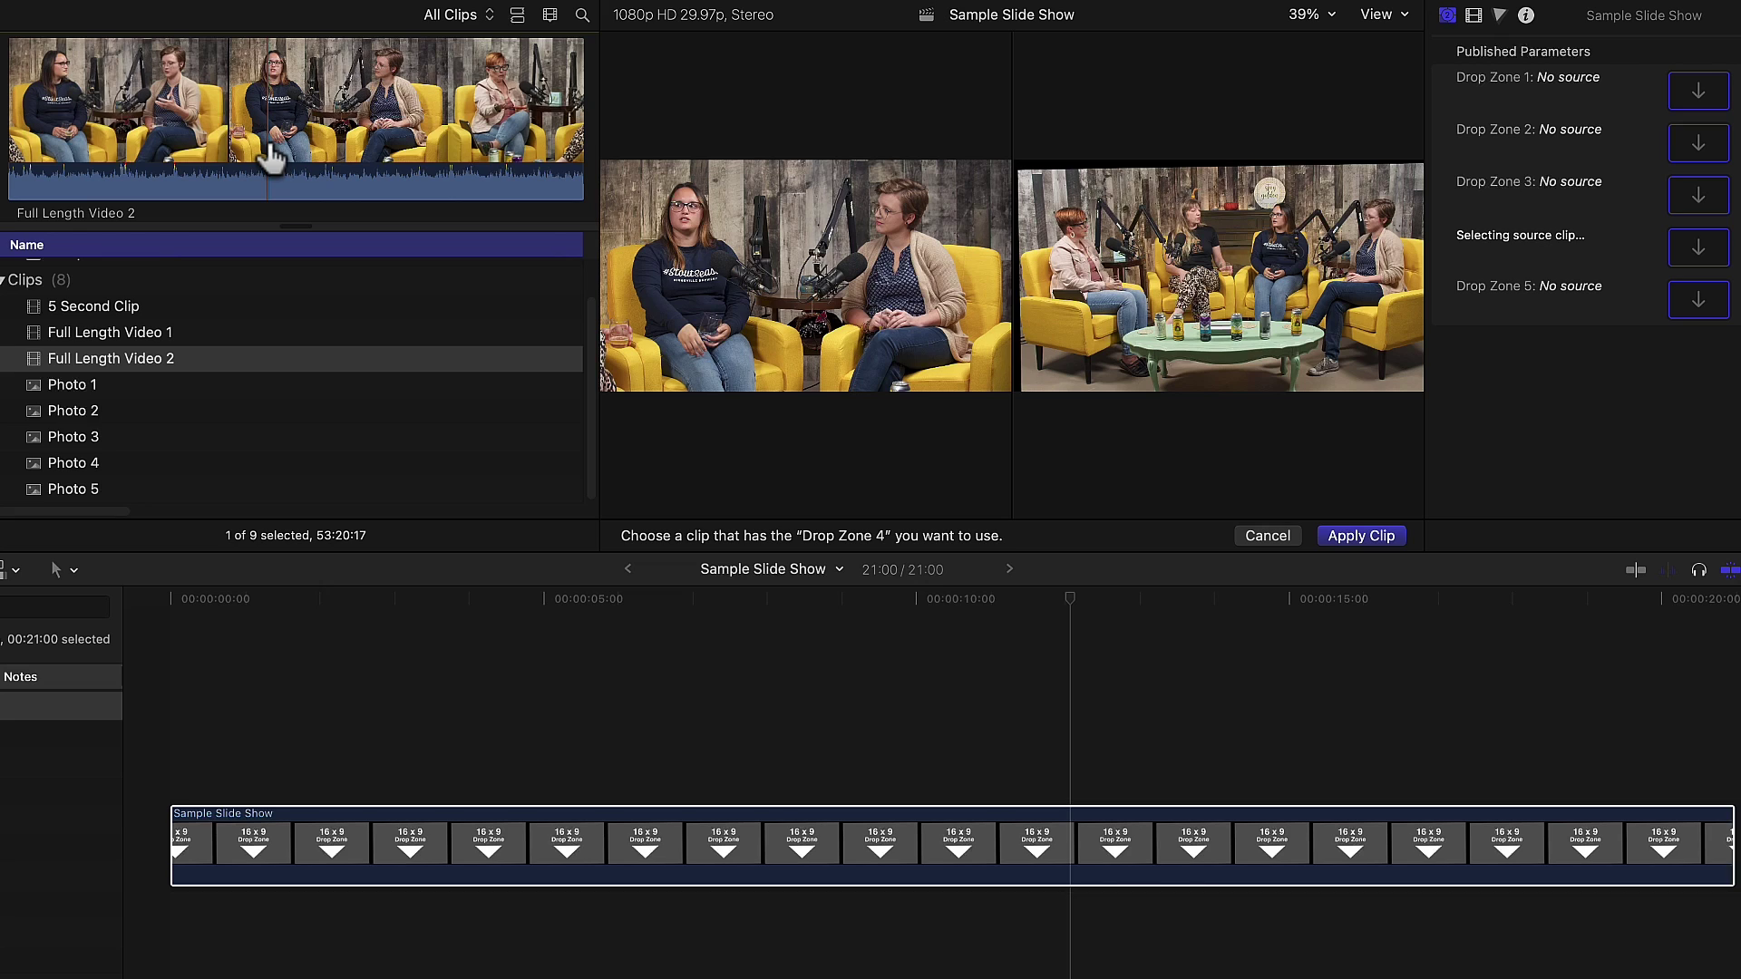
click(1054, 603)
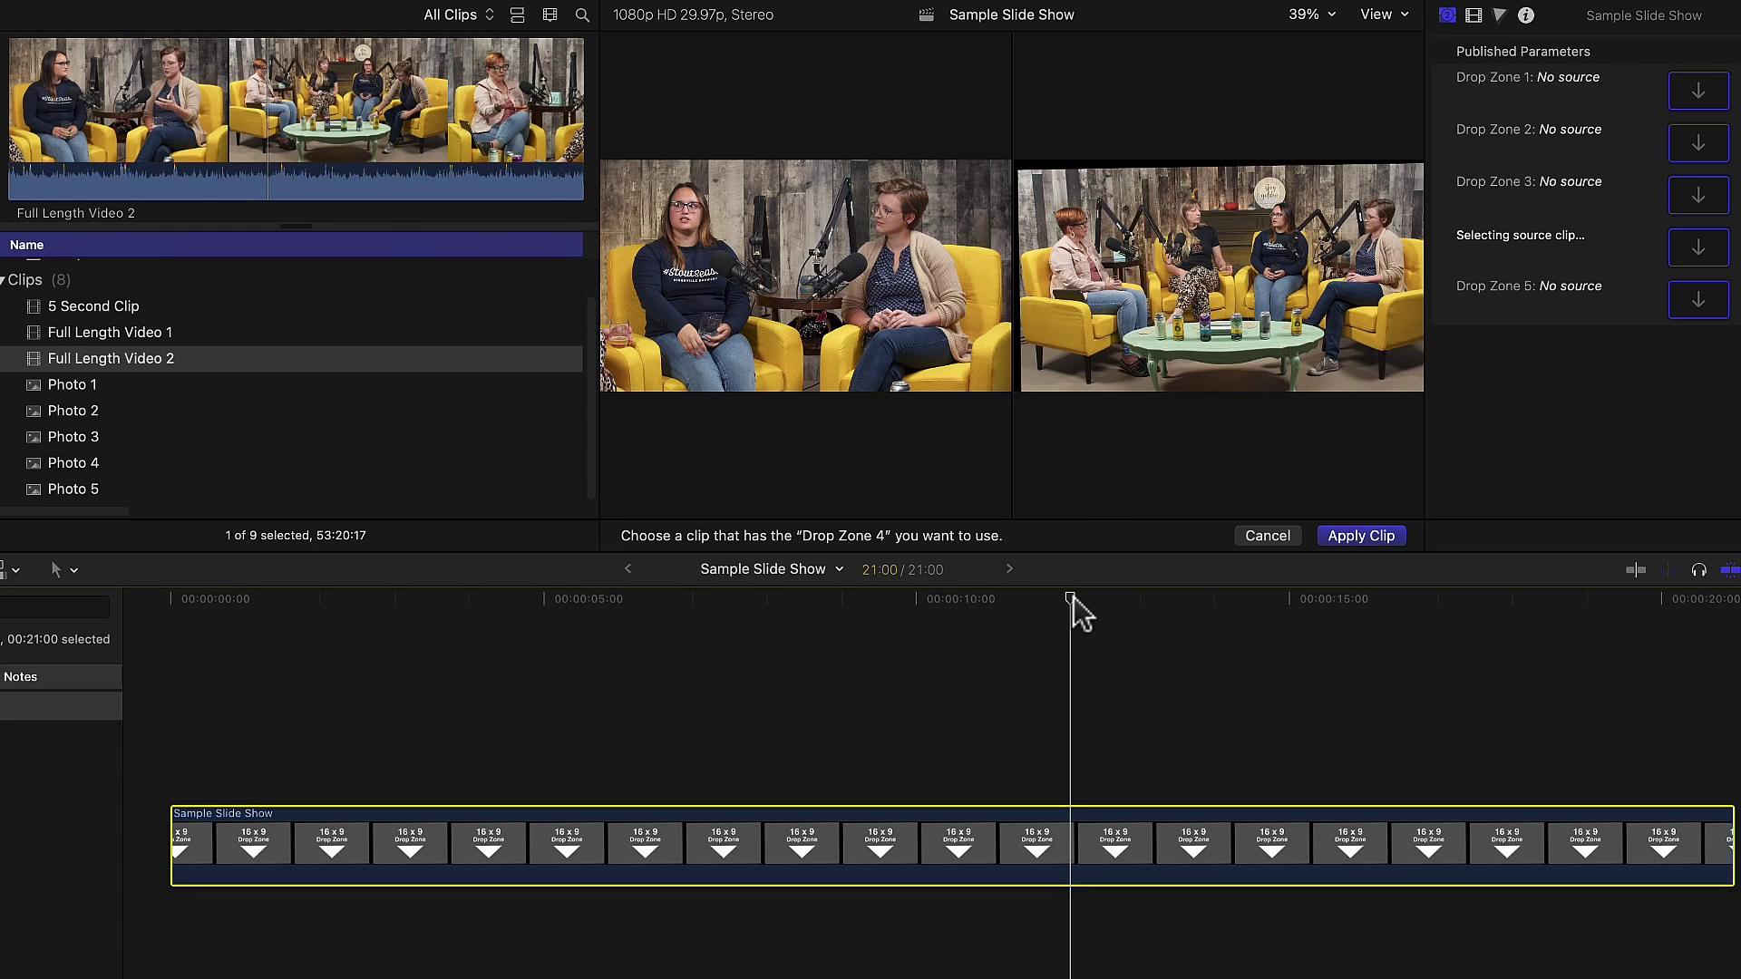
- Apply Full Length Video 2 to Drop Zone 4 from the frame with two speakers and scrub back to 11:06
click(263, 163)
click(1395, 542)
drag(1070, 600, 1008, 606)
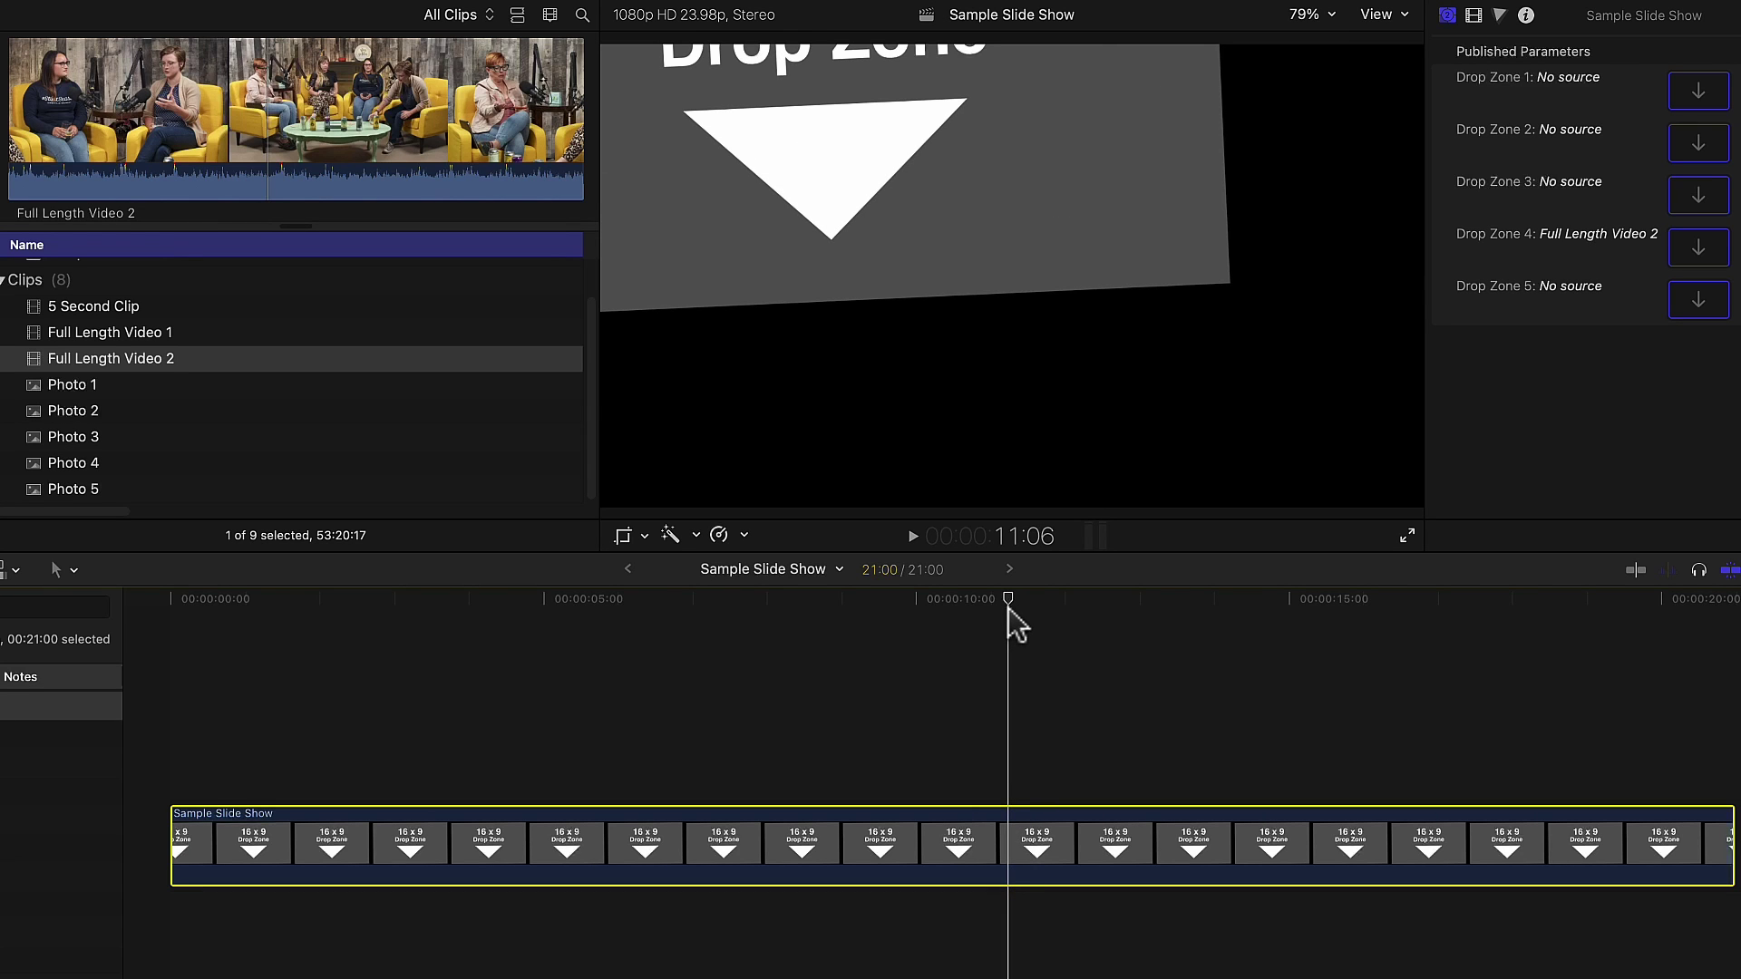
- Preview the slide show from 11:06 and clear the source of Drop Zone 4
key(space)
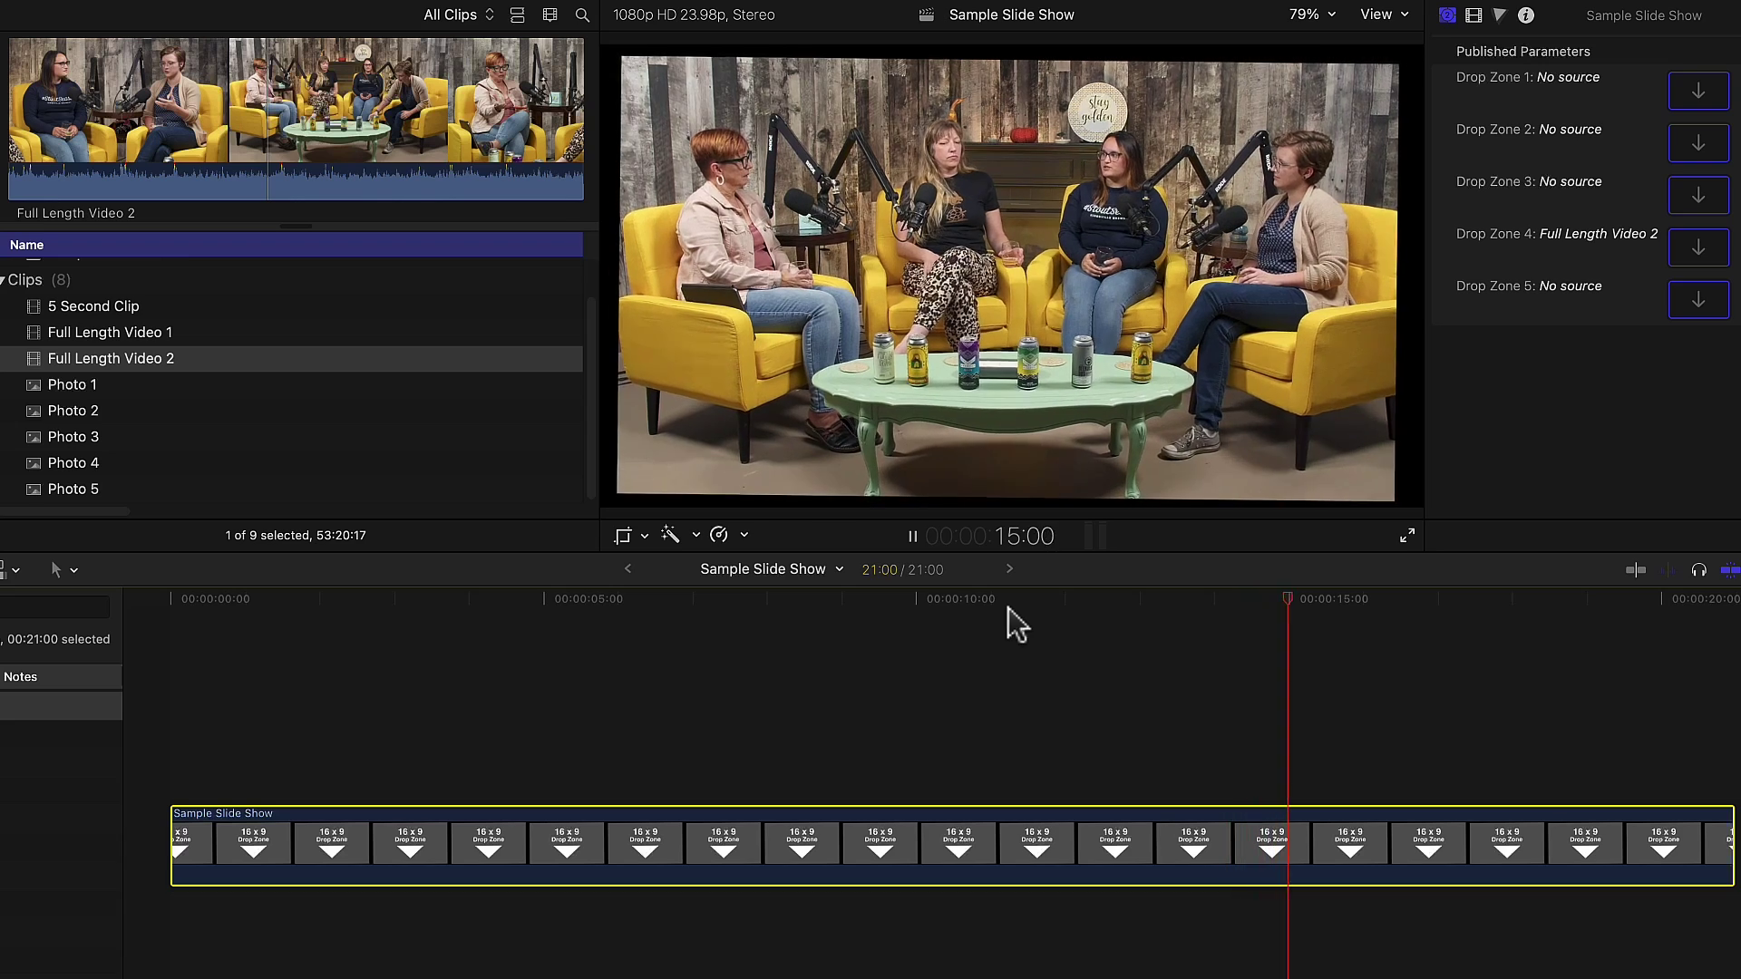
key(space)
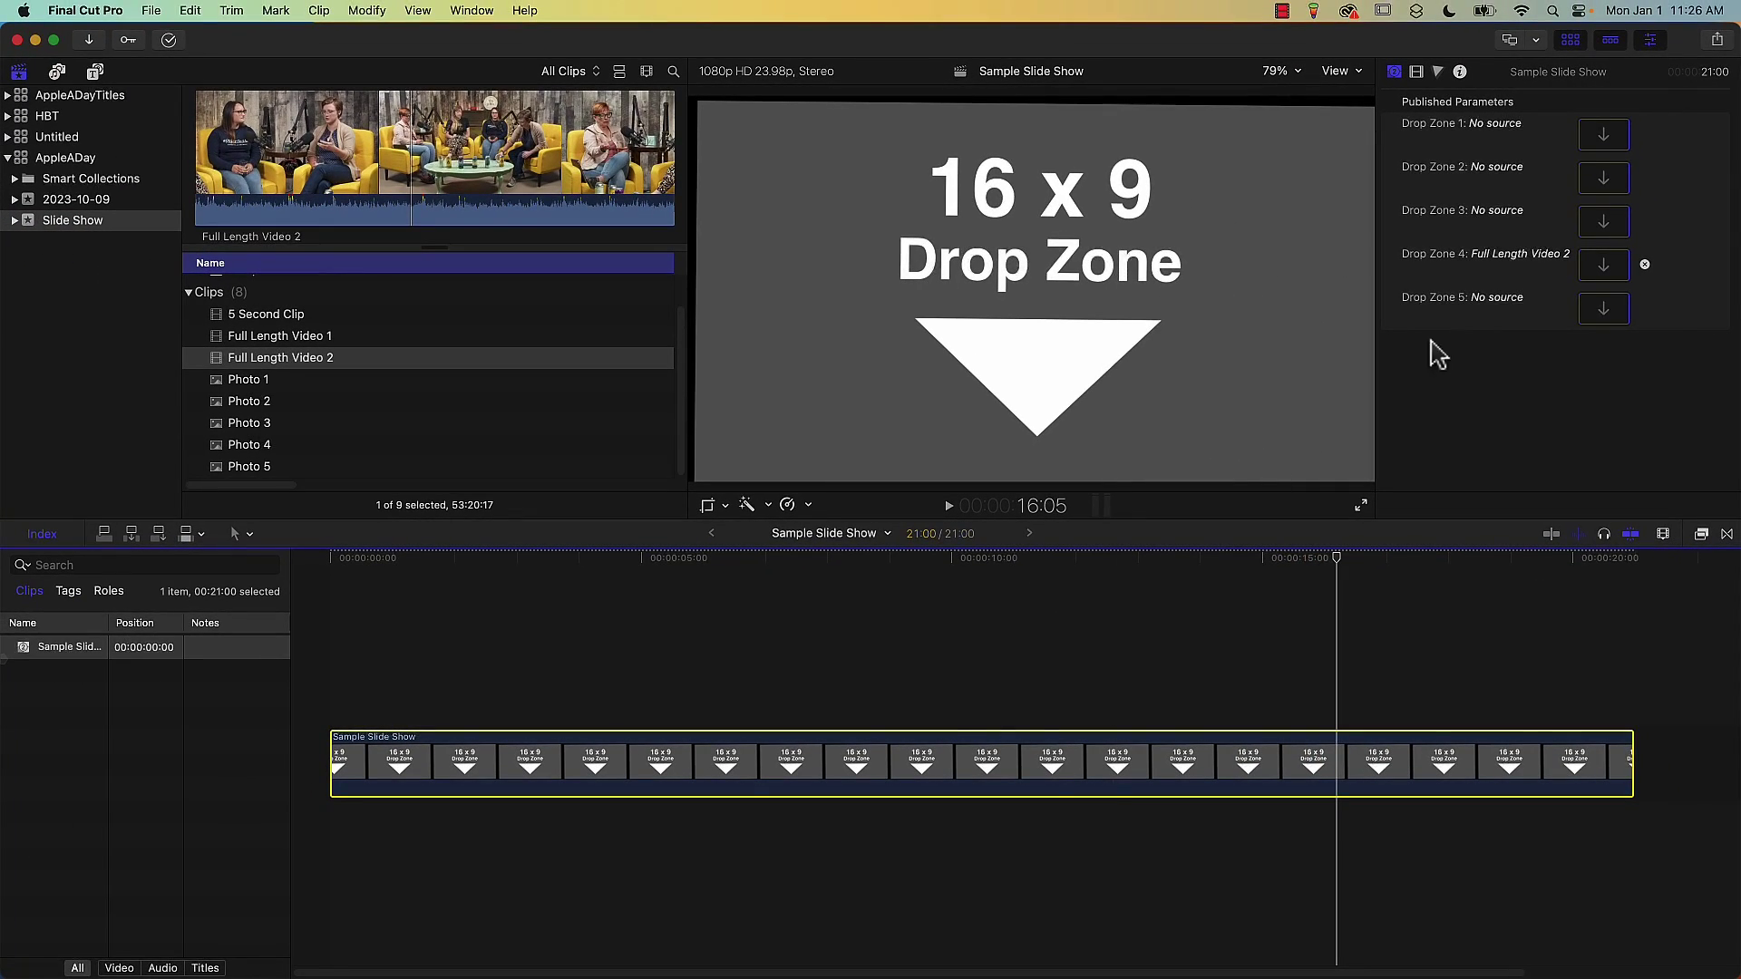
click(1644, 264)
- Connect the marked range of Full Length Video 1 above the slide show, starting at 9:01
click(277, 357)
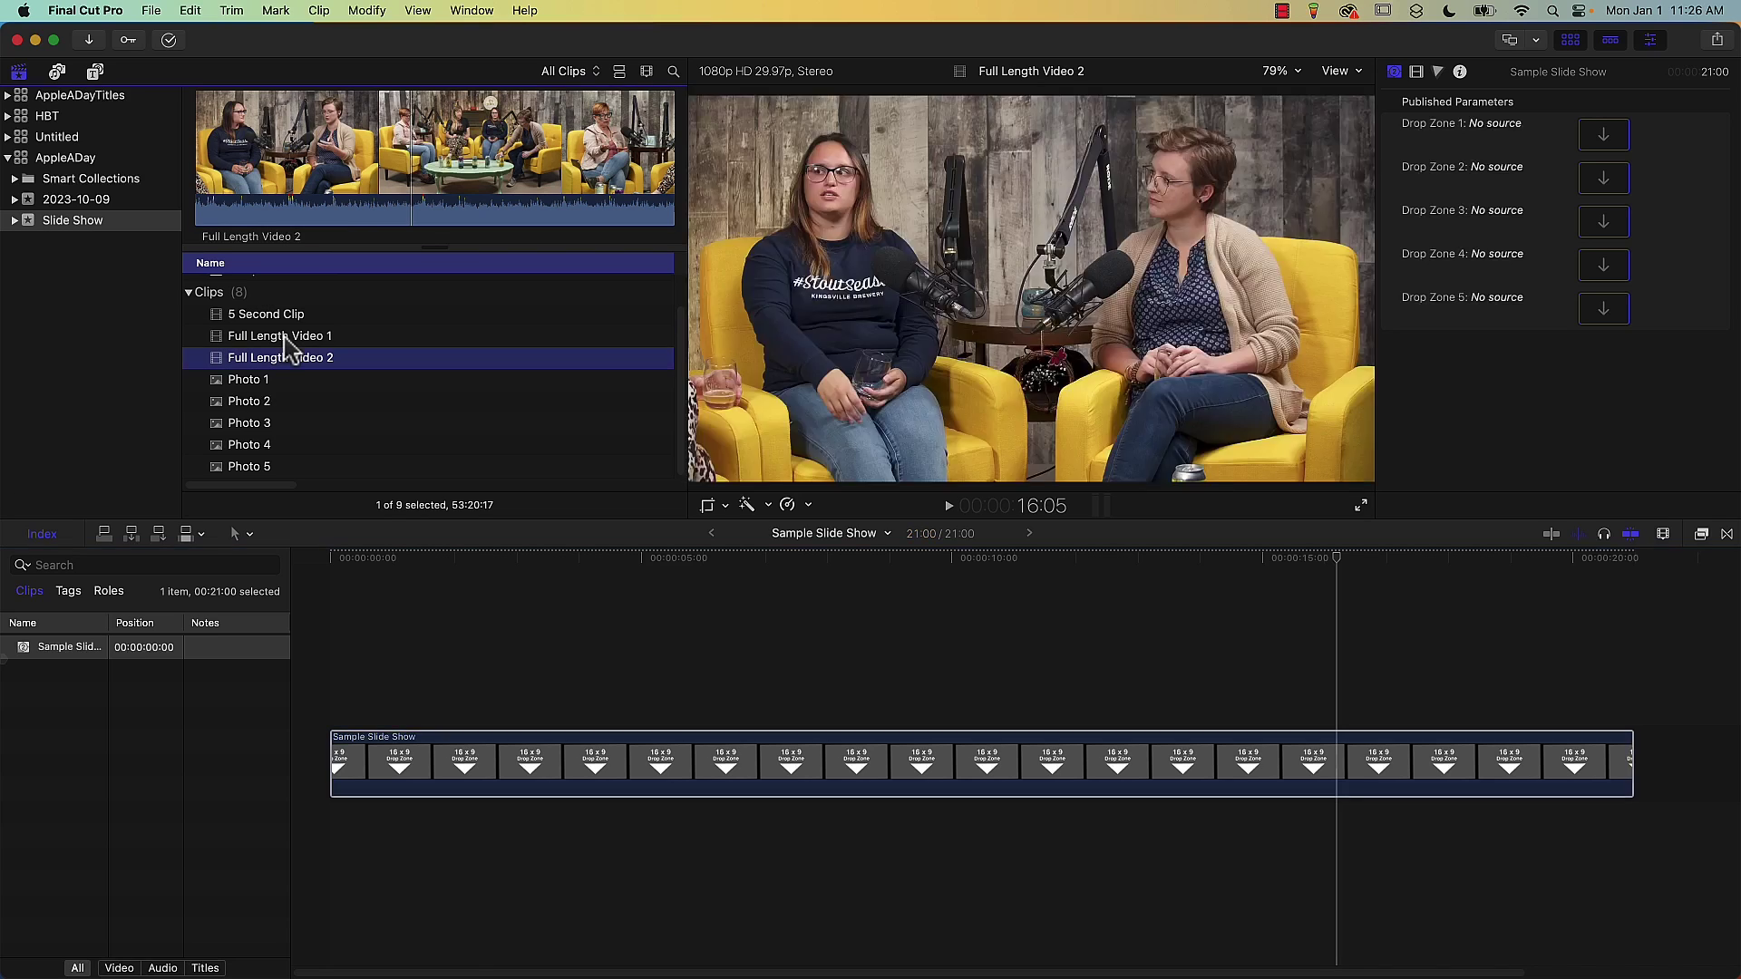
click(283, 337)
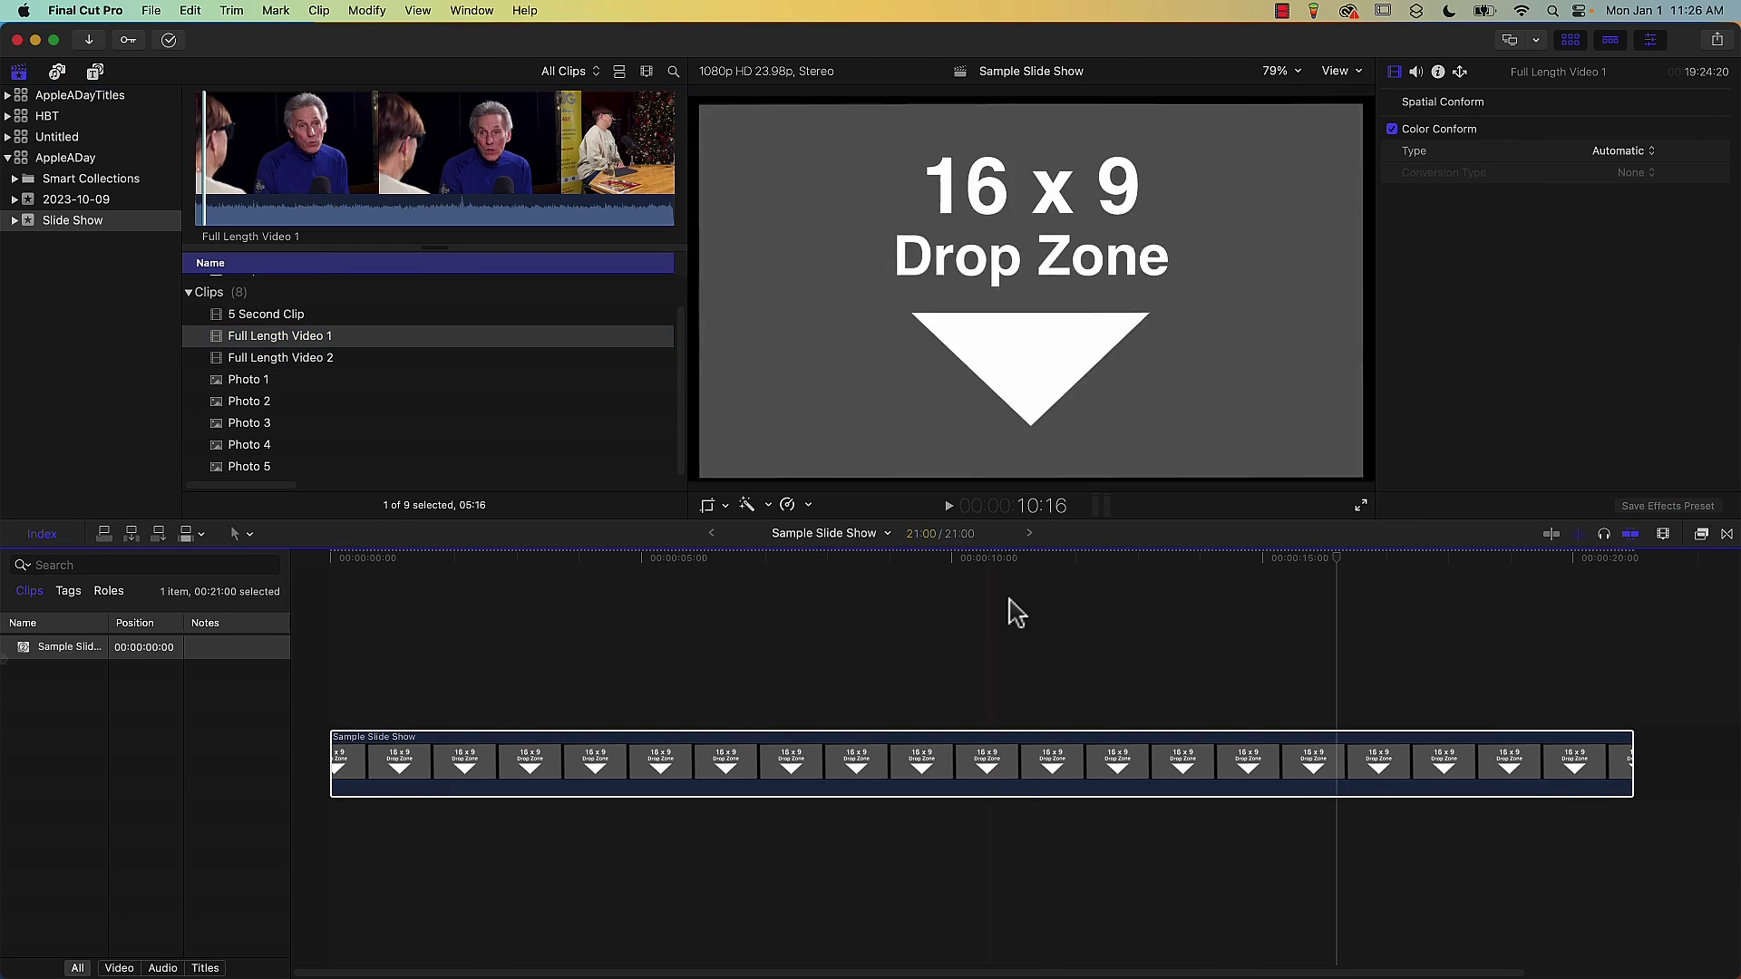
key(super+2)
key(q)
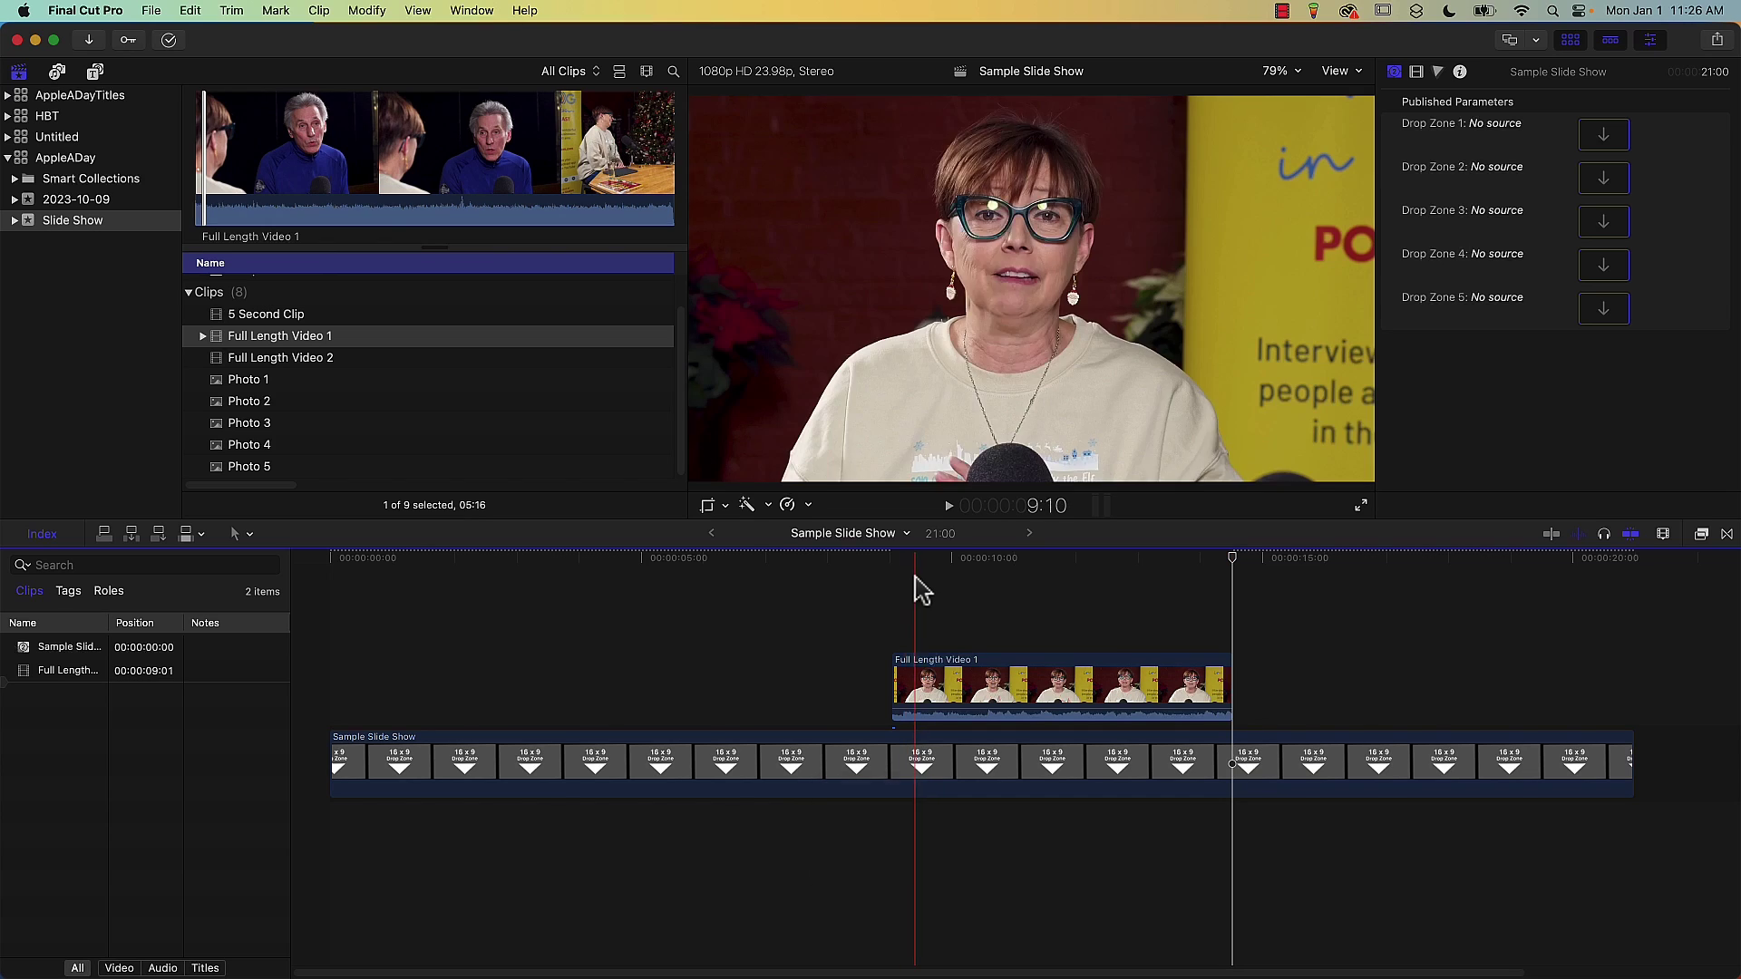
- Turn the connected Full Length Video 1 segment into a compound clip named Clip 1 and delete it from the timeline
click(1068, 700)
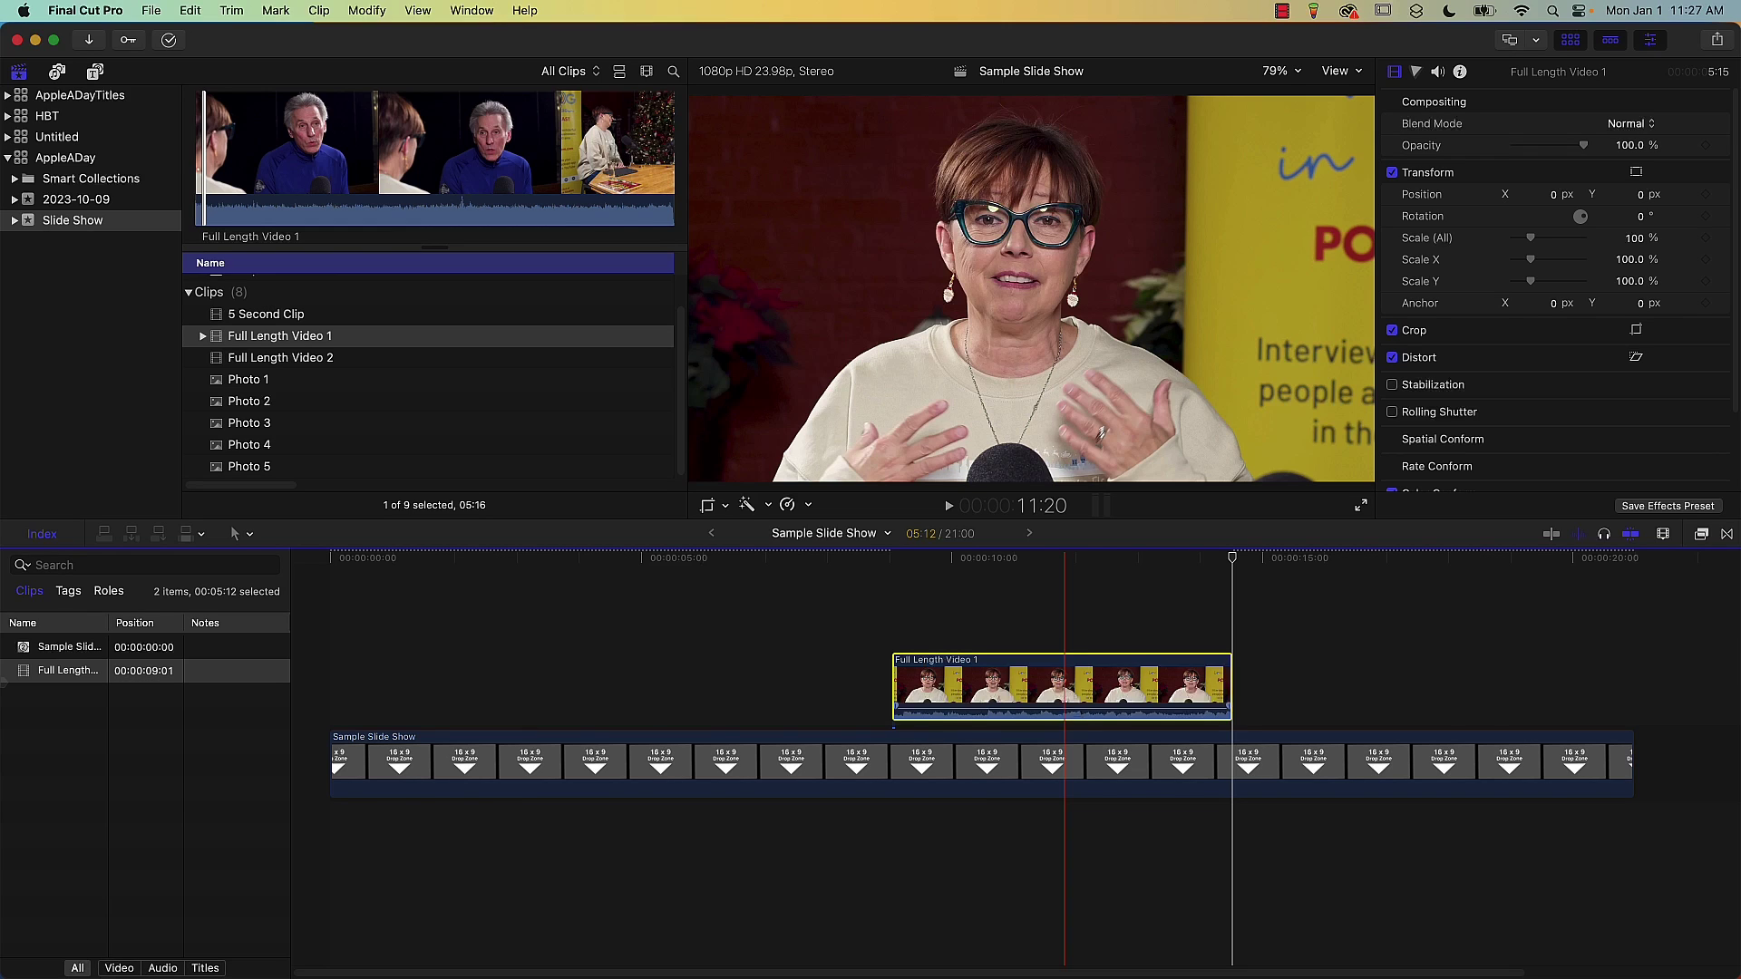
right_click(1070, 698)
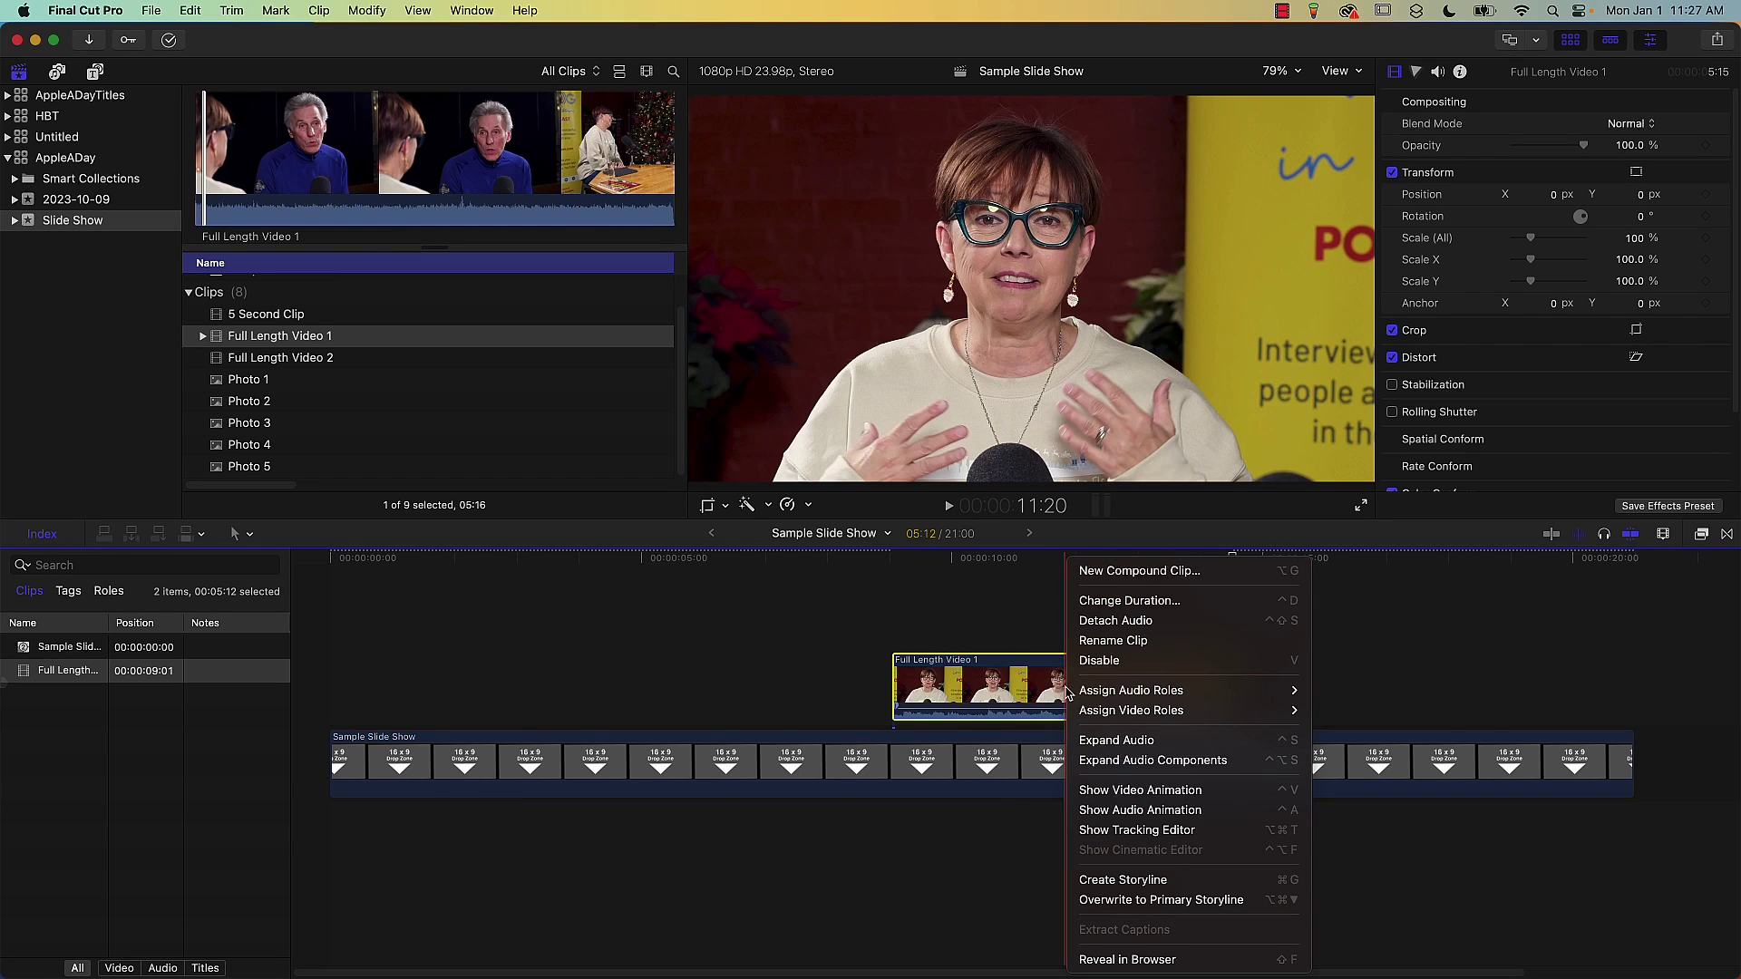
click(1135, 571)
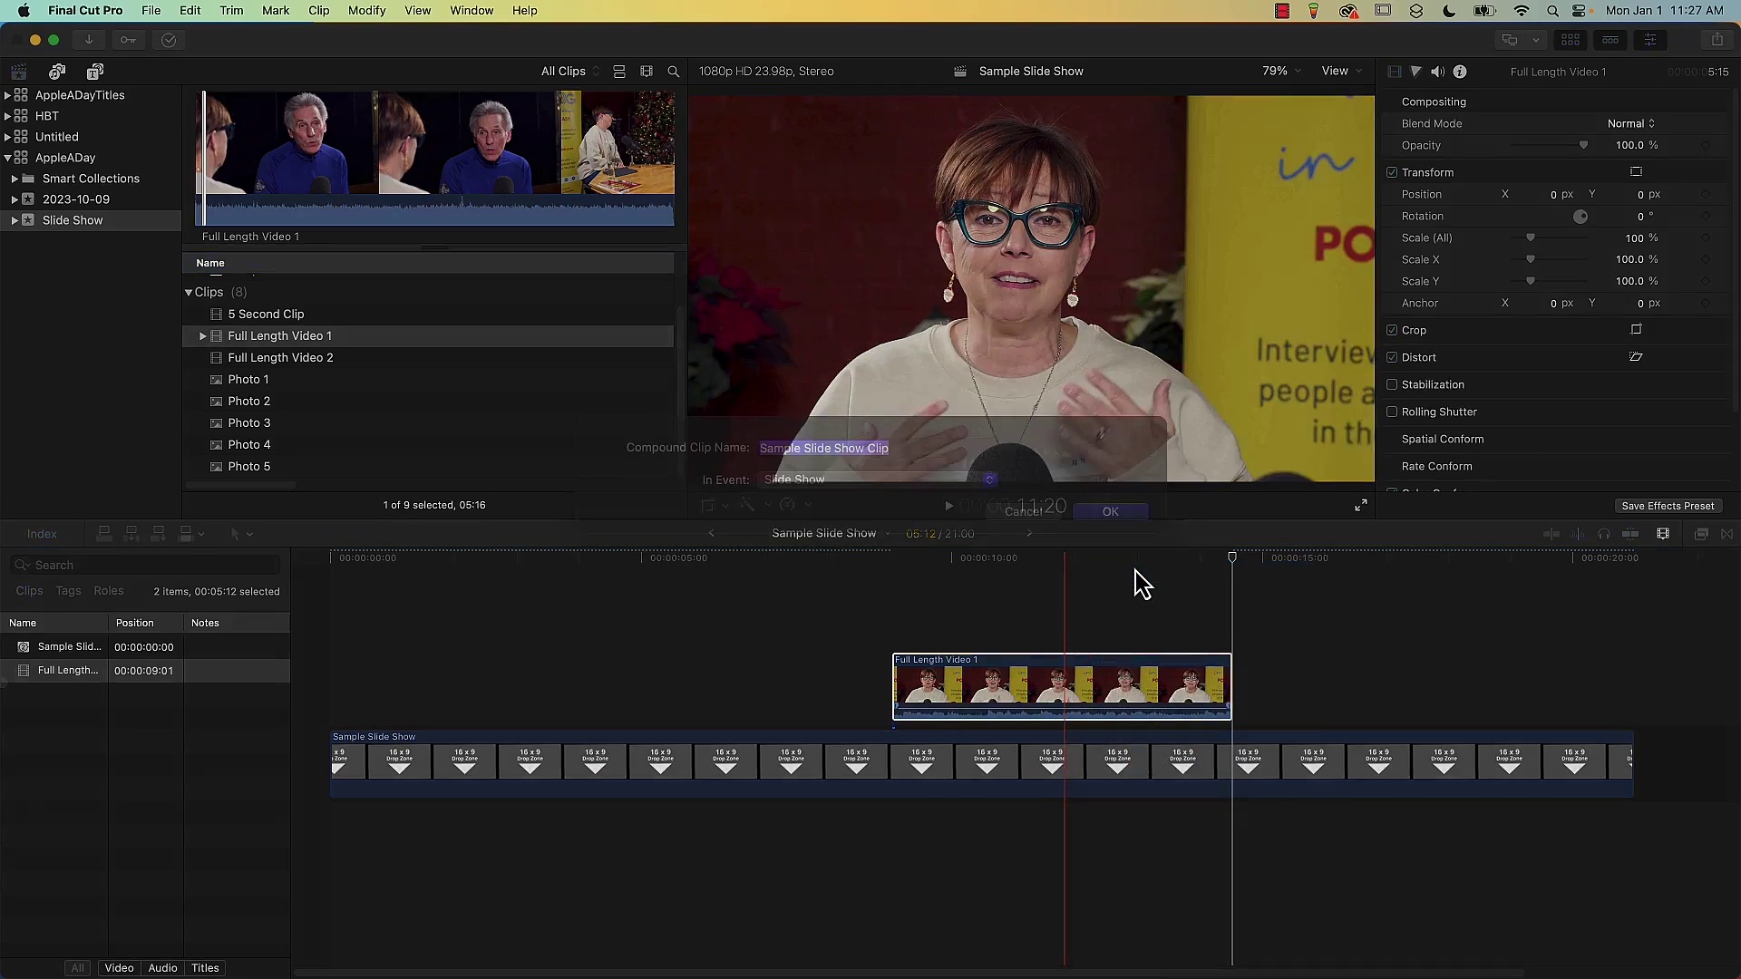
text(Clip 1)
key(Return)
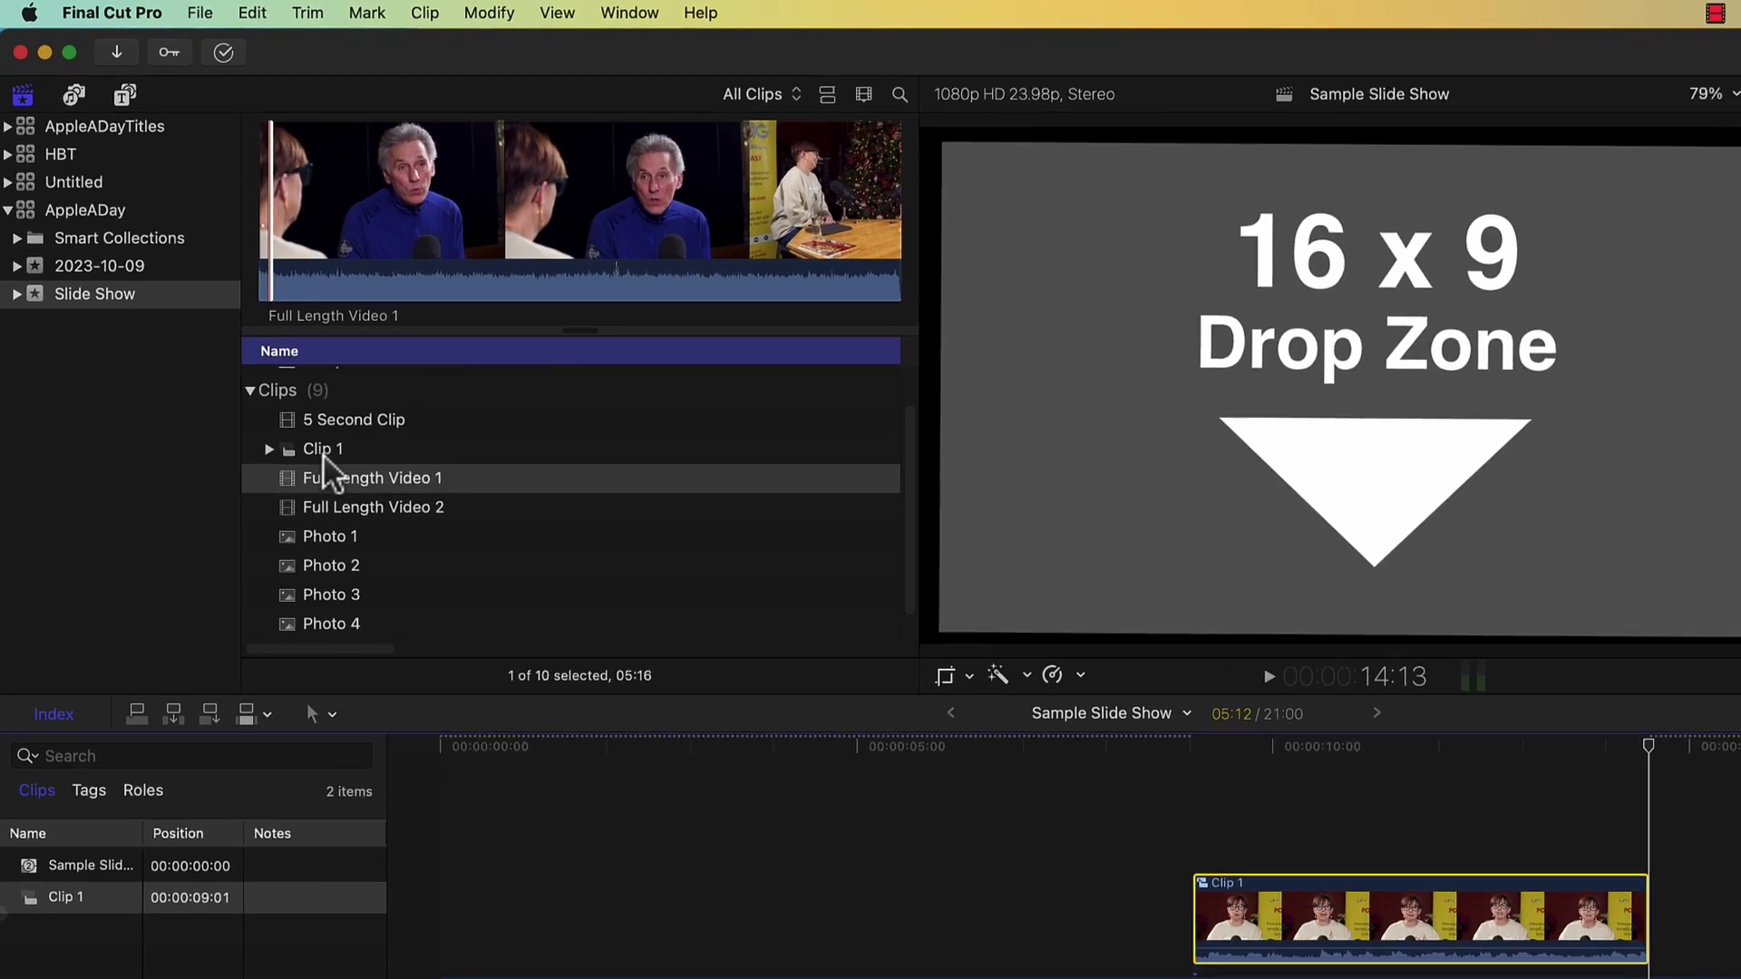
click(1134, 698)
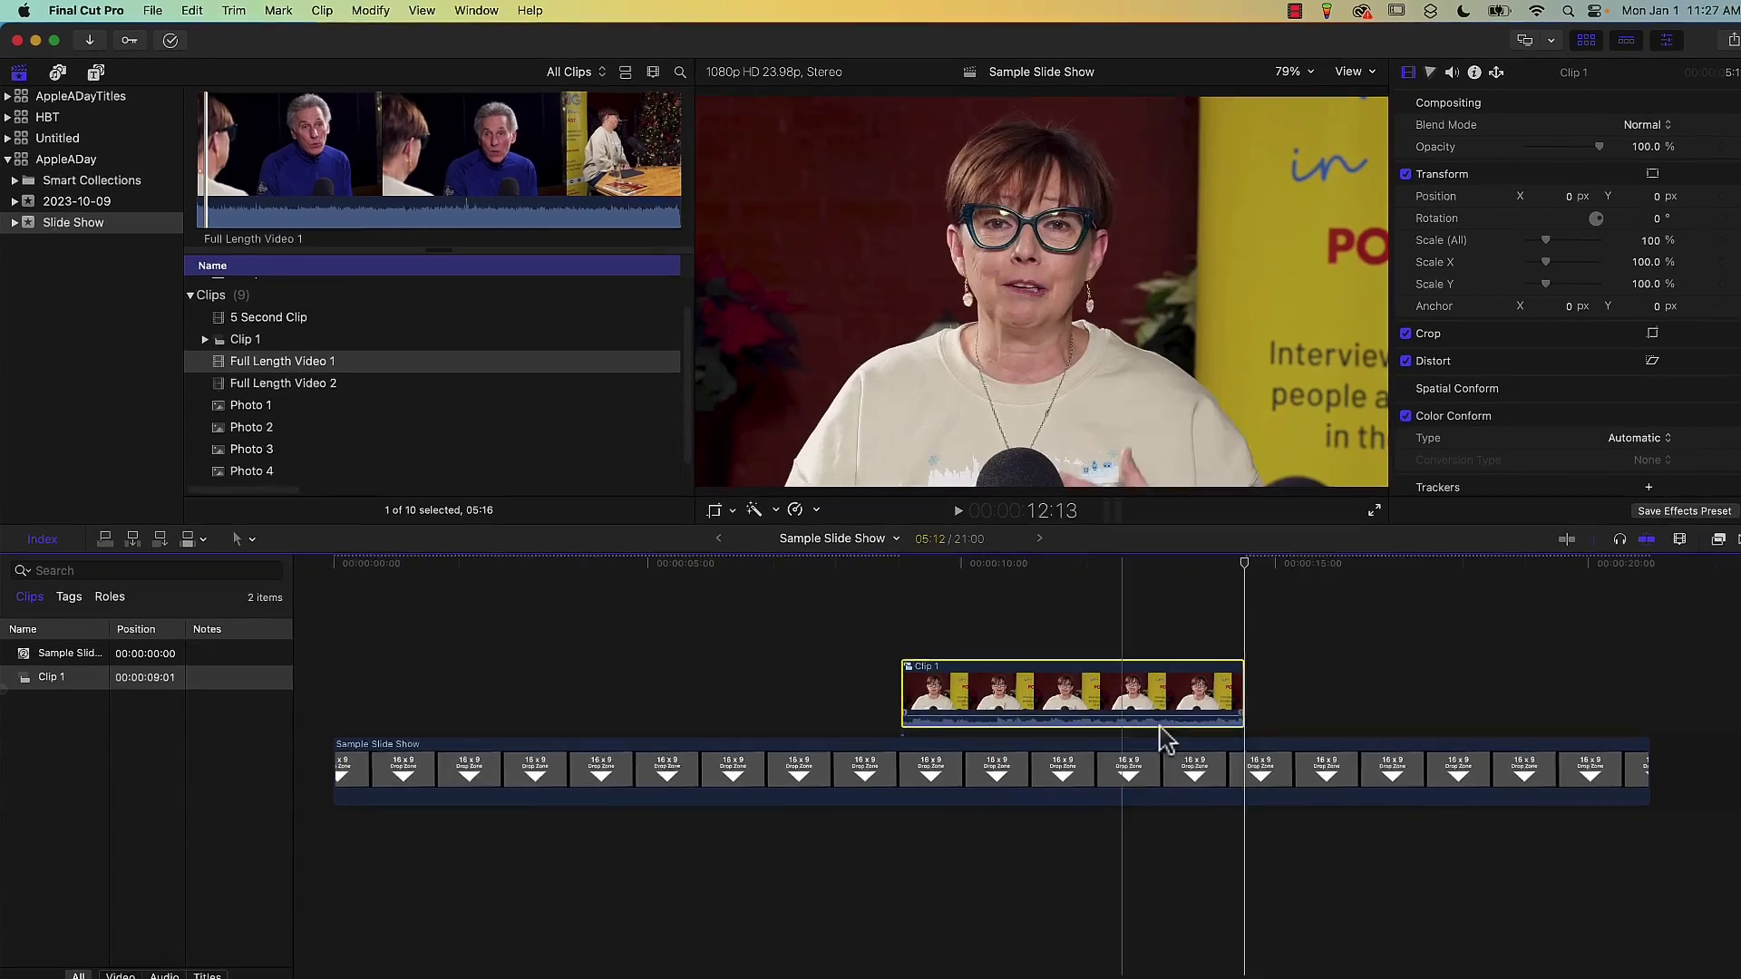
key(BackSpace)
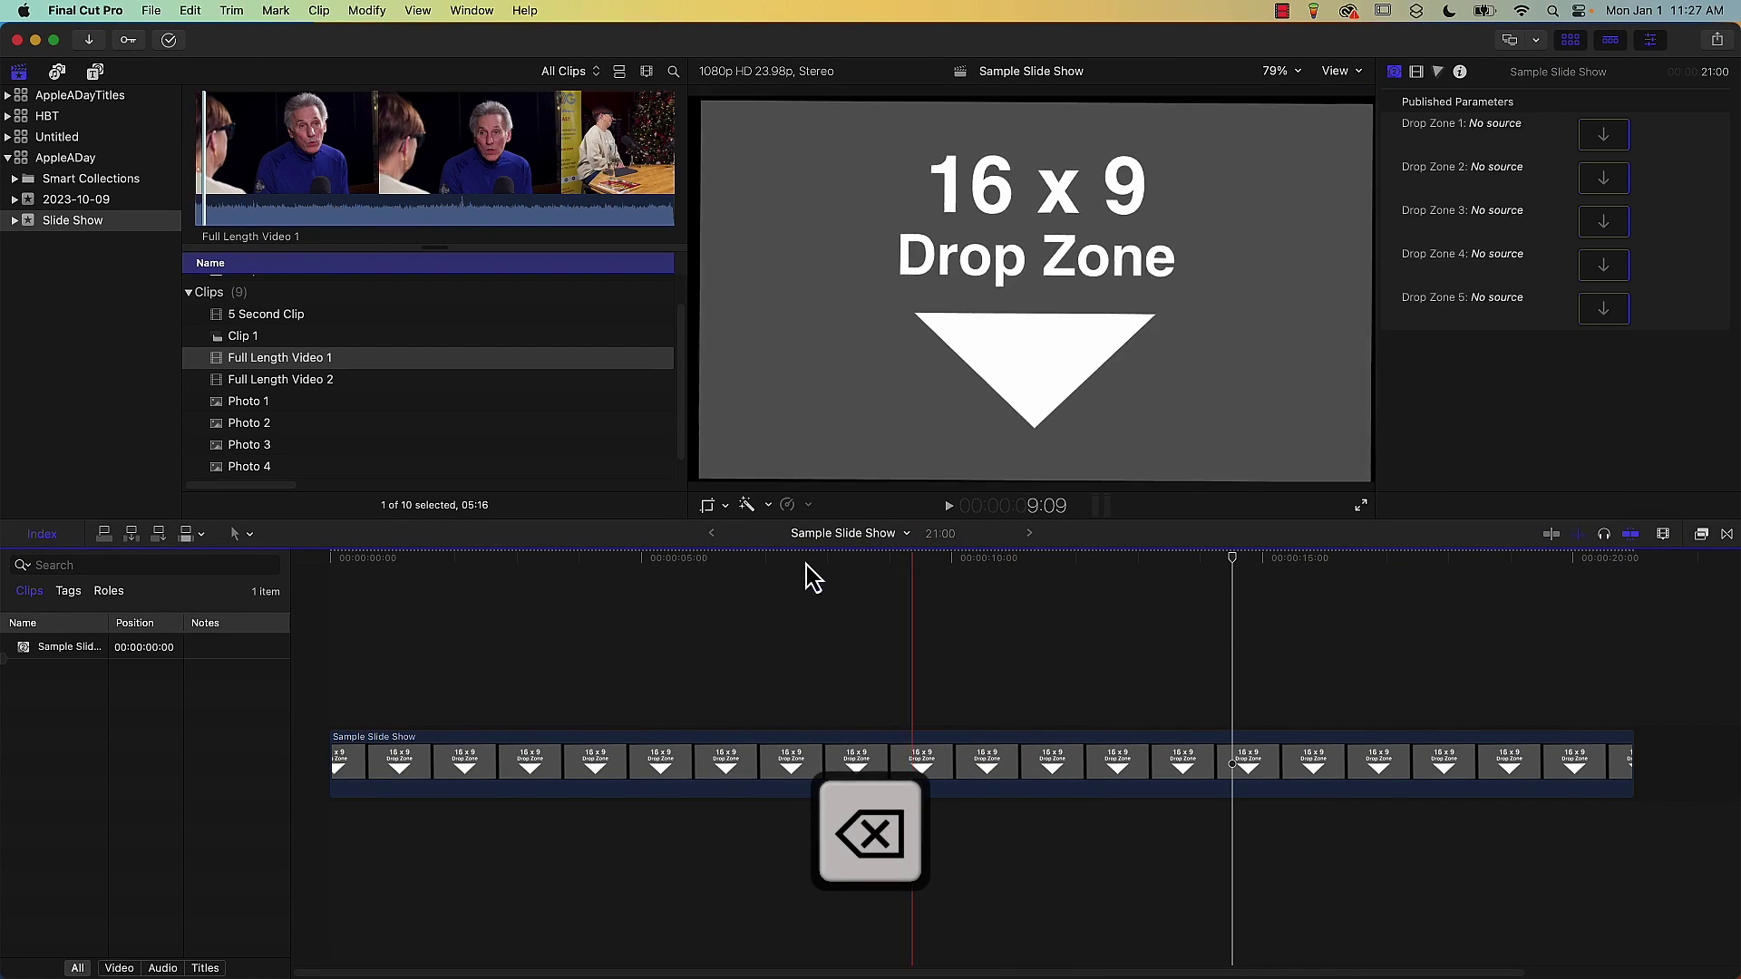
- Set compound Clip 1 as the source of Drop Zone 1 and preview the slide show from its beginning
drag(243, 349, 1605, 136)
click(326, 557)
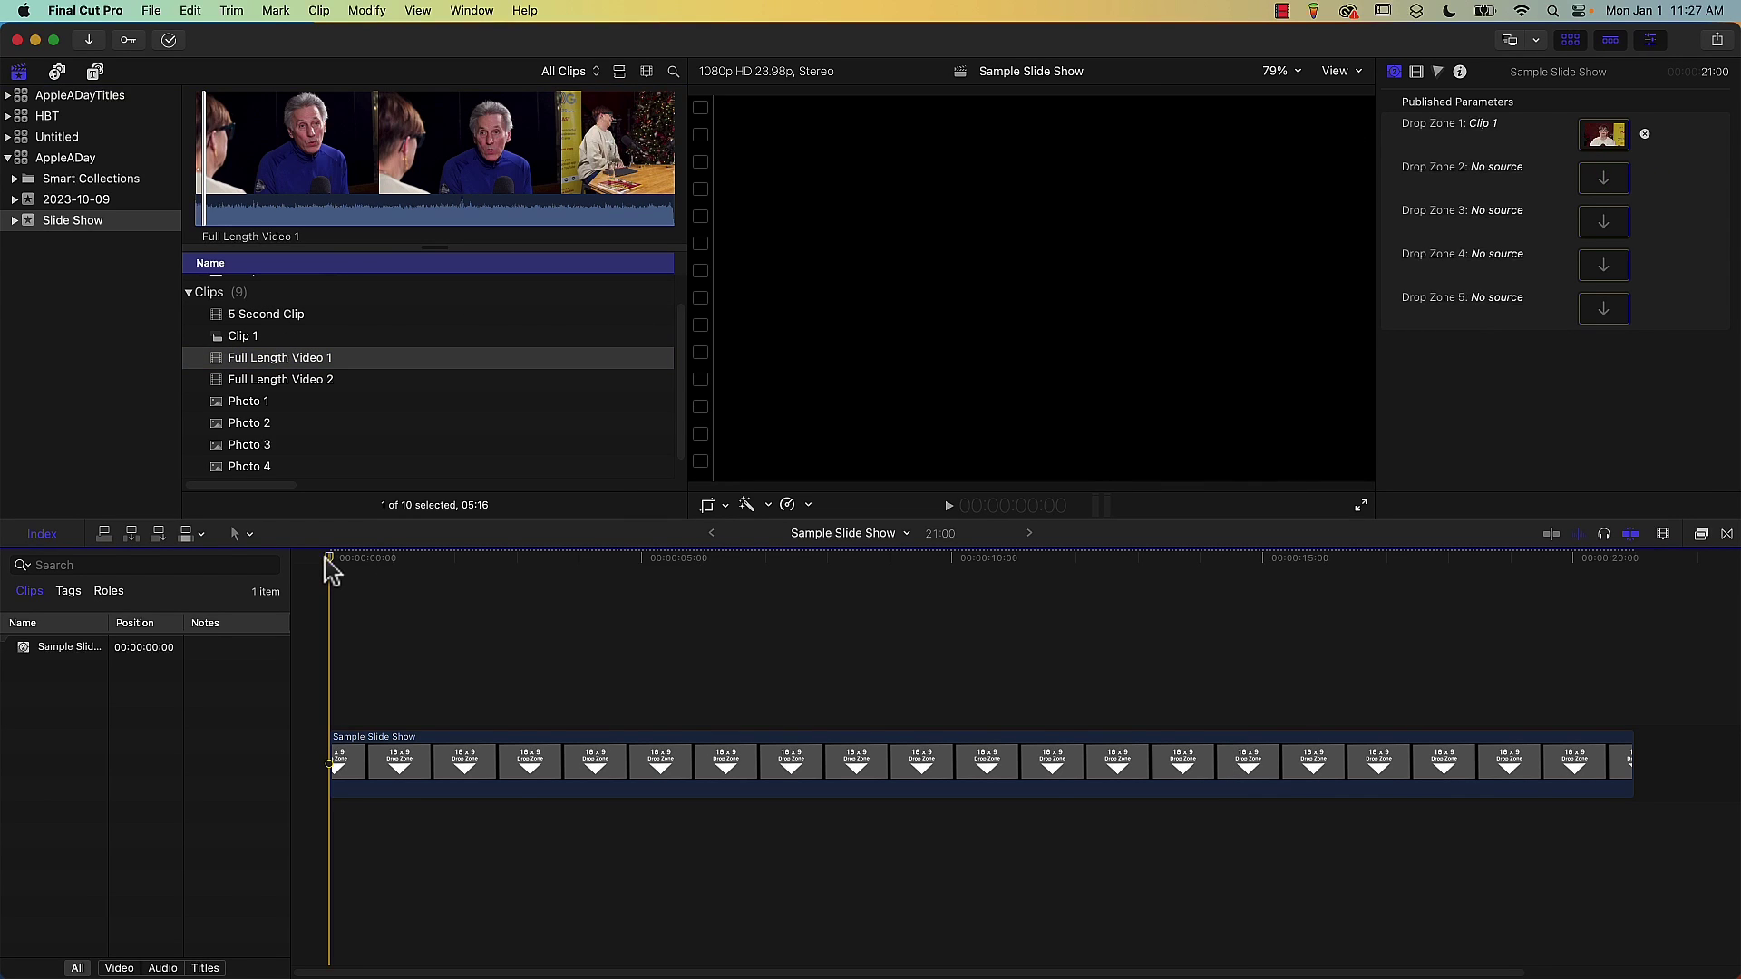
key(space)
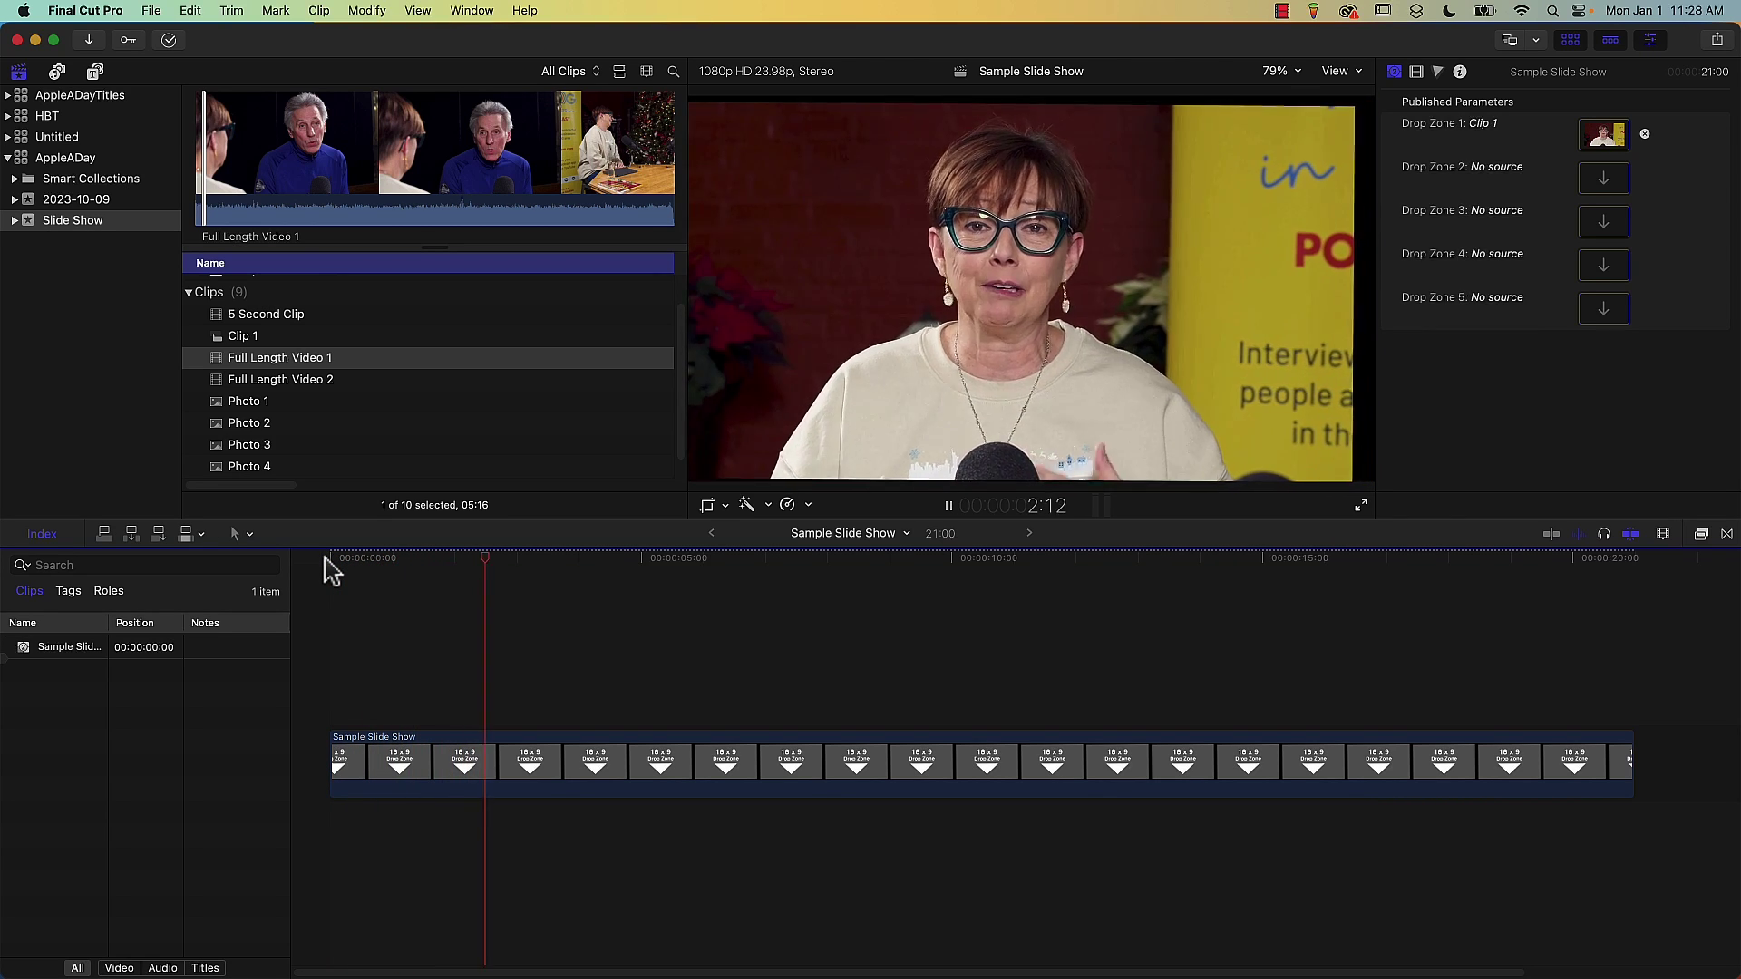
key(space)
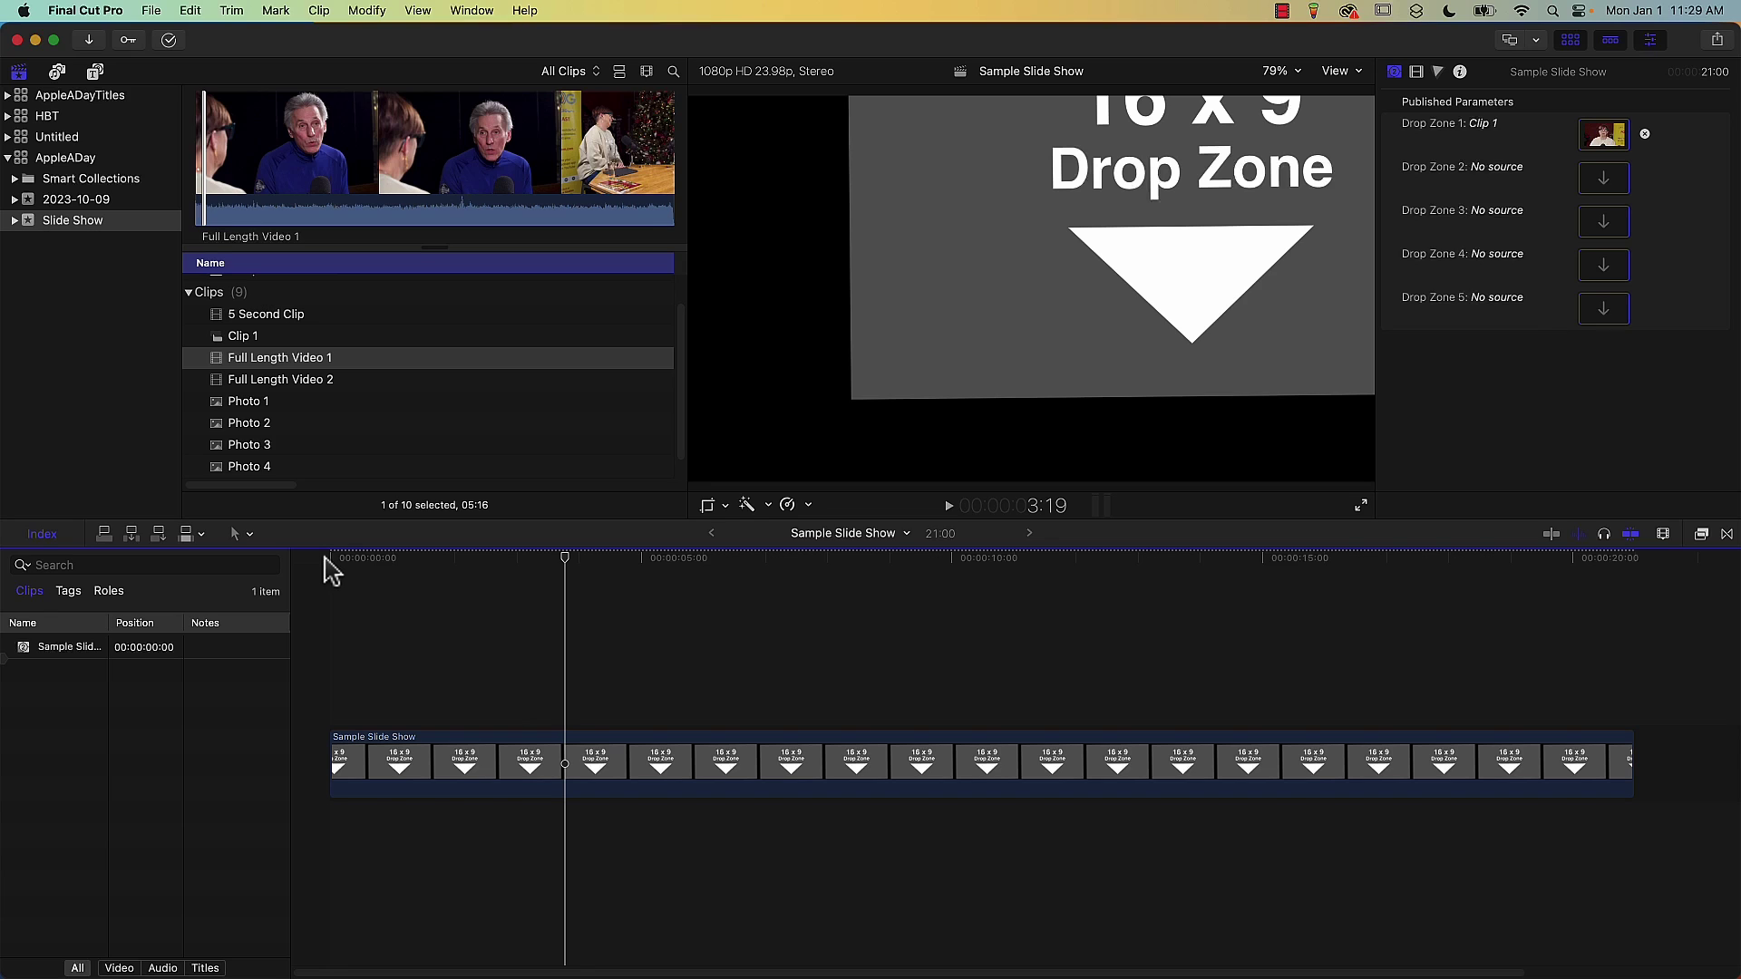
- Rearrange the drop zone sources: 5 Second Clip in Drop Zone 3, Clip 1 in Drop Zone 4 and none in Drop Zone 1
drag(280, 336, 1603, 223)
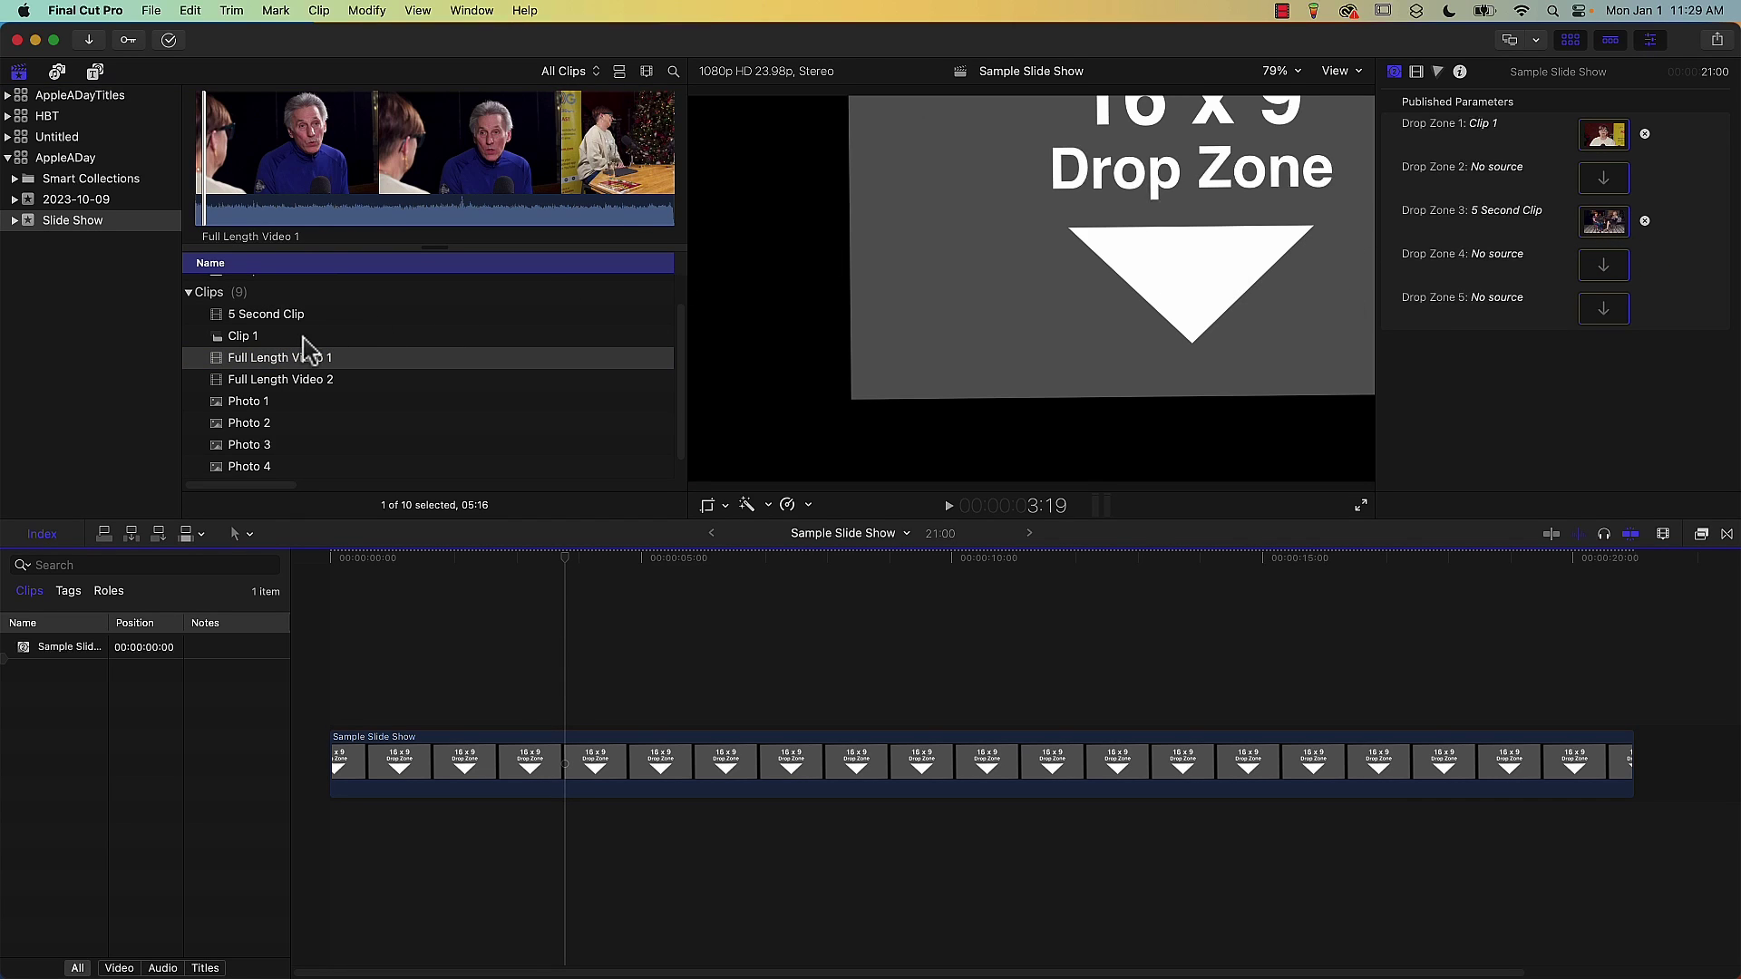
drag(235, 336, 1600, 276)
click(1645, 134)
drag(580, 556, 1309, 569)
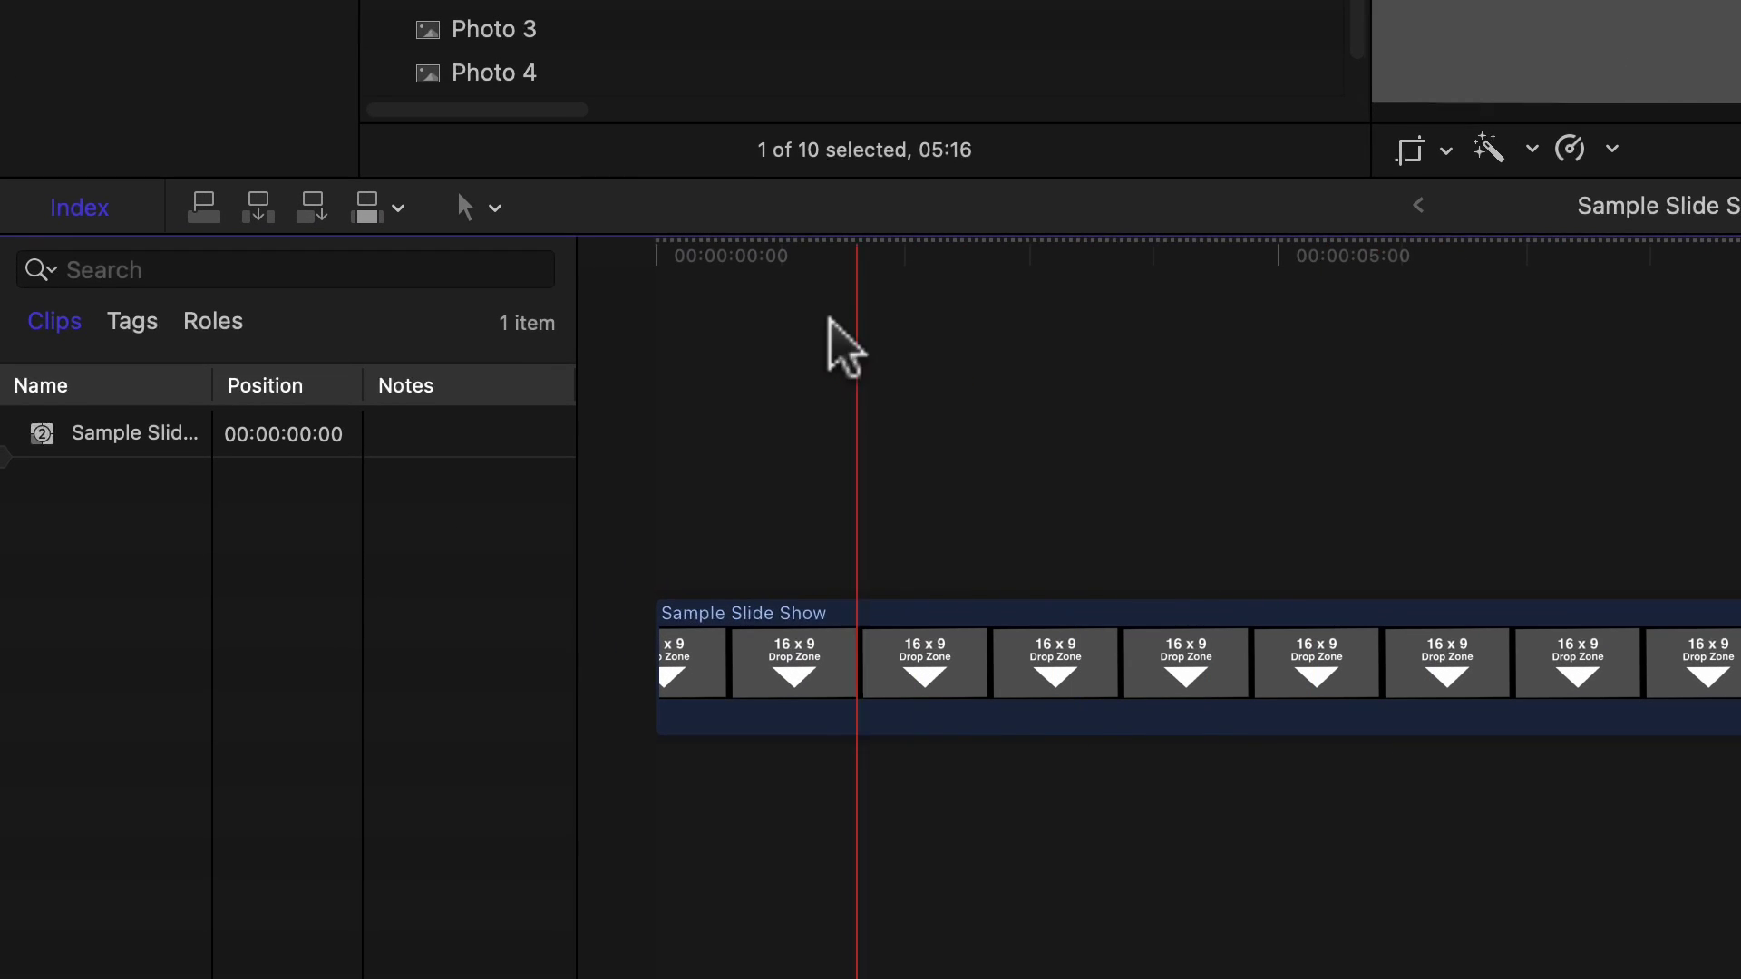
click(336, 557)
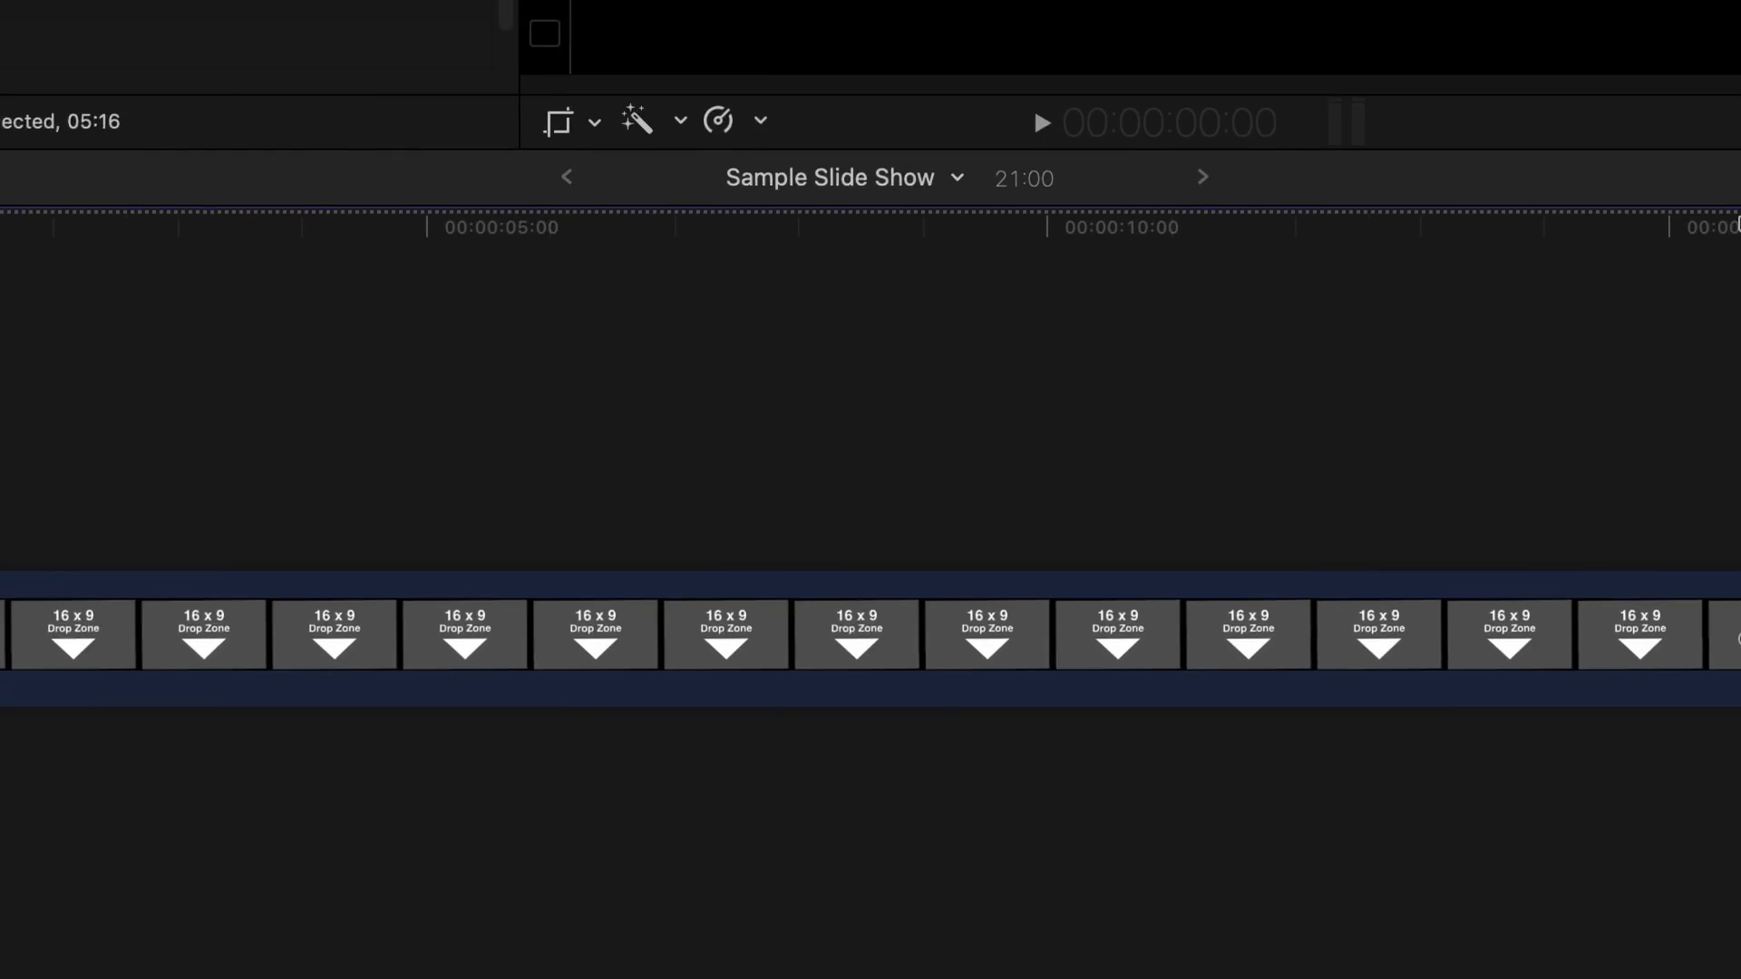
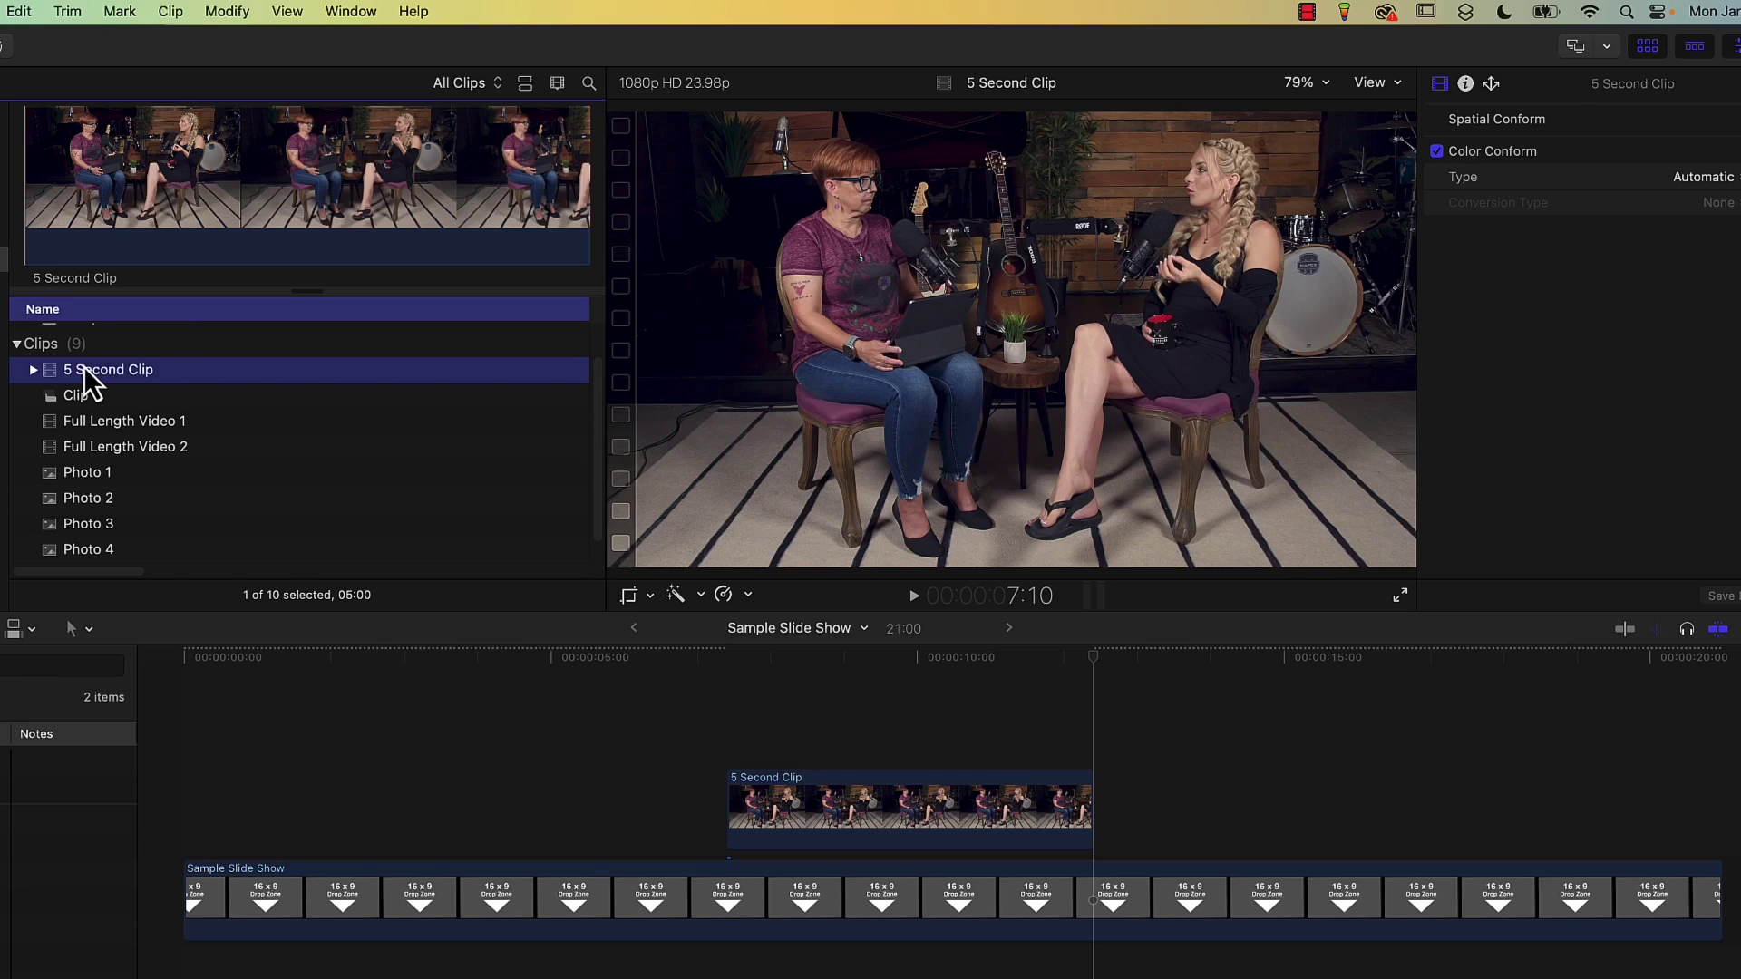
- Enclose the connected 5 Second Clip in its own storyline and select that storyline
click(192, 665)
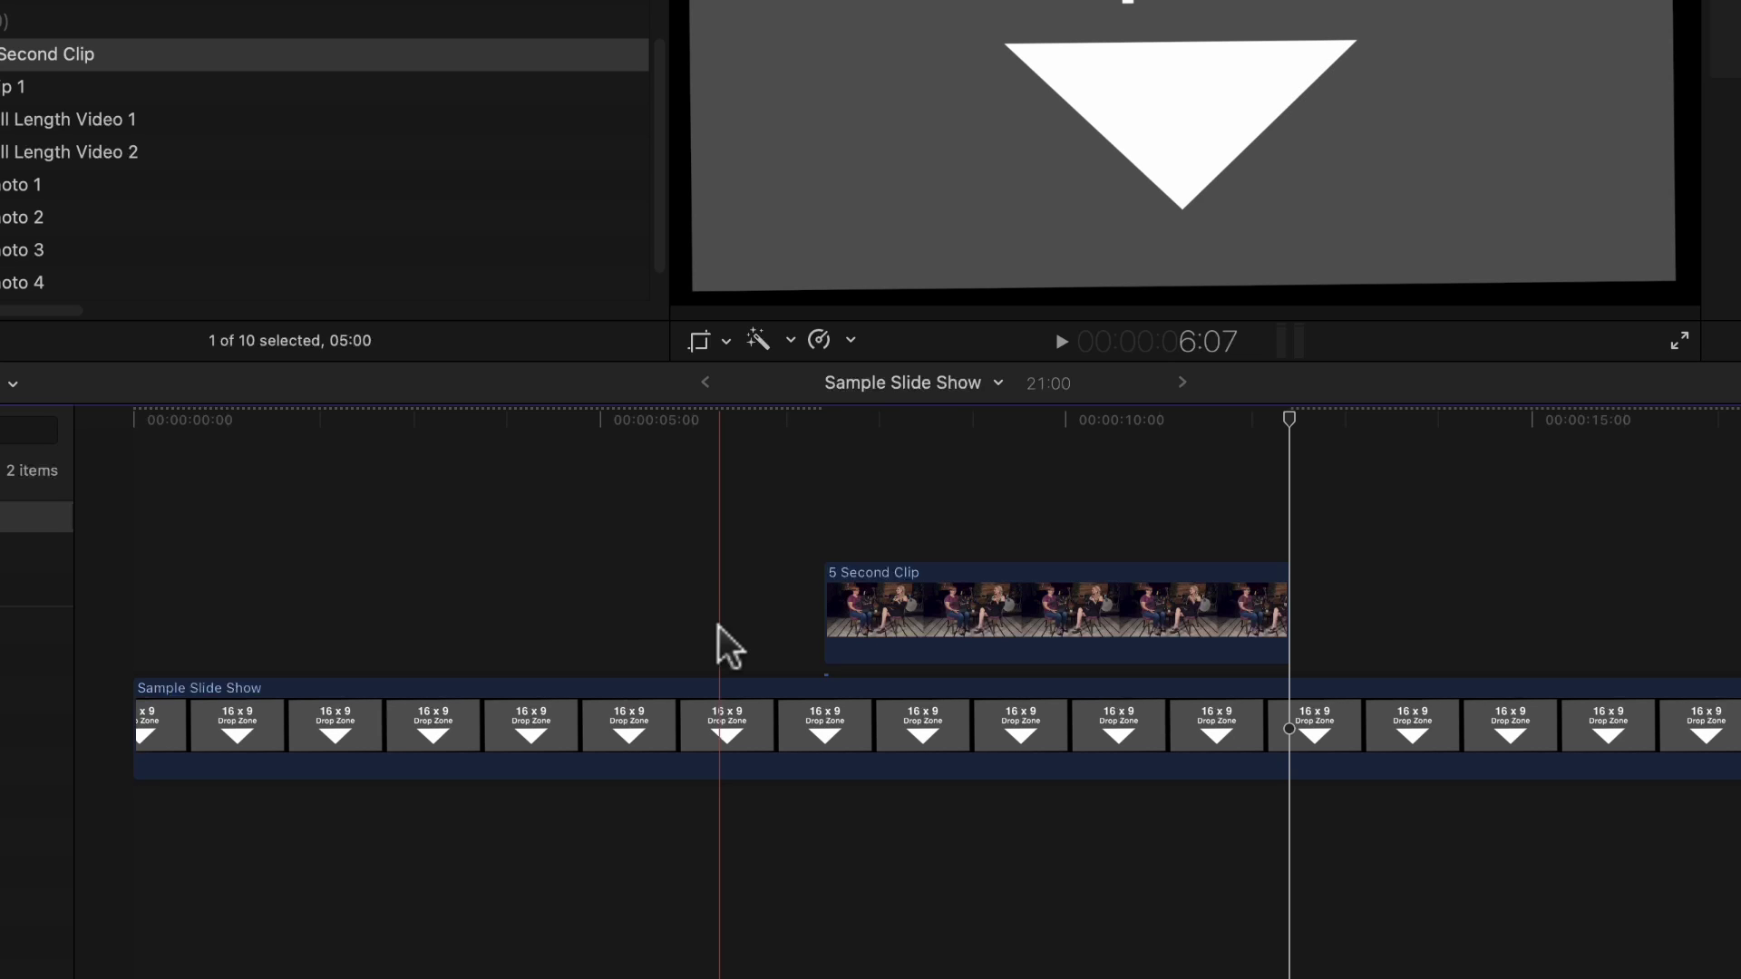
click(881, 585)
key(super+g)
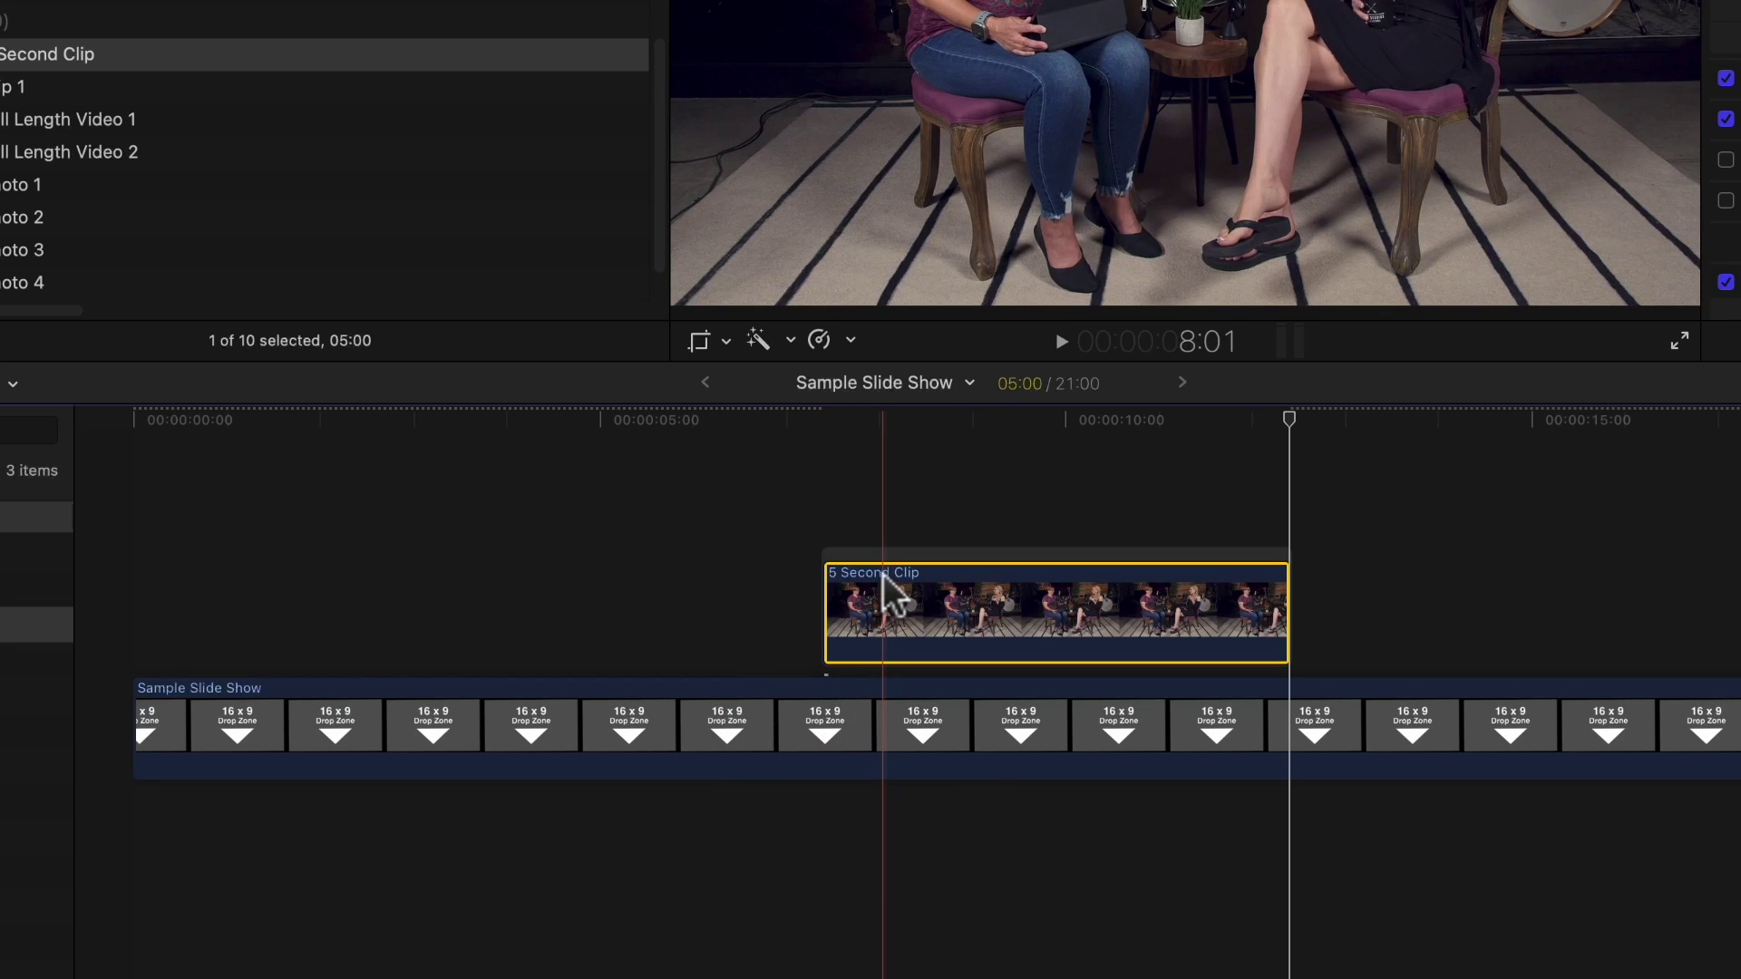
click(880, 566)
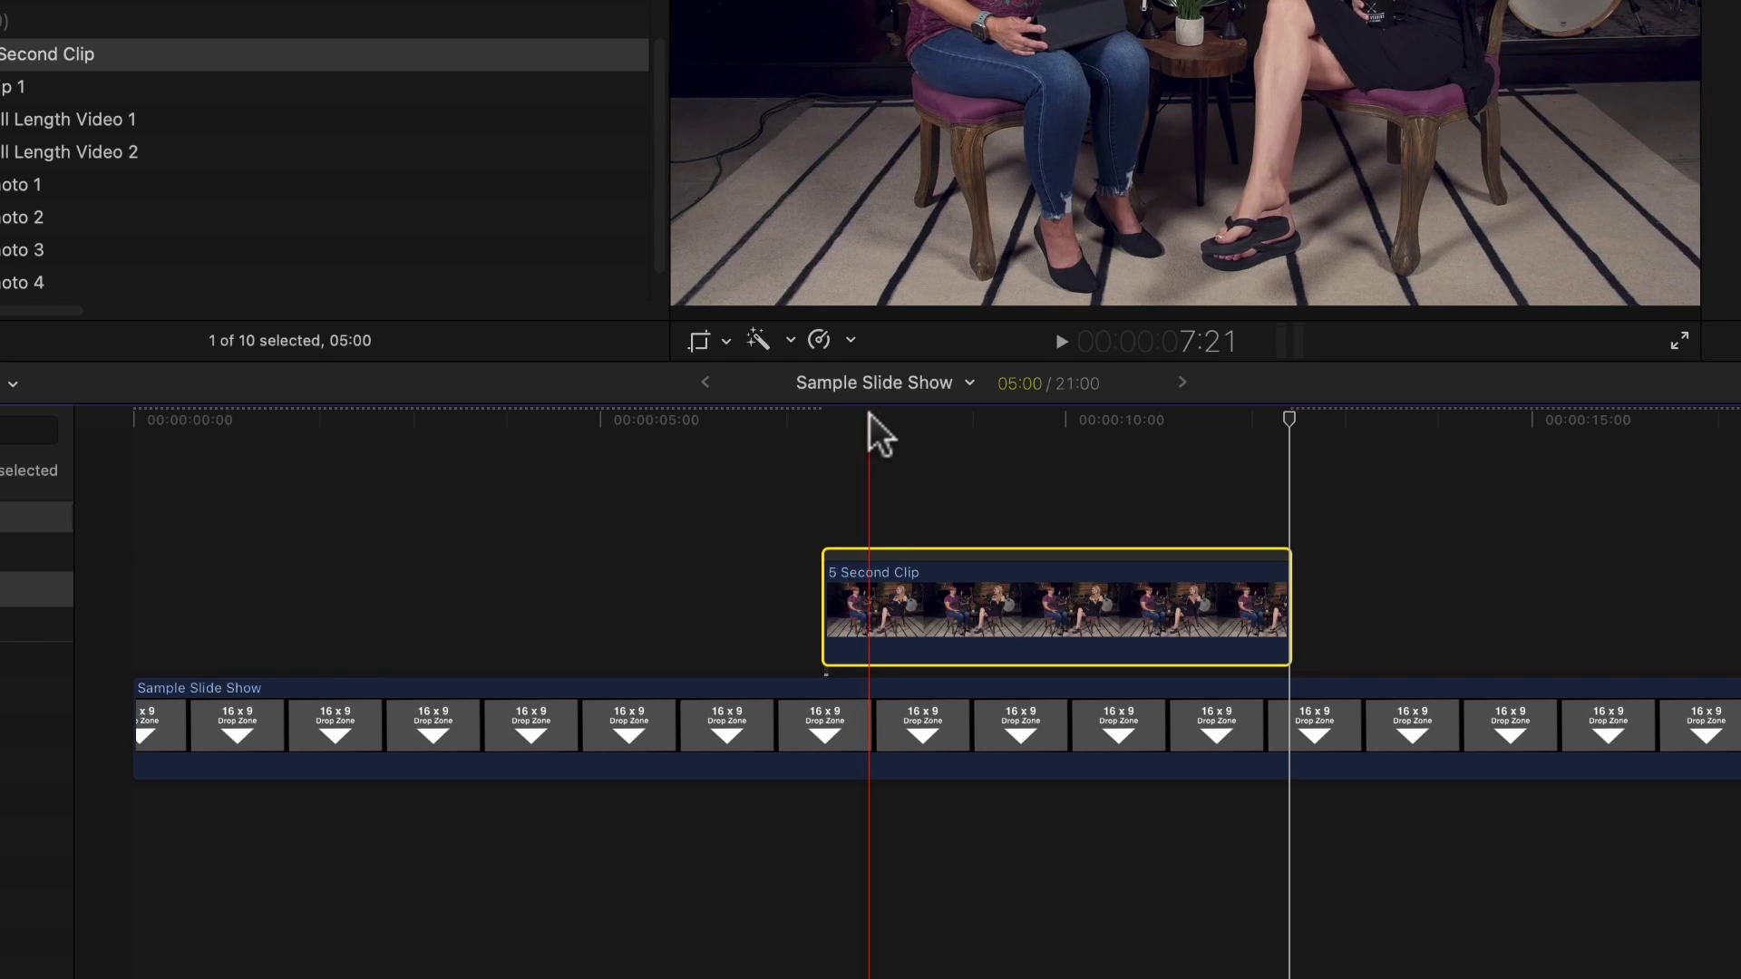
- Insert a gap before 5 Second Clip in the storyline and extend it back to the slide show's start, keeping the clip at 7:10
click(826, 417)
key(l)
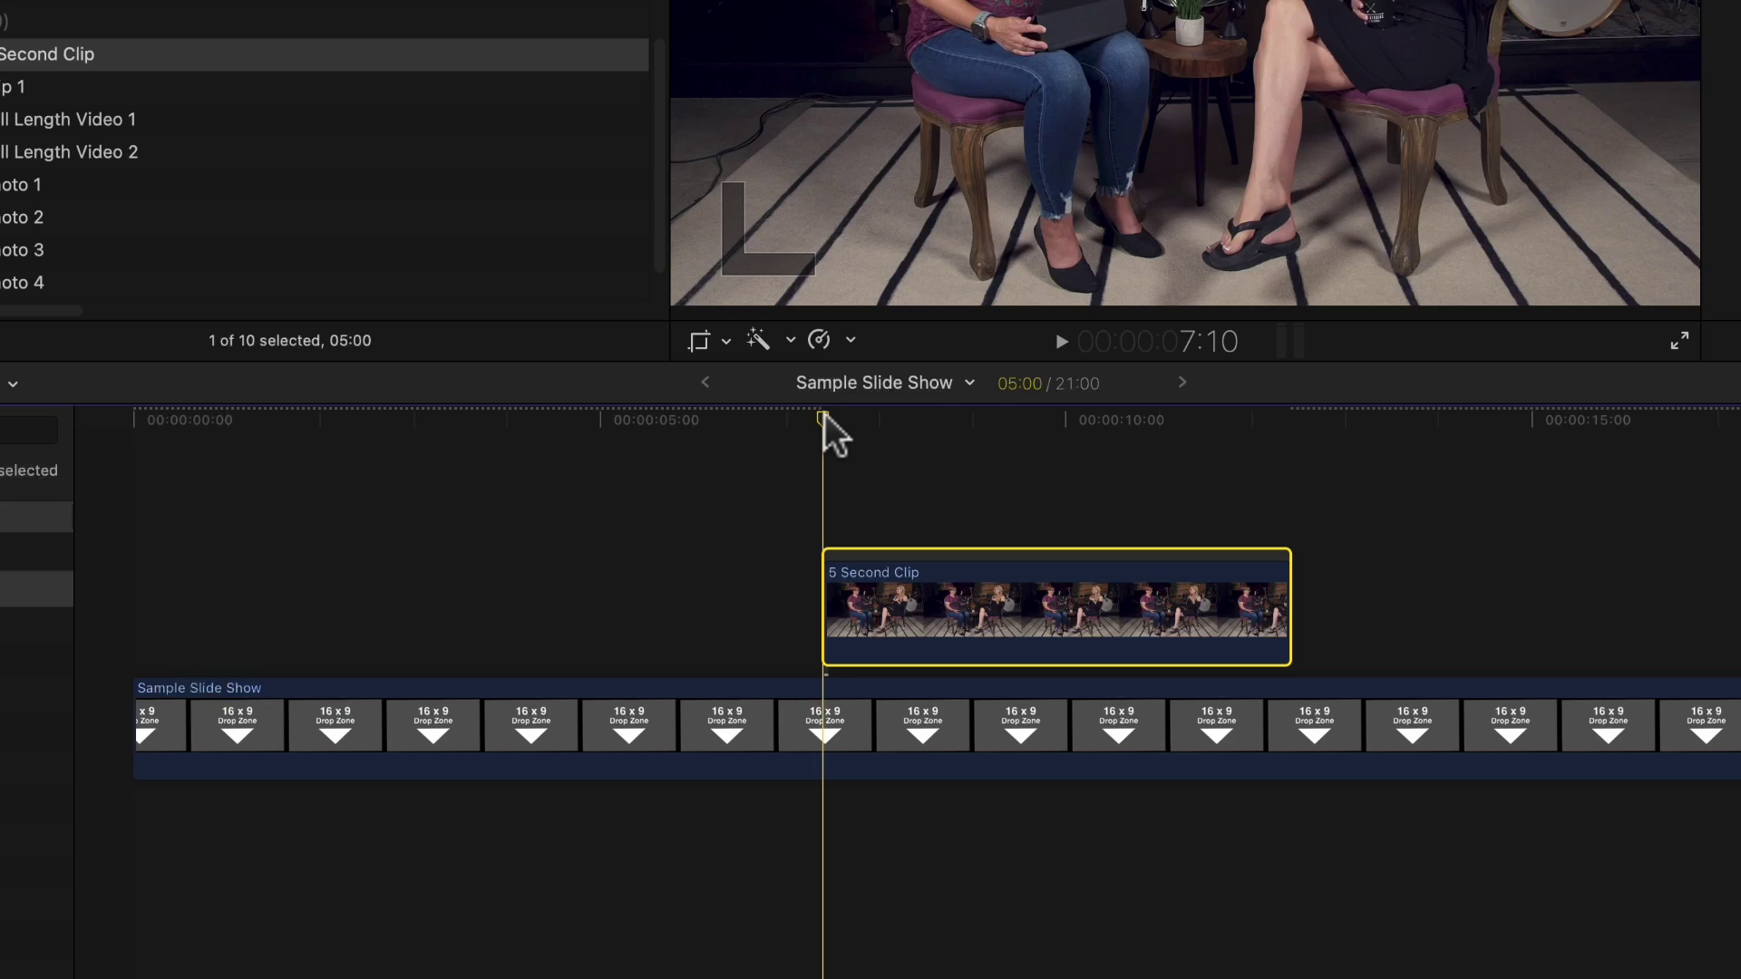
key(alt+w)
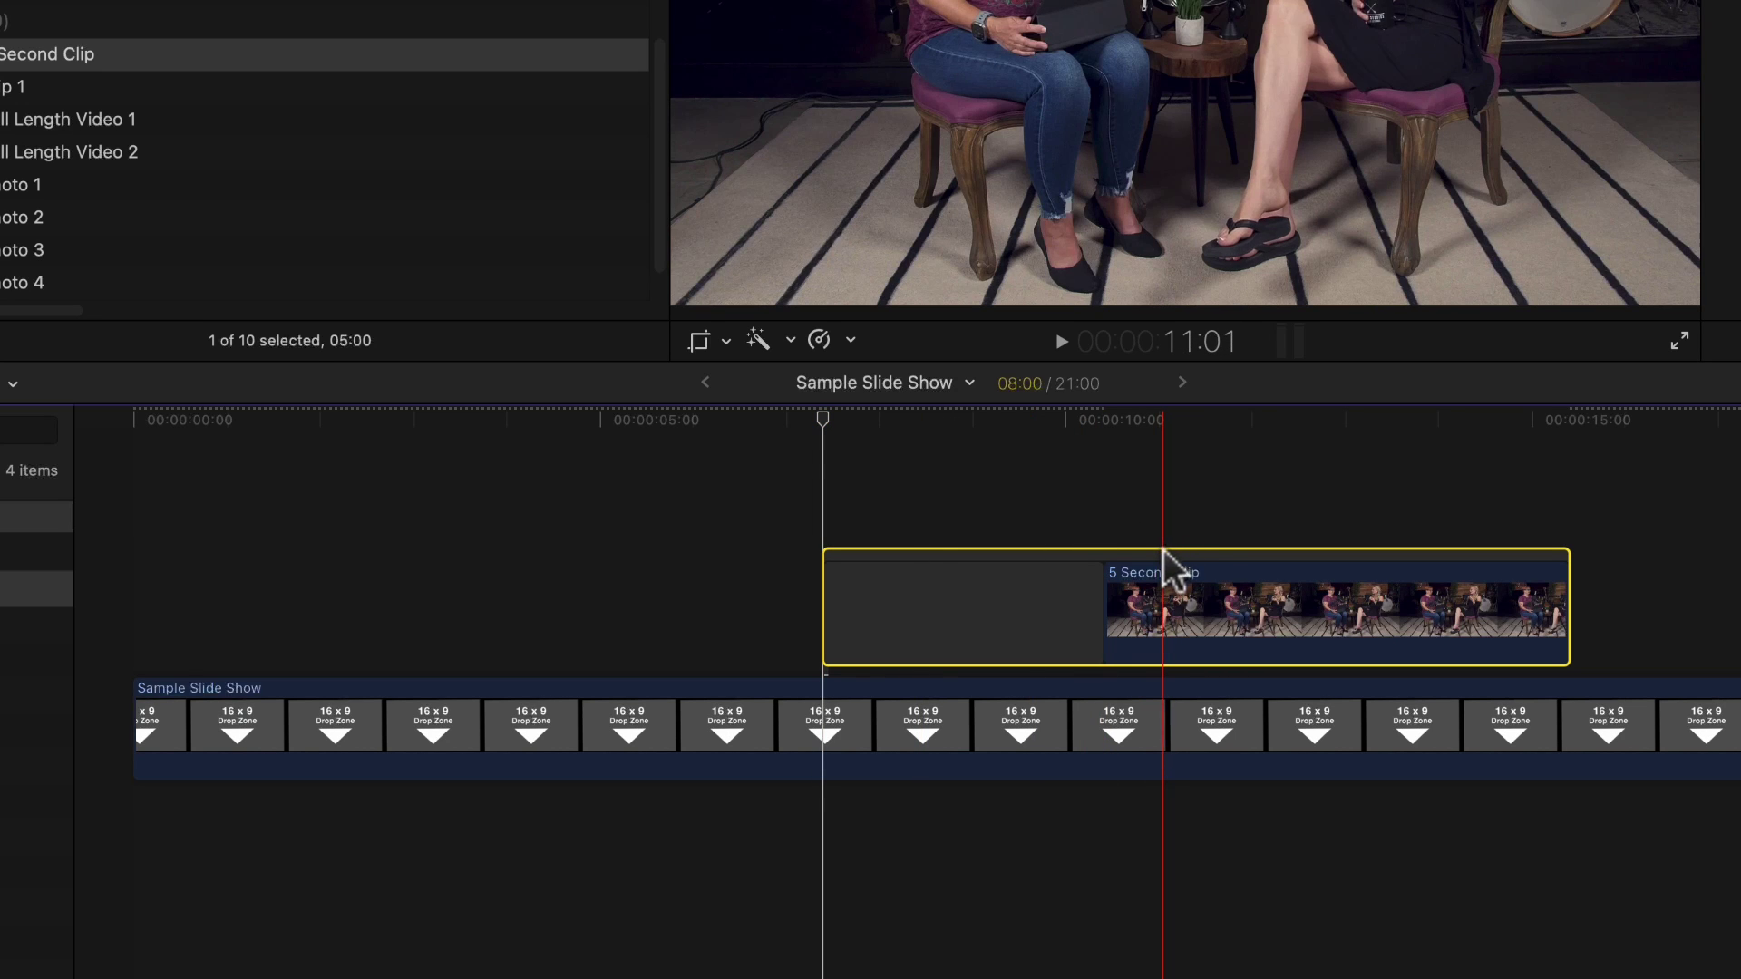
drag(1164, 555, 894, 562)
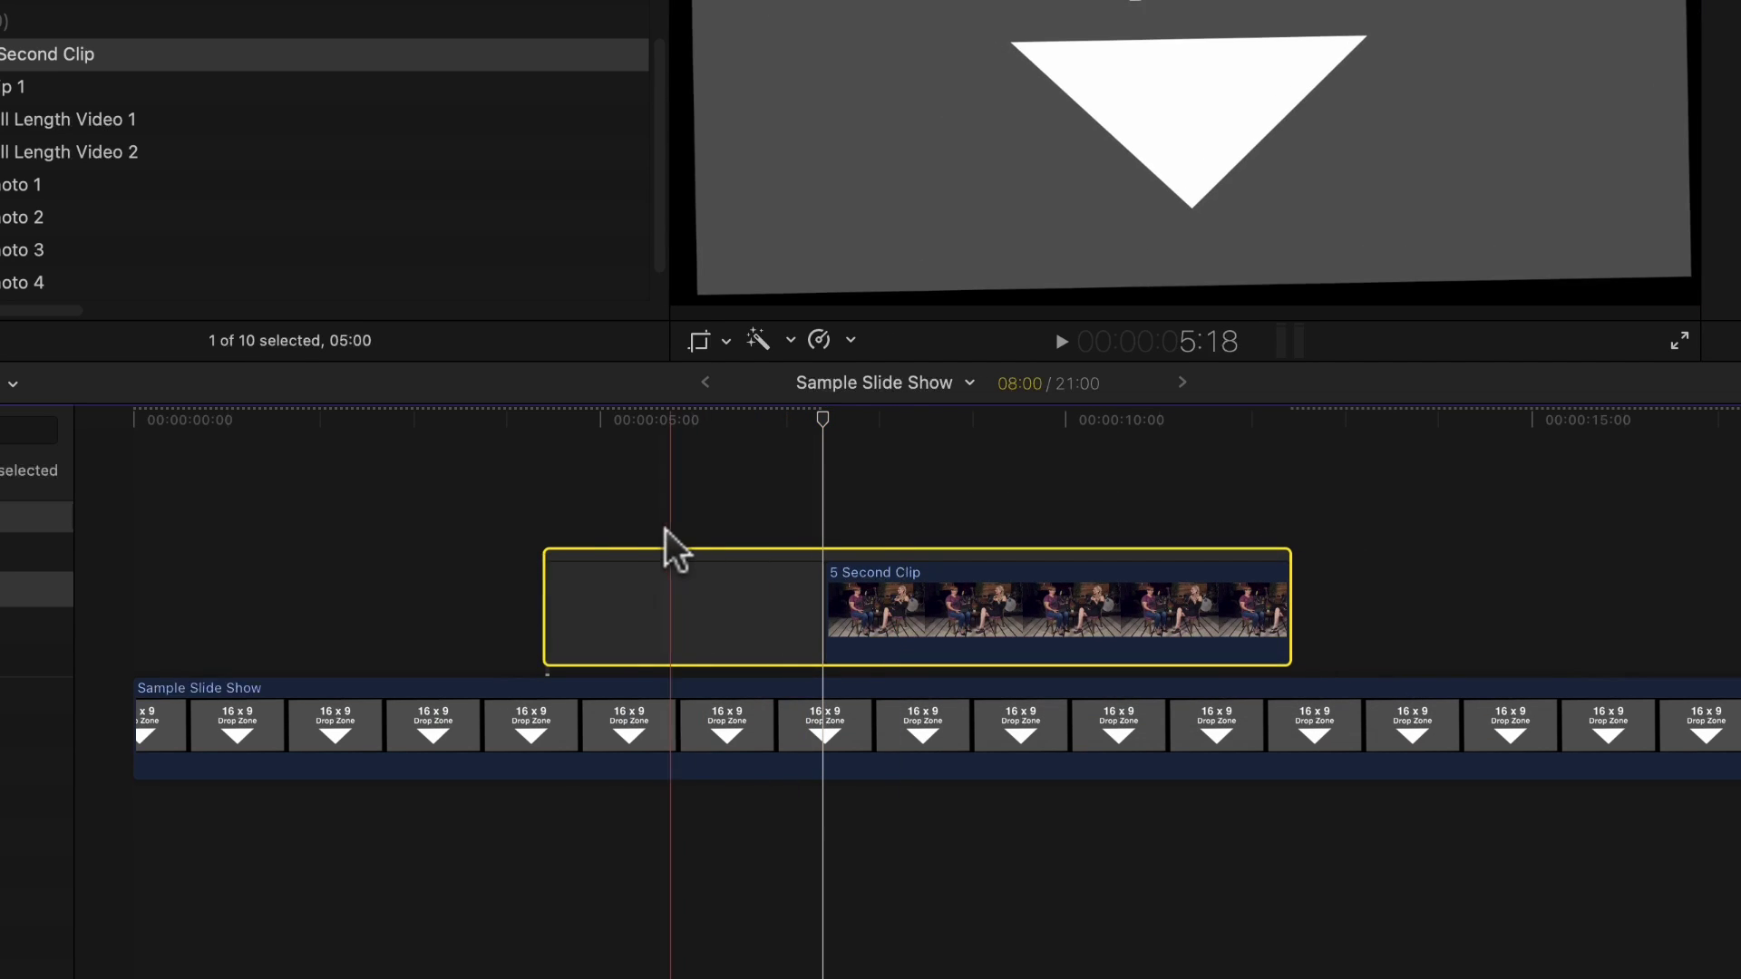
drag(545, 616, 144, 640)
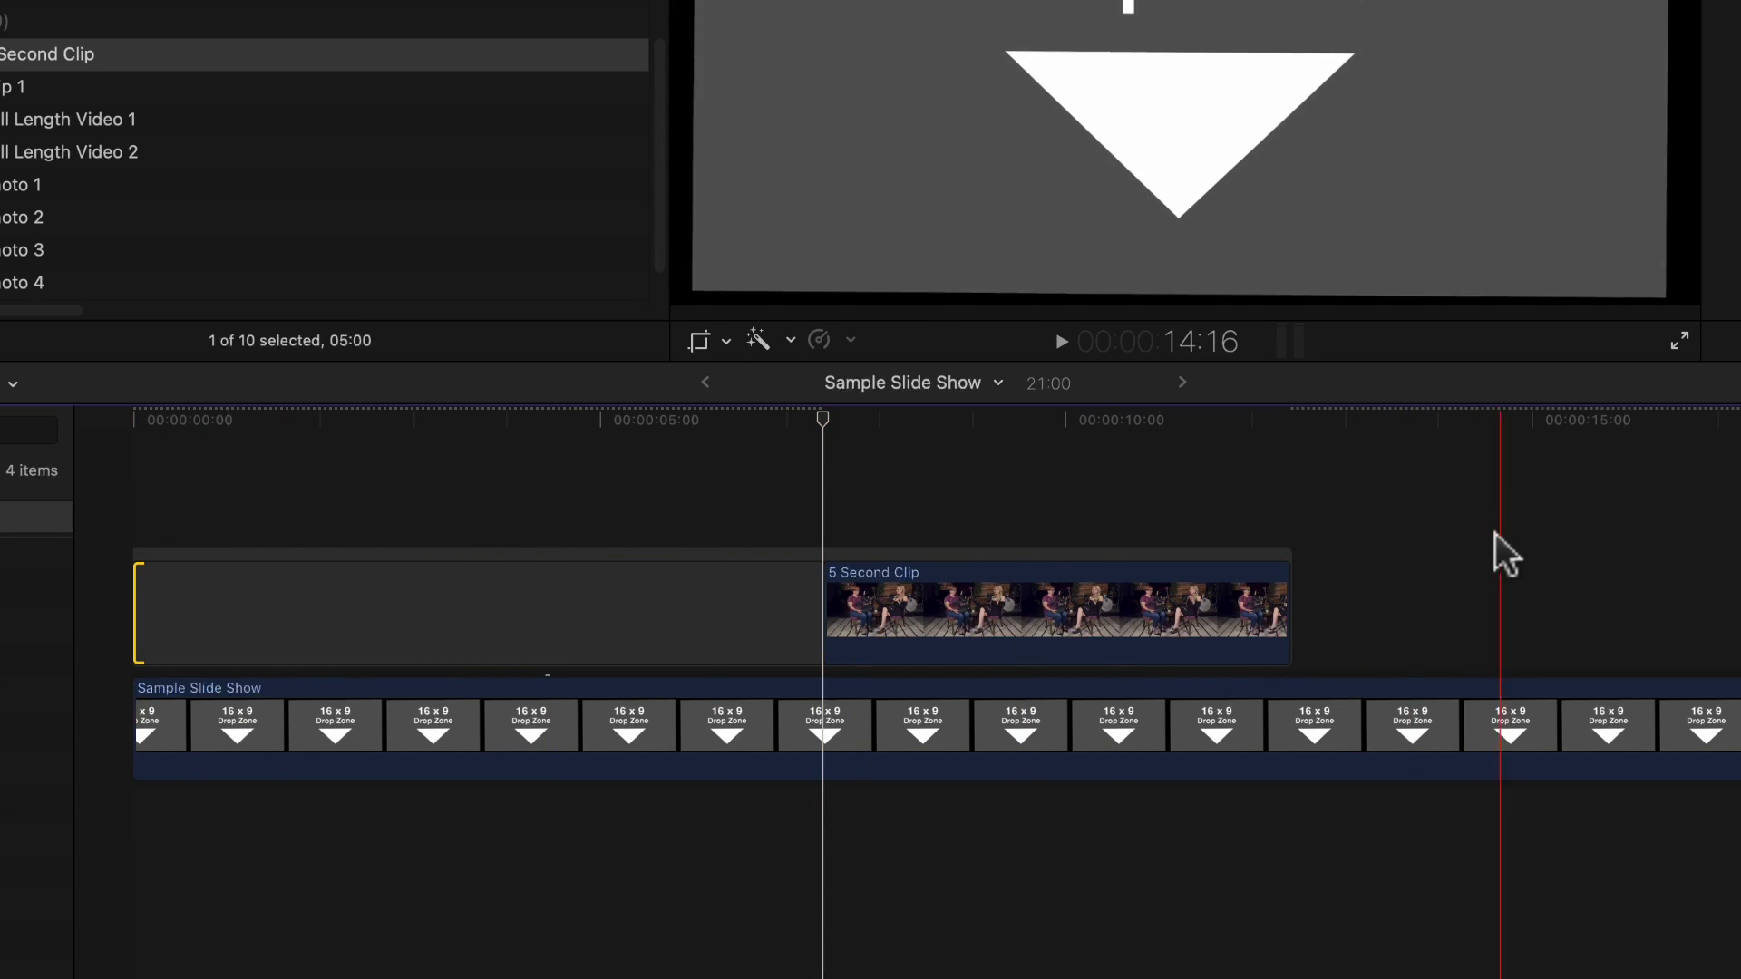
- Combine the gap and 5 Second Clip into a compound clip named Clip 2 and delete it from the timeline
click(1270, 612)
super+click(692, 610)
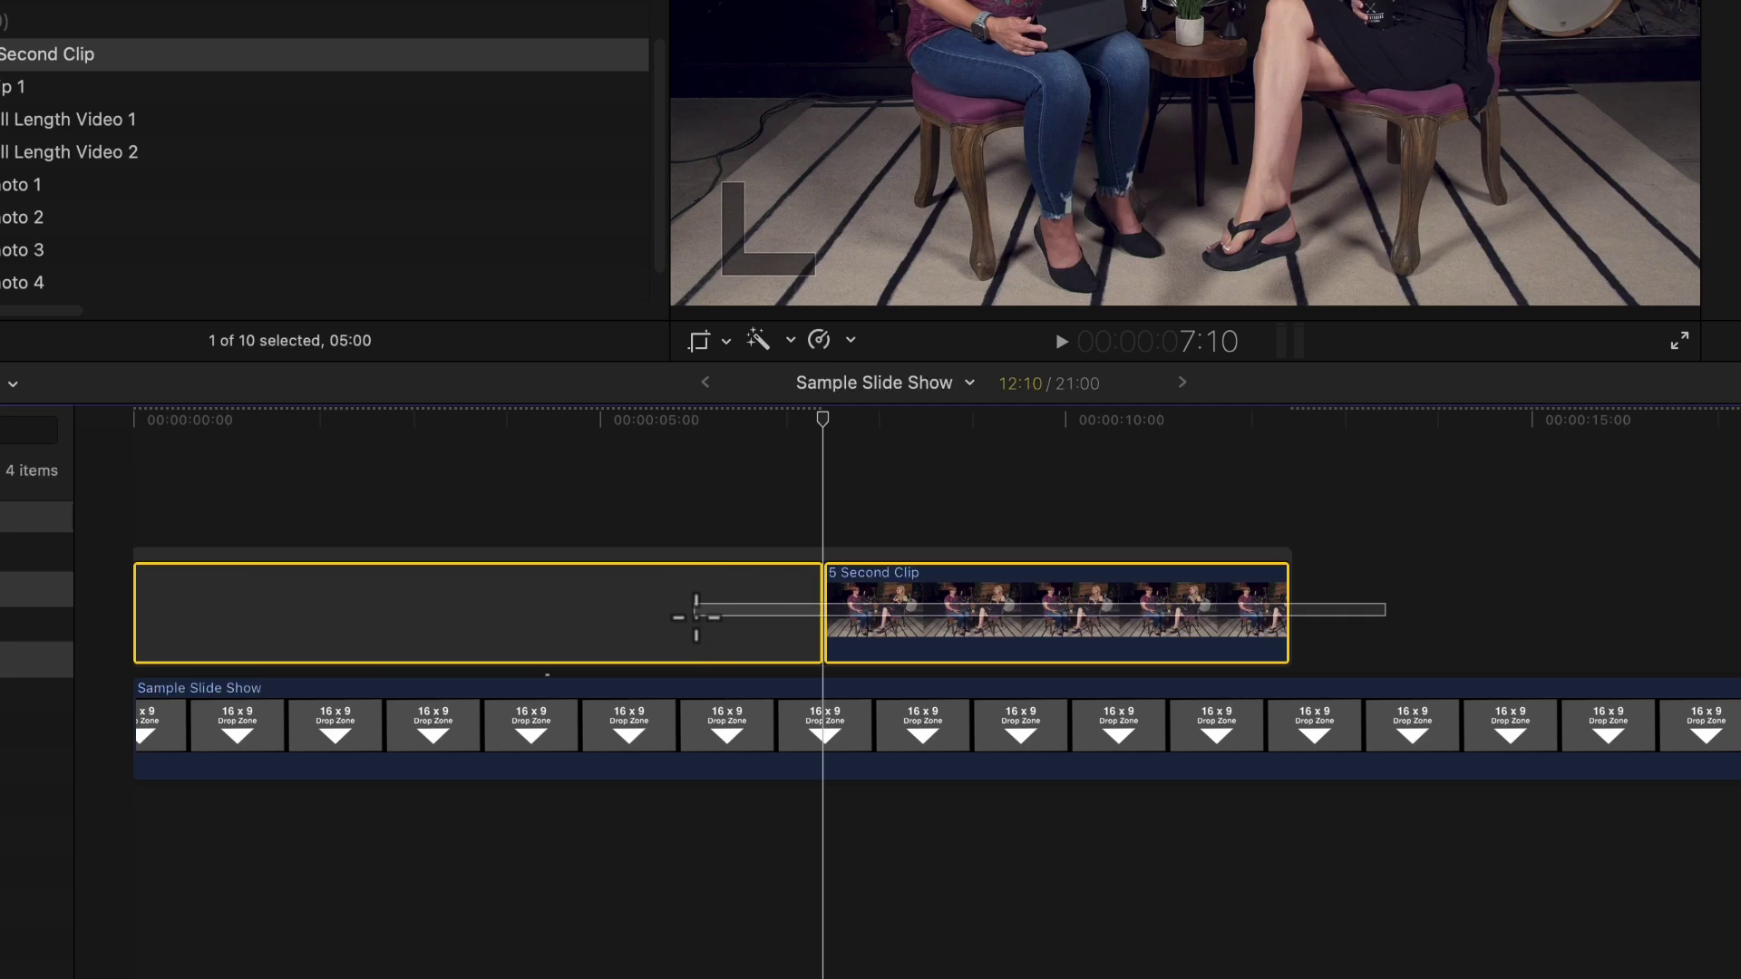
key(alt+g)
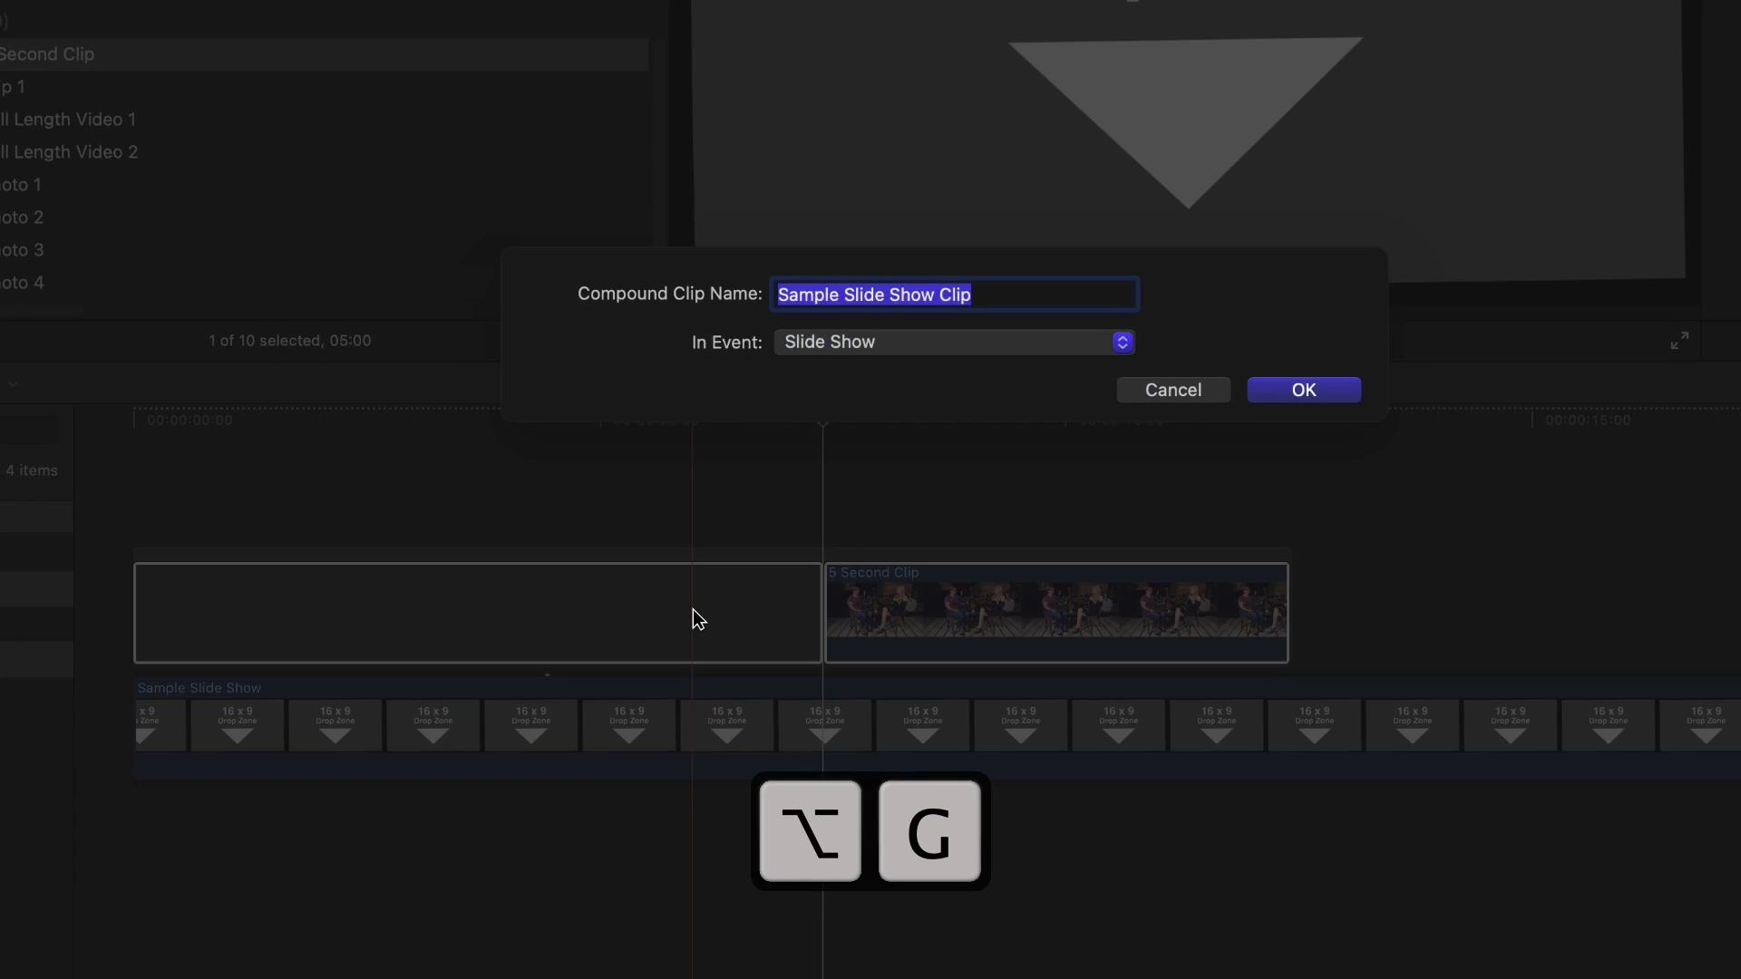
text(Clip 2)
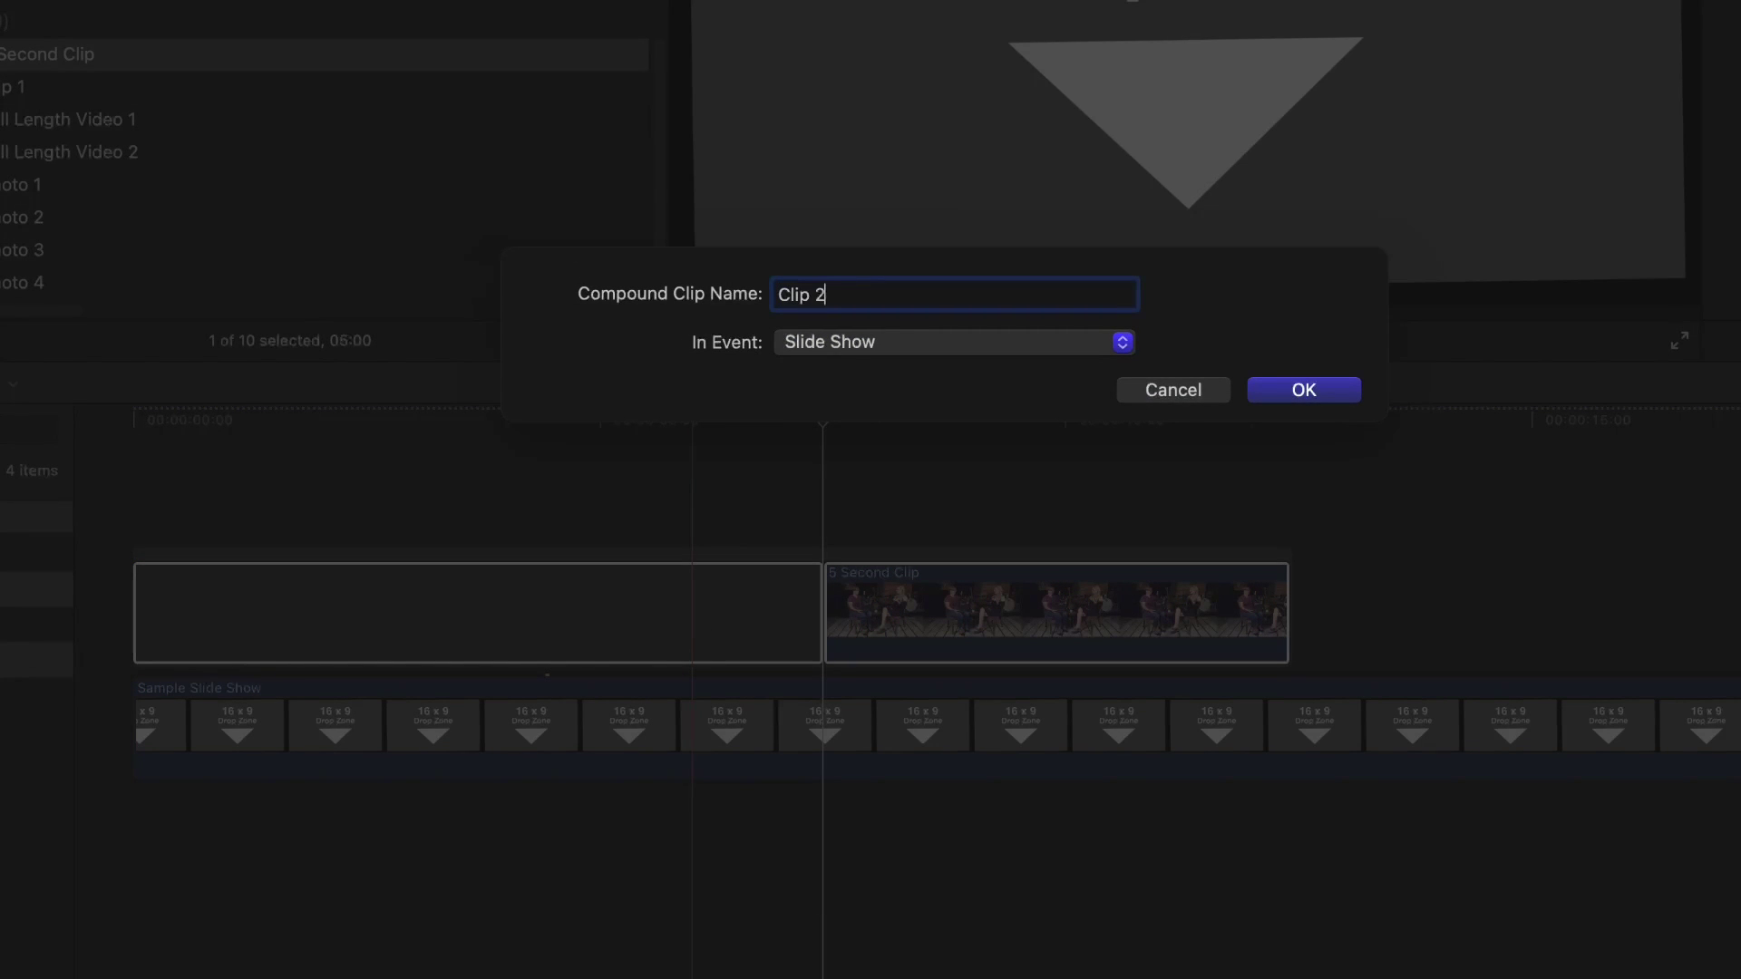
key(Return)
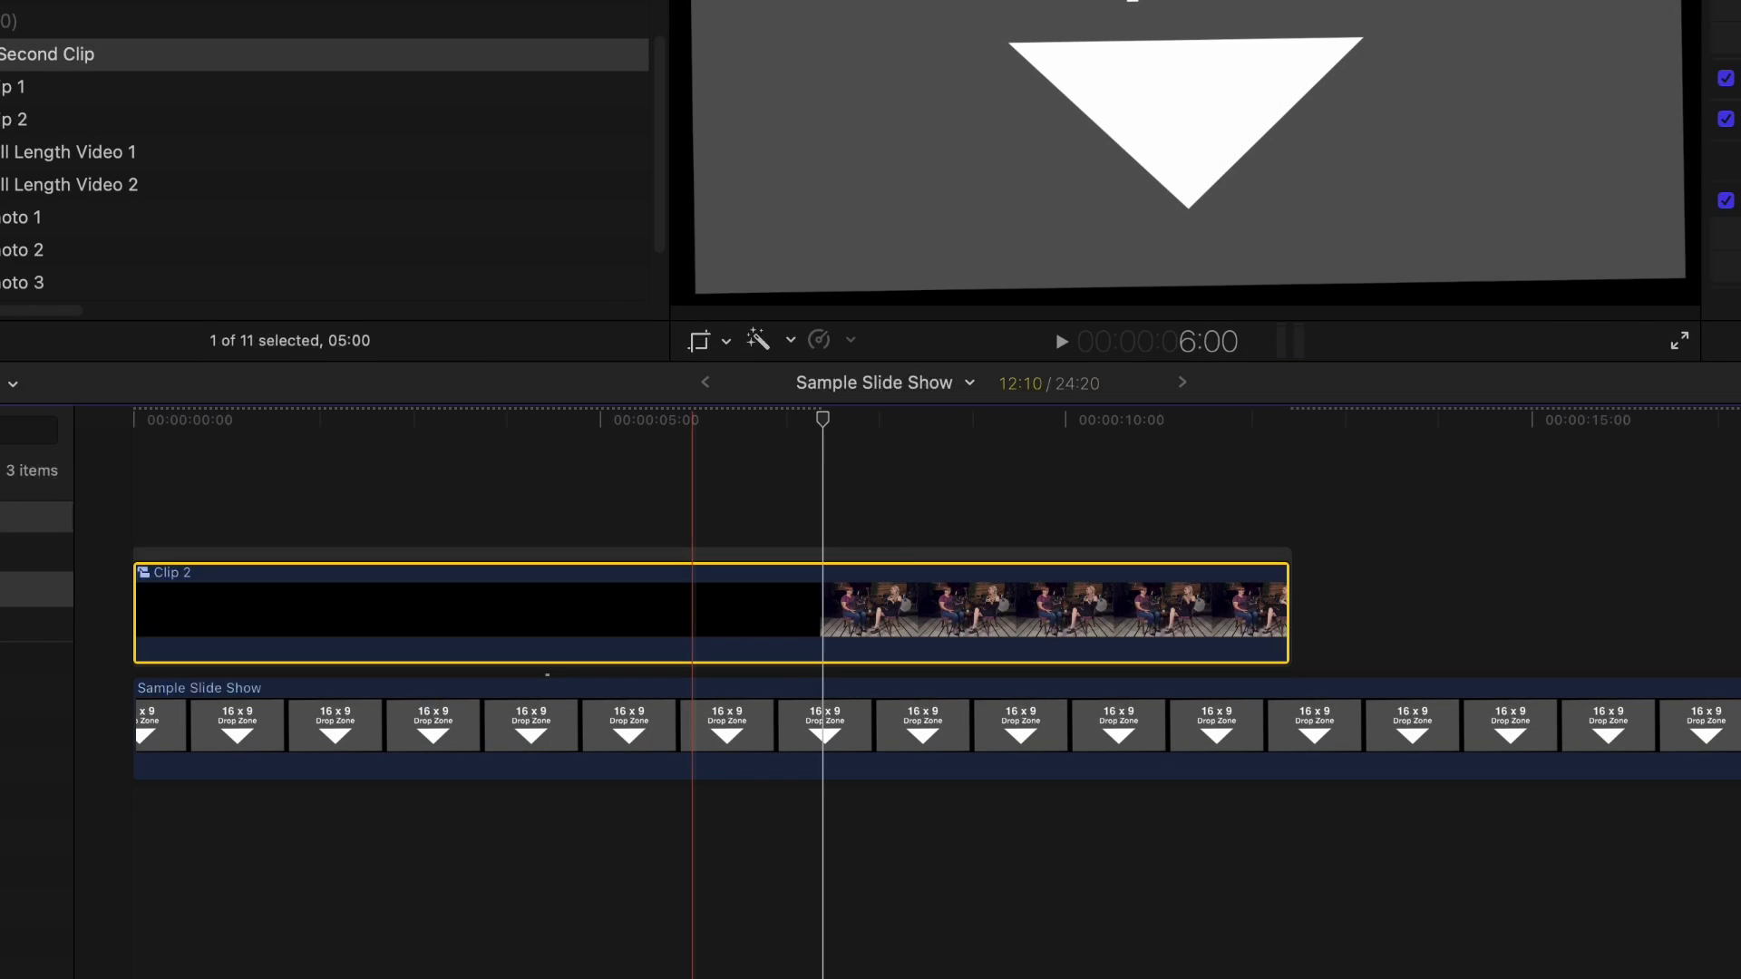
click(725, 551)
key(BackSpace)
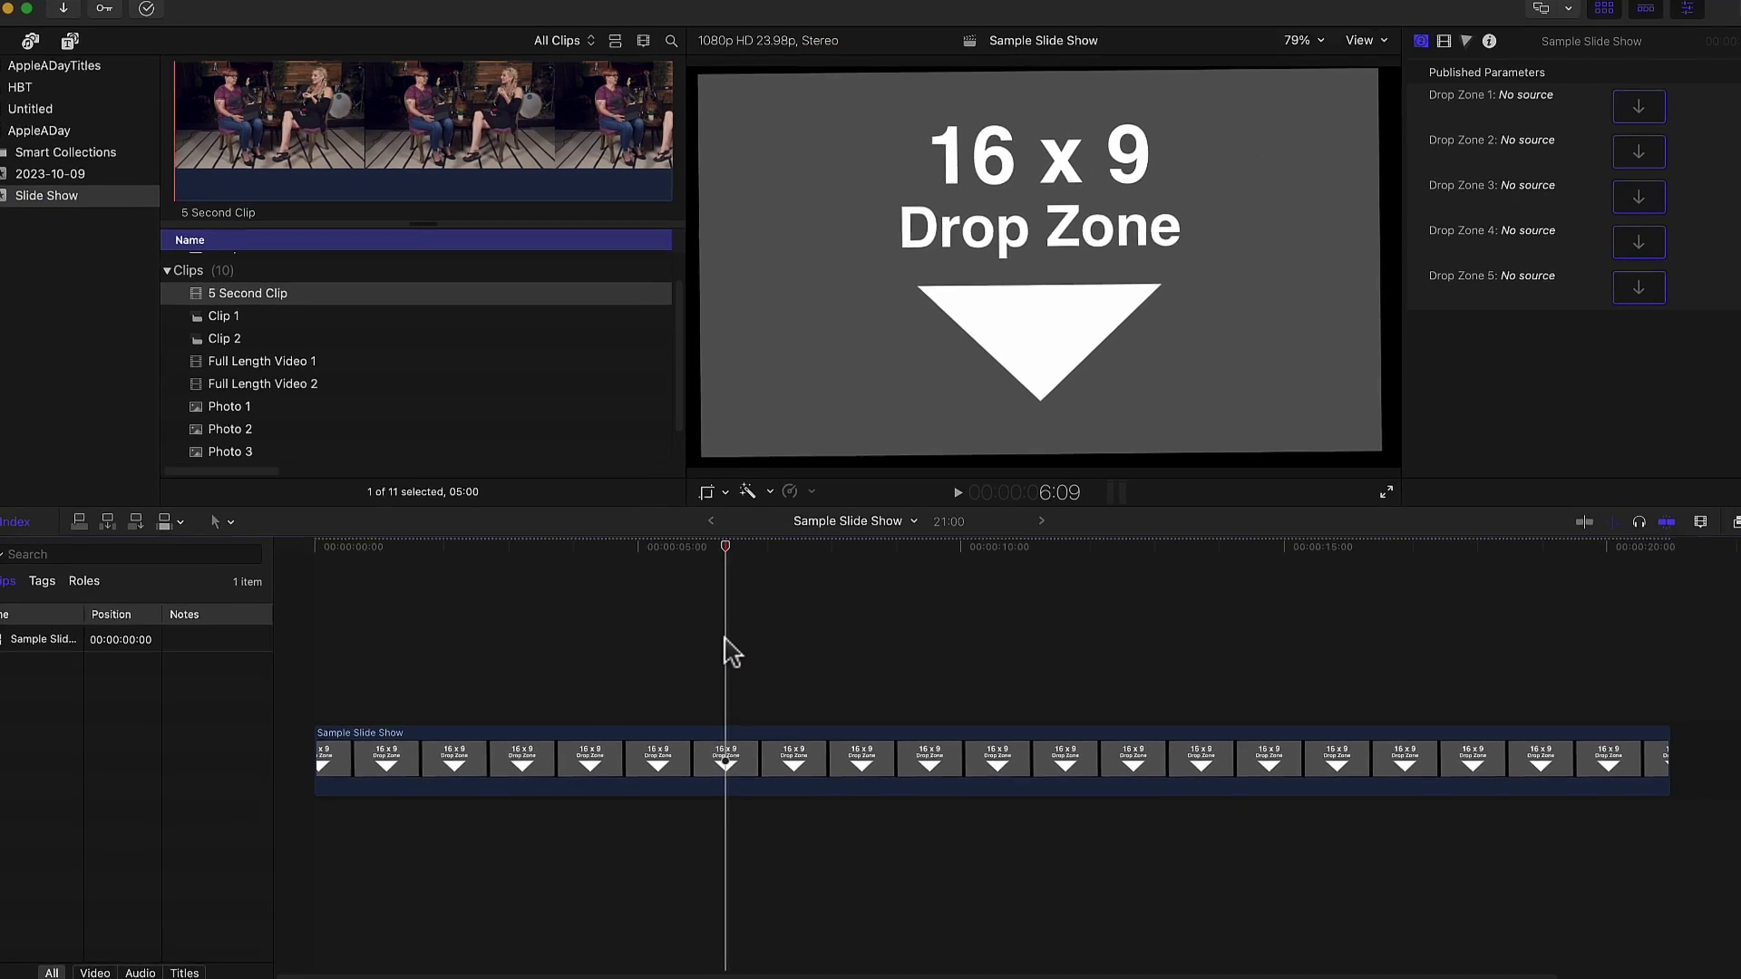
- Set Clip 2 as the source of Drop Zone 3 and preview the slide show from about 6:09
drag(241, 356, 1604, 221)
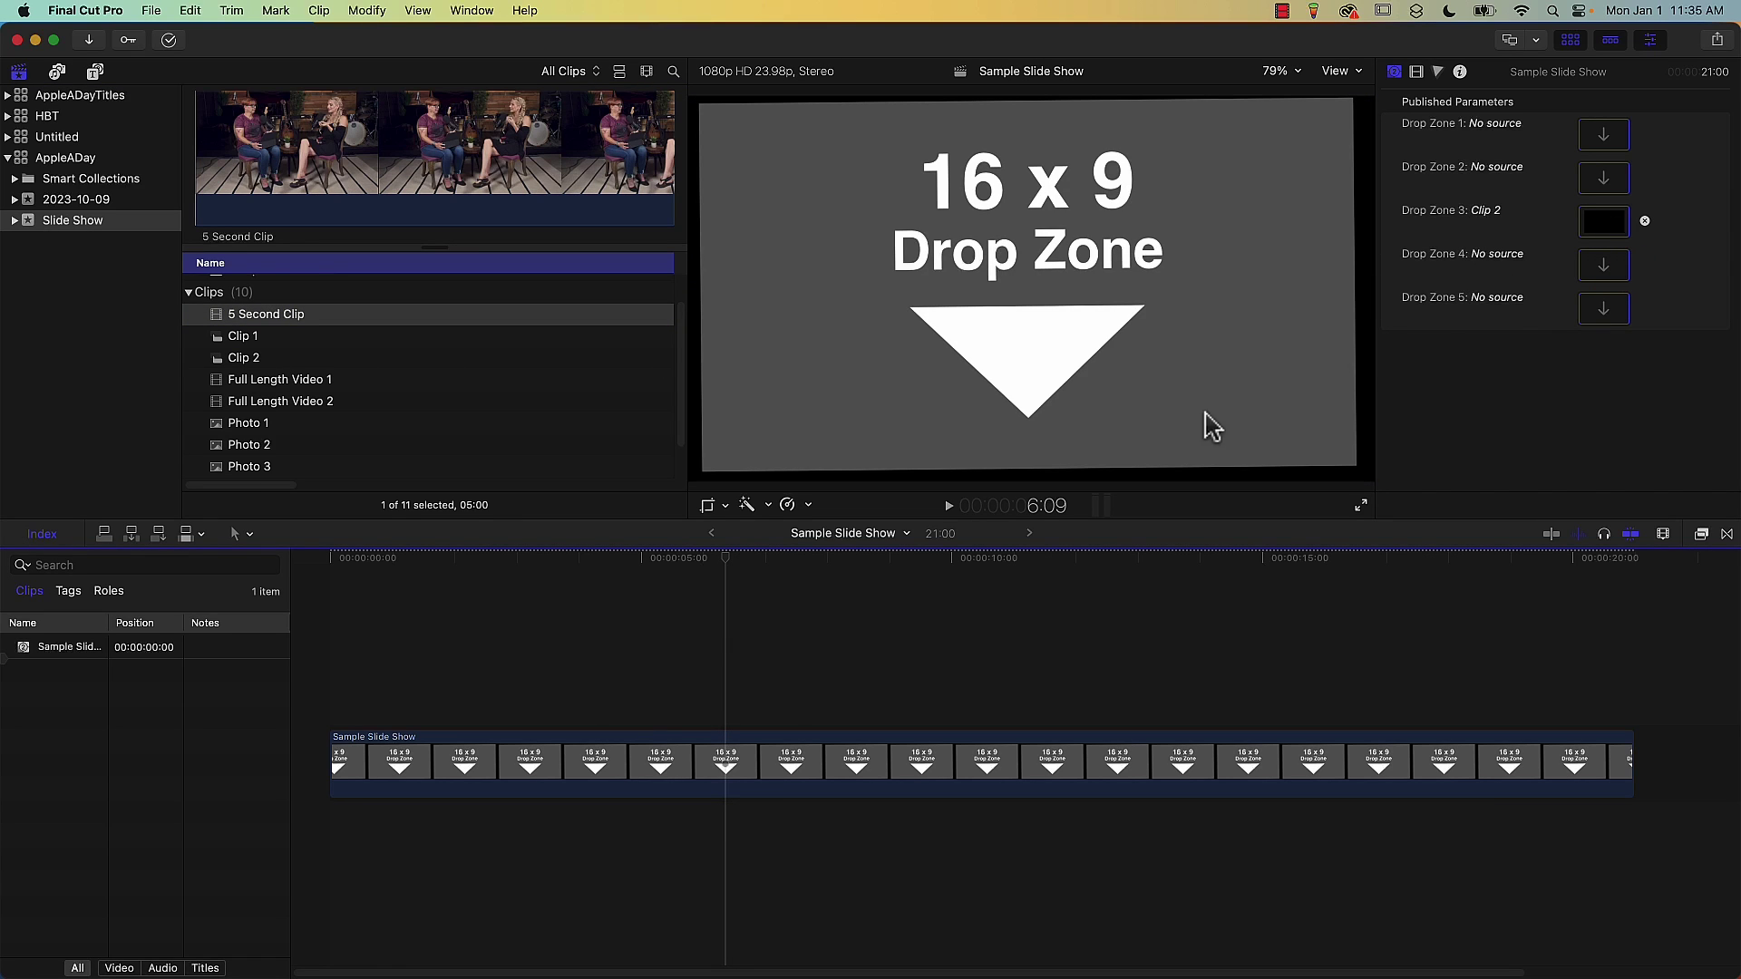
click(719, 557)
key(space)
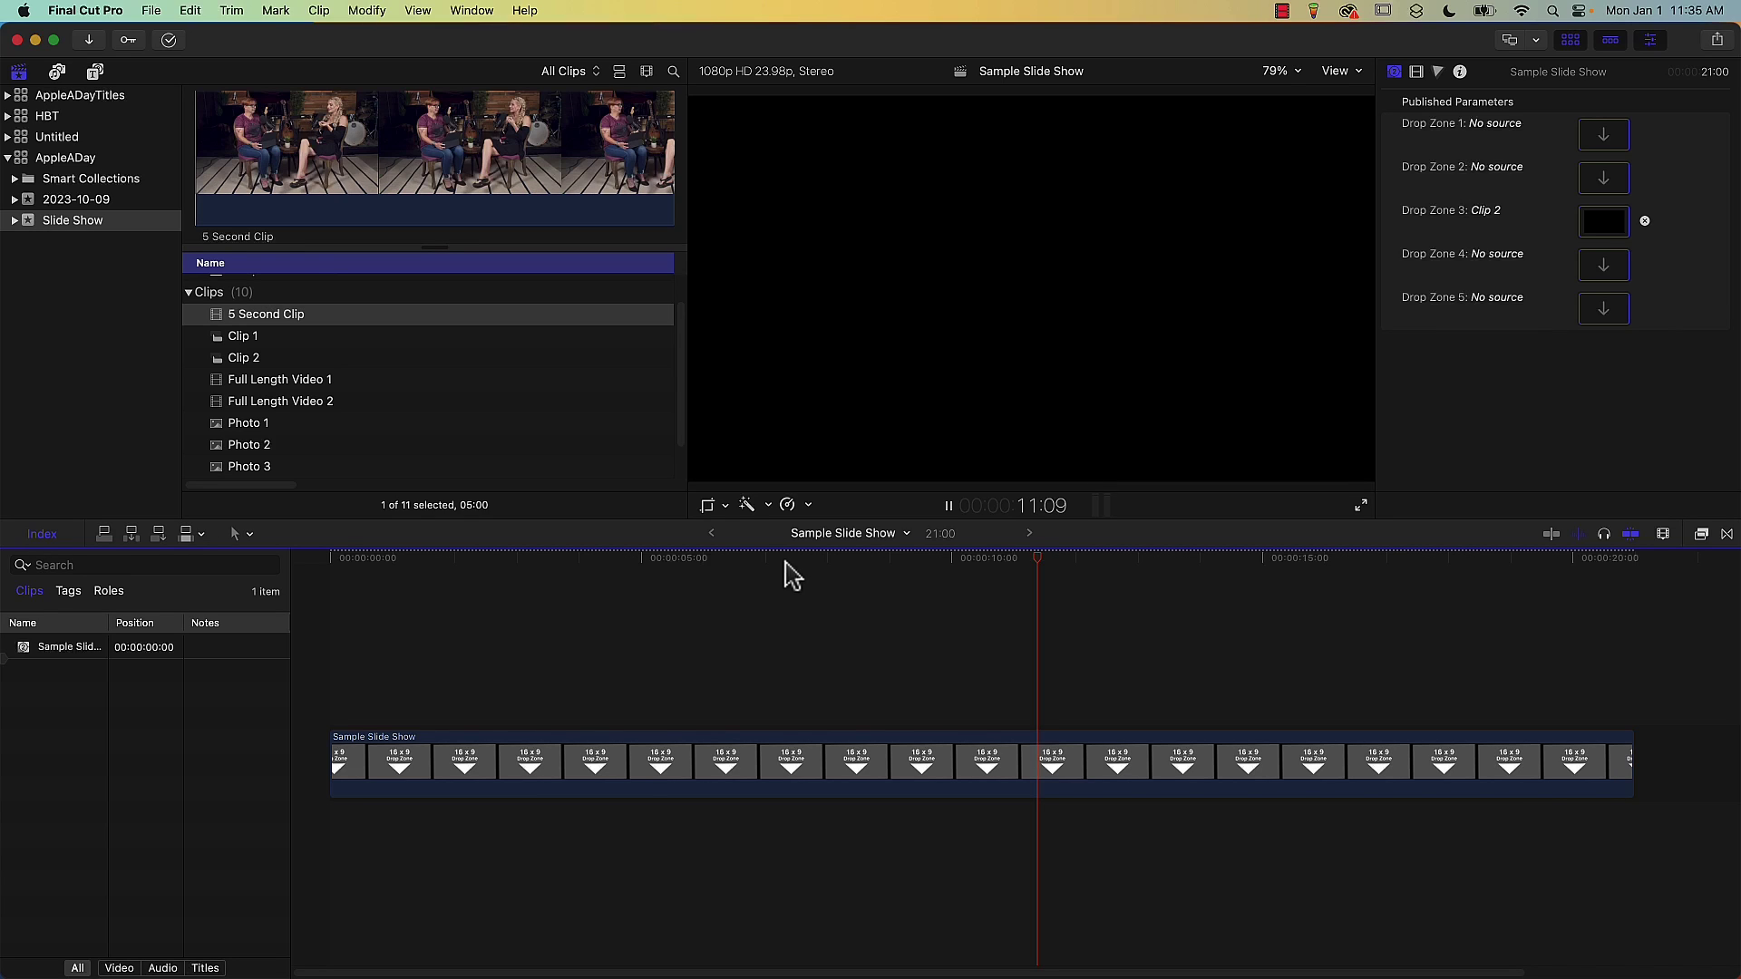
- Connect the marked range of Full Length Video 1 above the slide show, starting at 11:14
click(1052, 558)
drag(1052, 559, 1050, 562)
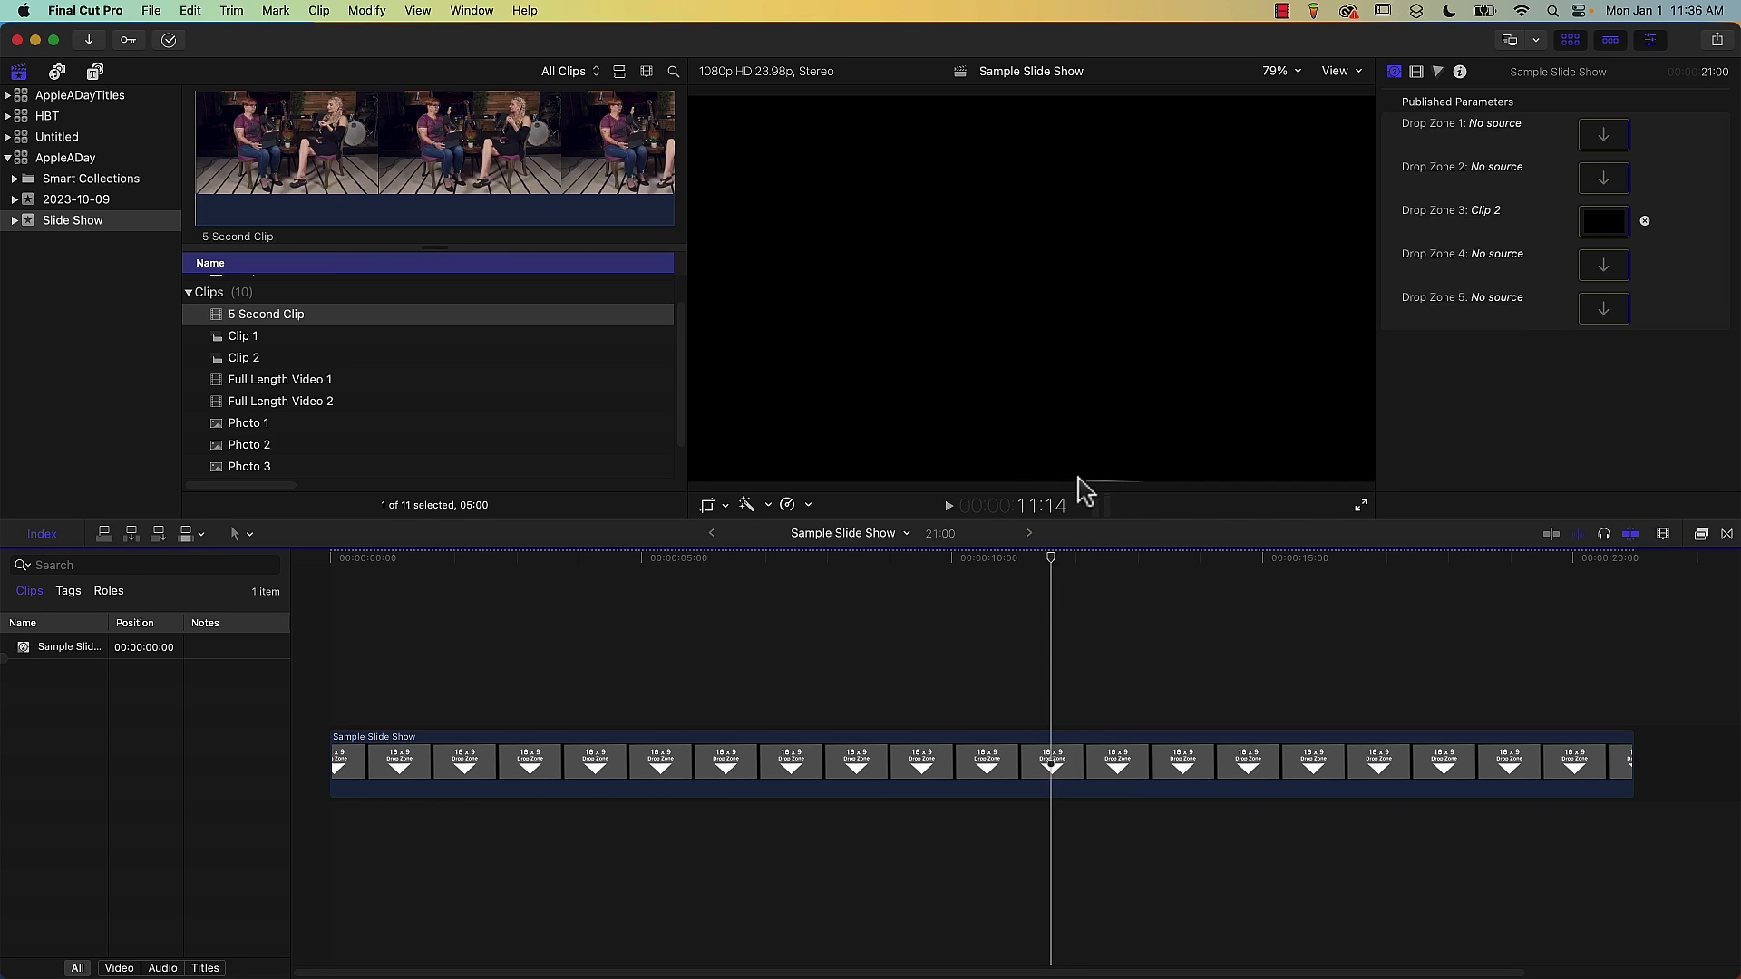
click(302, 385)
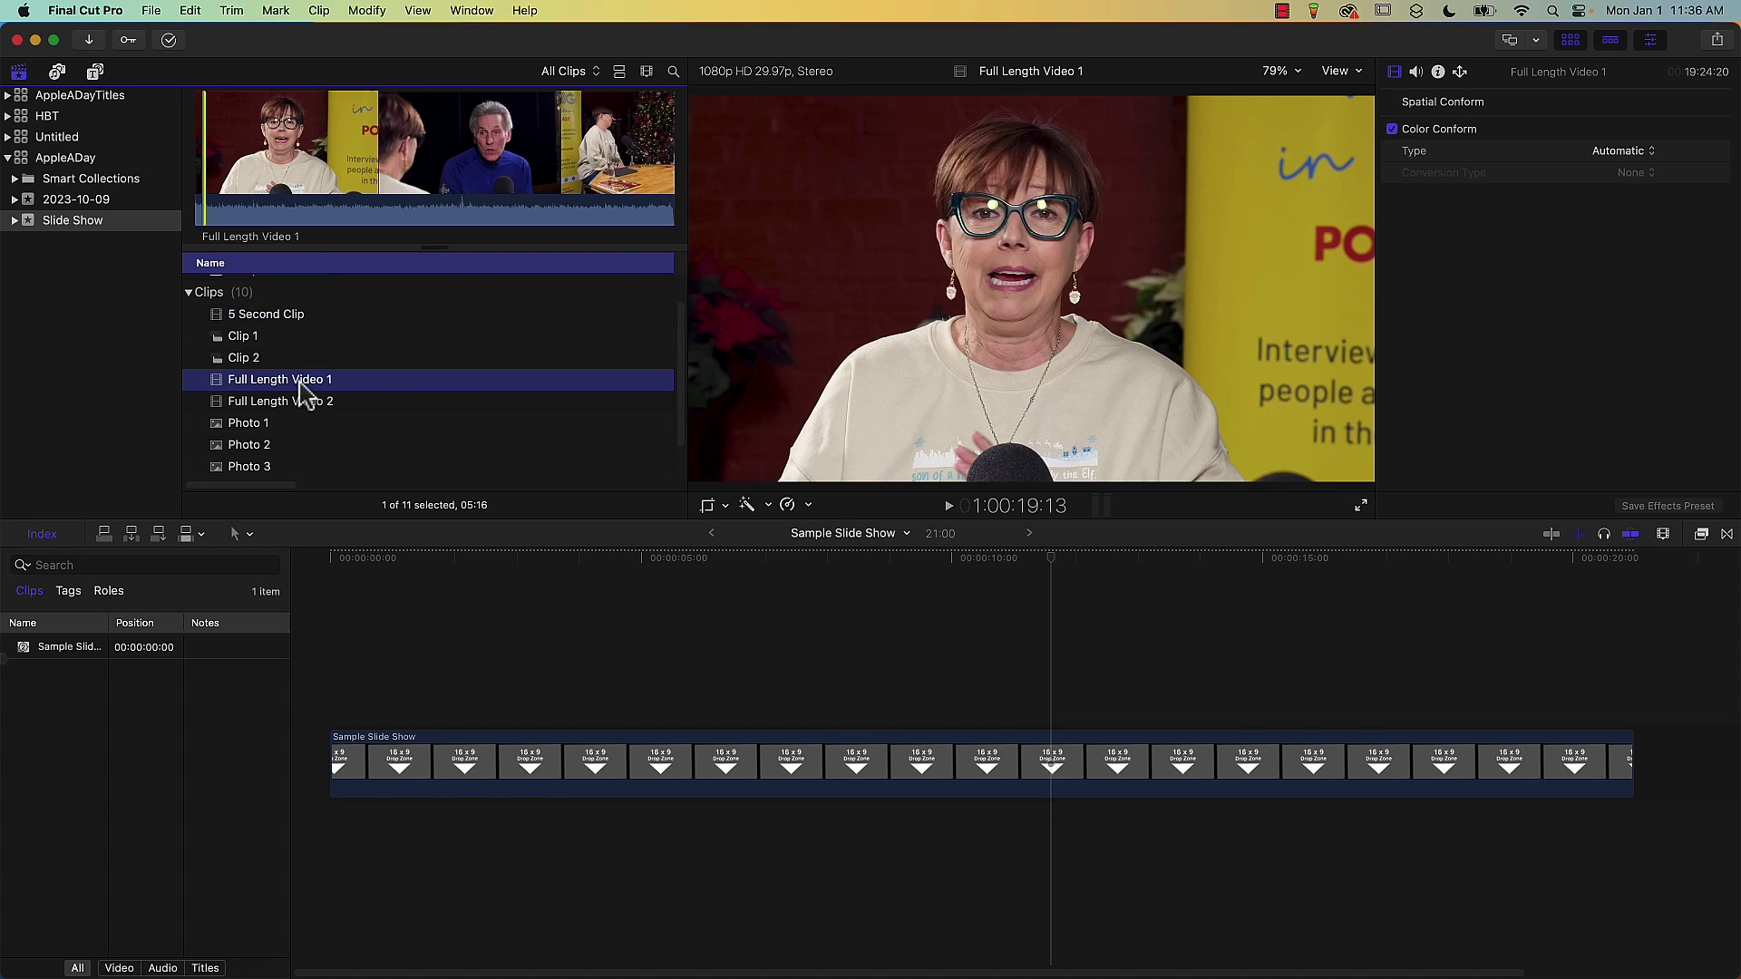
key(q)
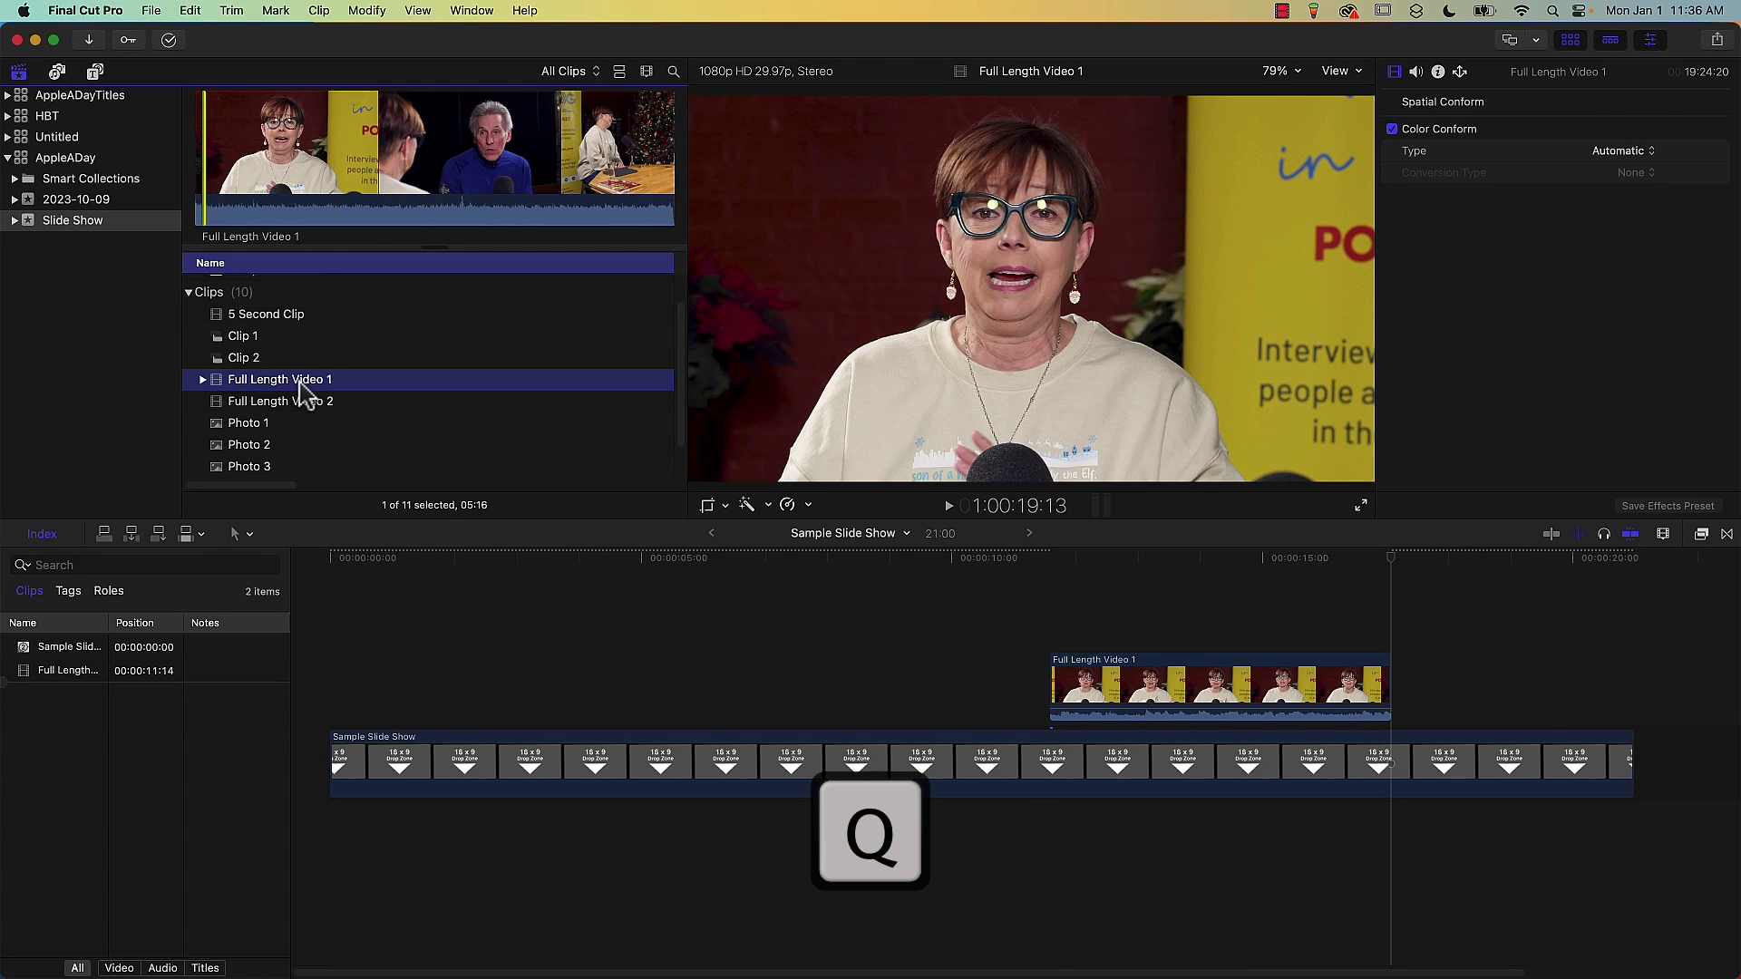
- Extend the start of Full Length Video 1 back to the slide show's start and make it a compound clip named Clip 3
click(840, 641)
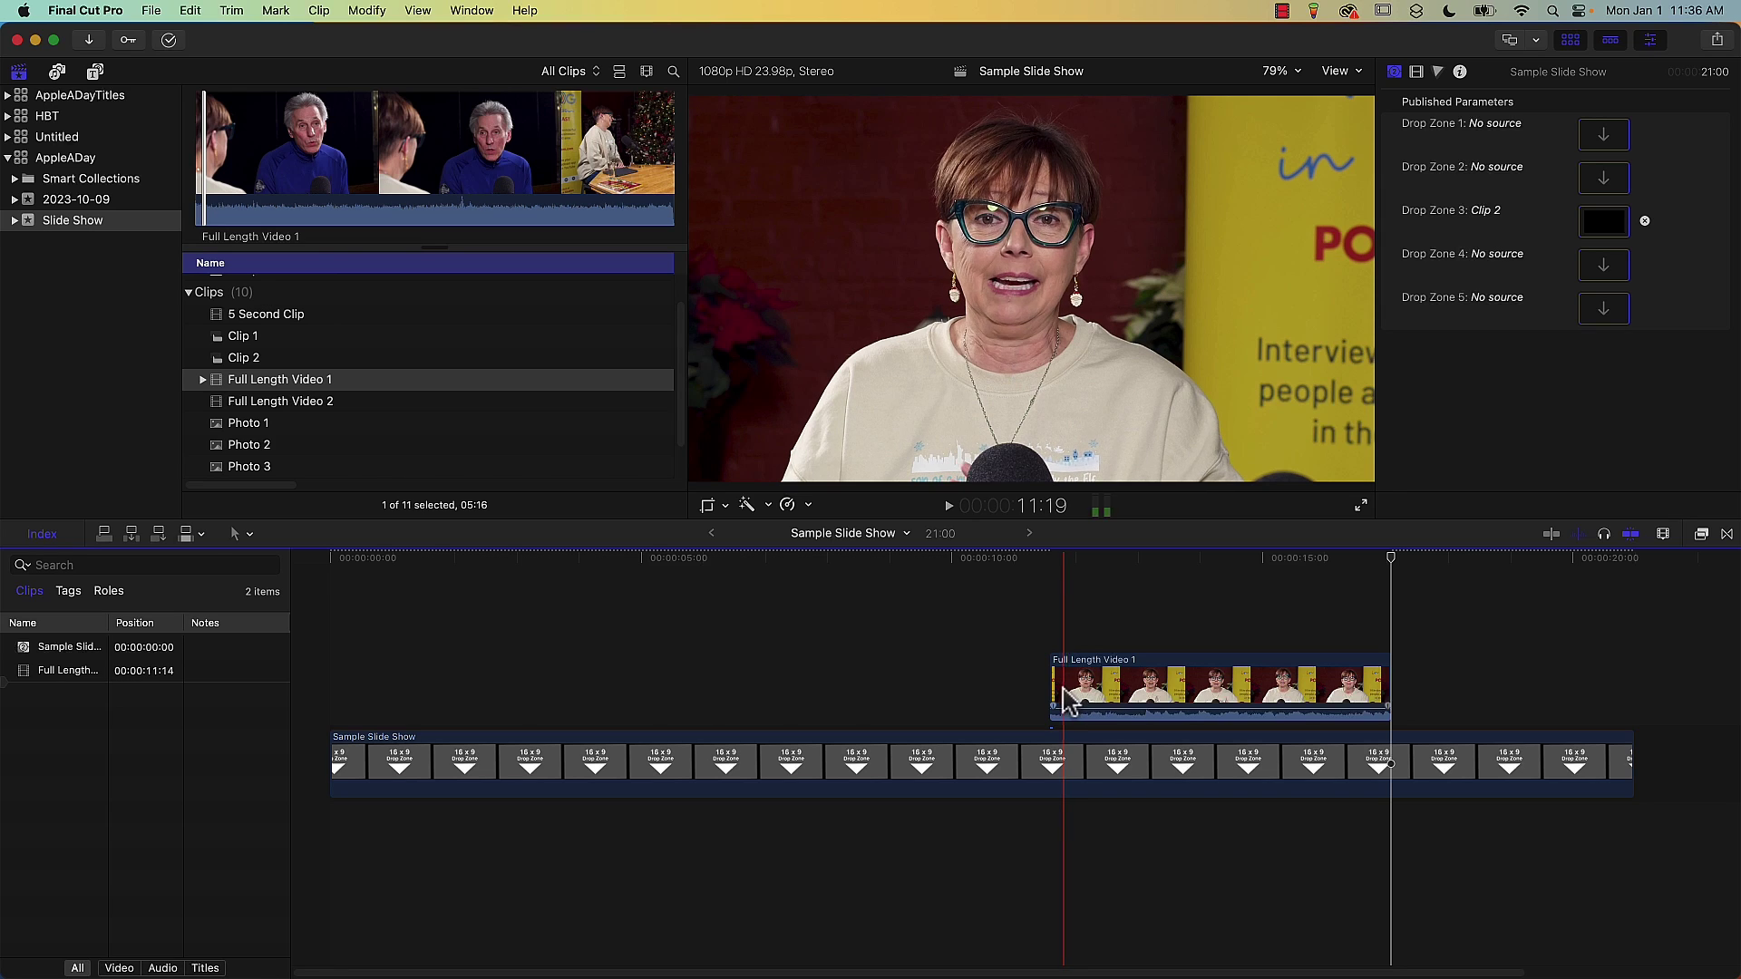
drag(1053, 686, 343, 704)
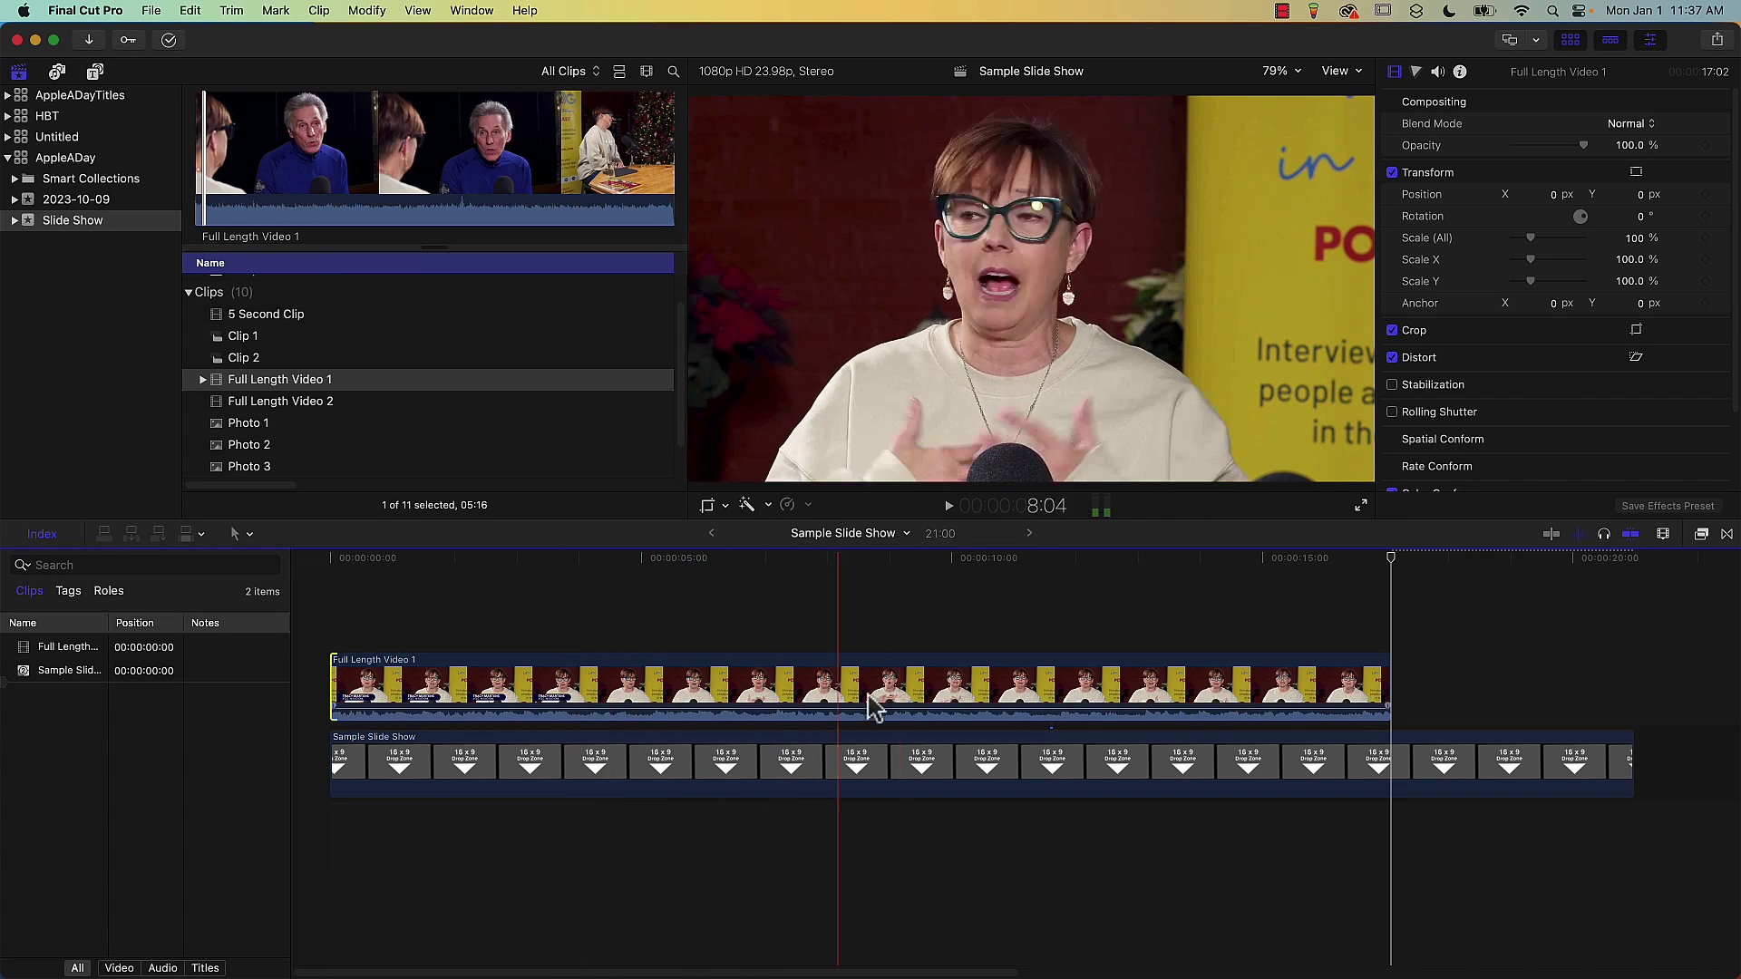
click(983, 696)
key(alt+g)
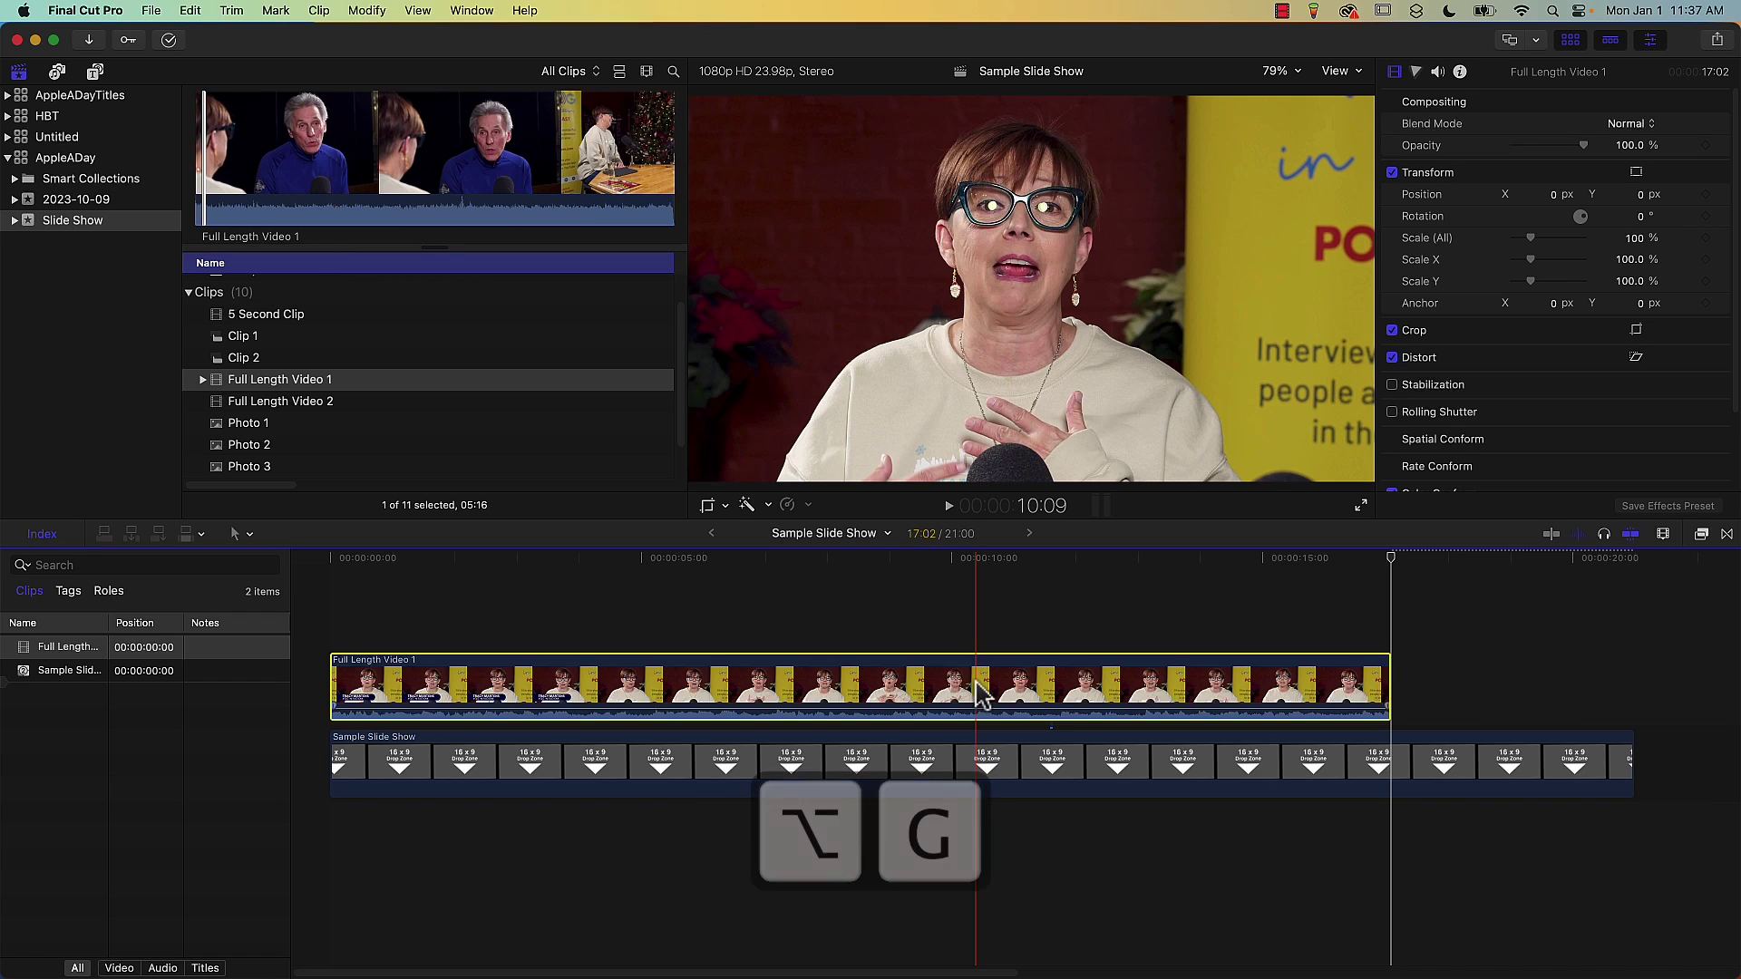
text(Cli)
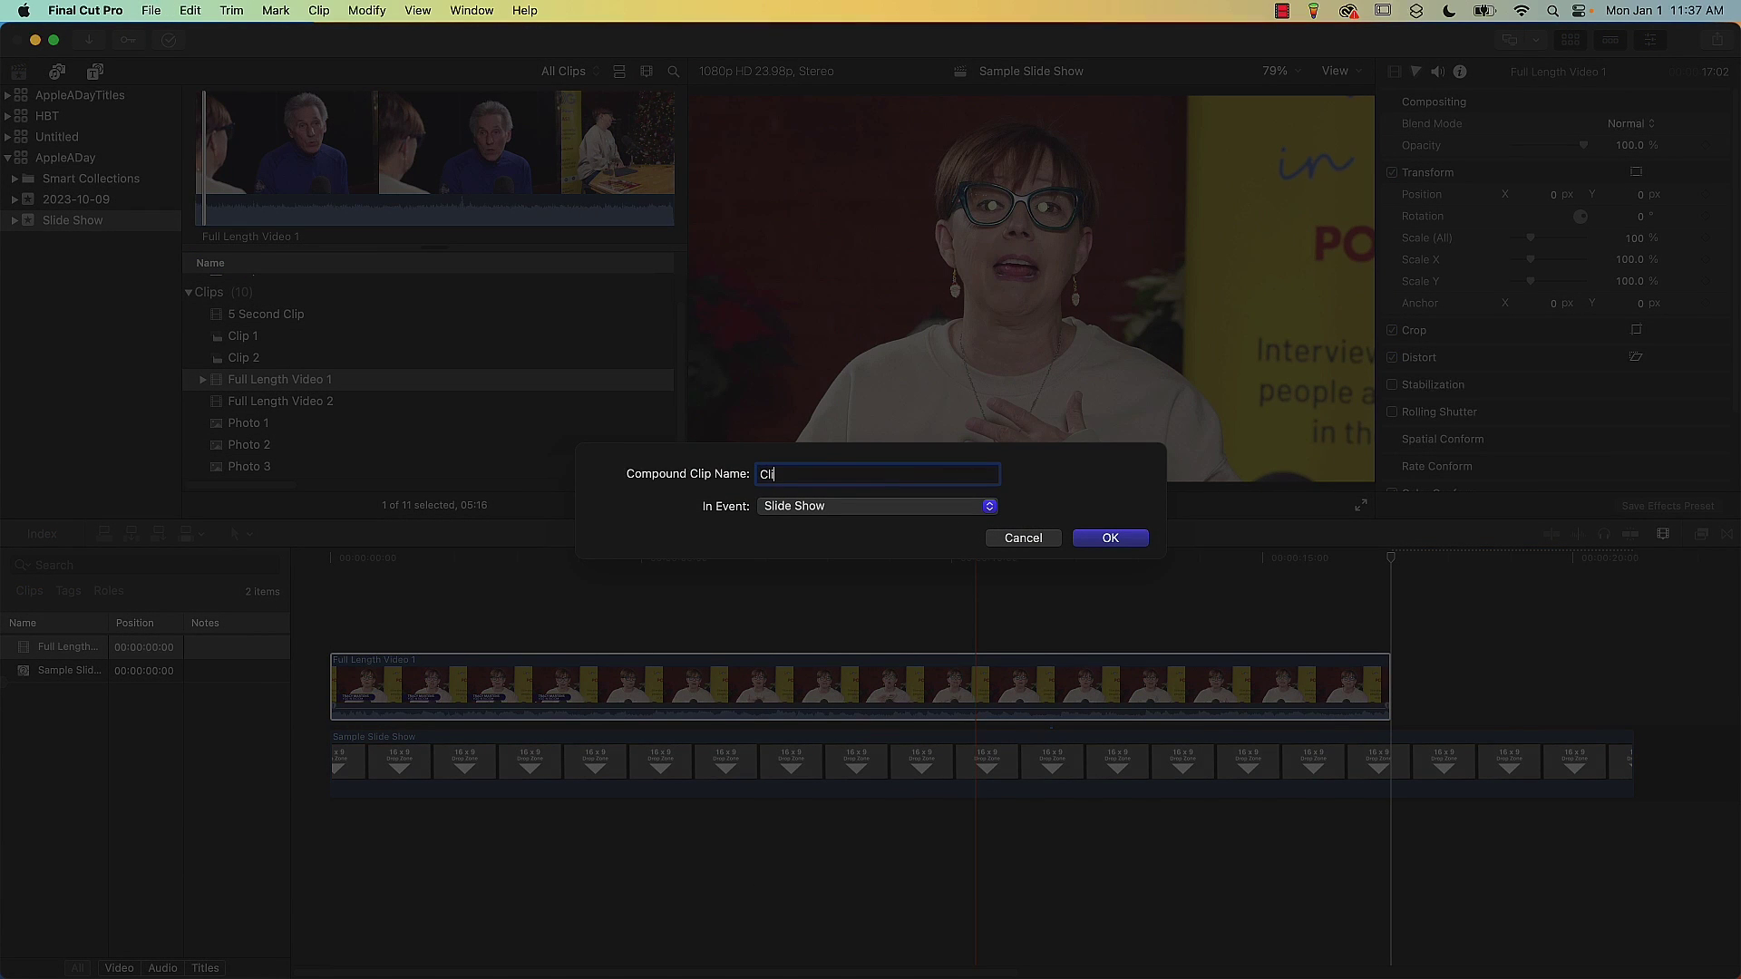
text(p 3)
key(Return)
- Delete Clip 3 from the timeline and select the Sample Slide Show generator
key(BackSpace)
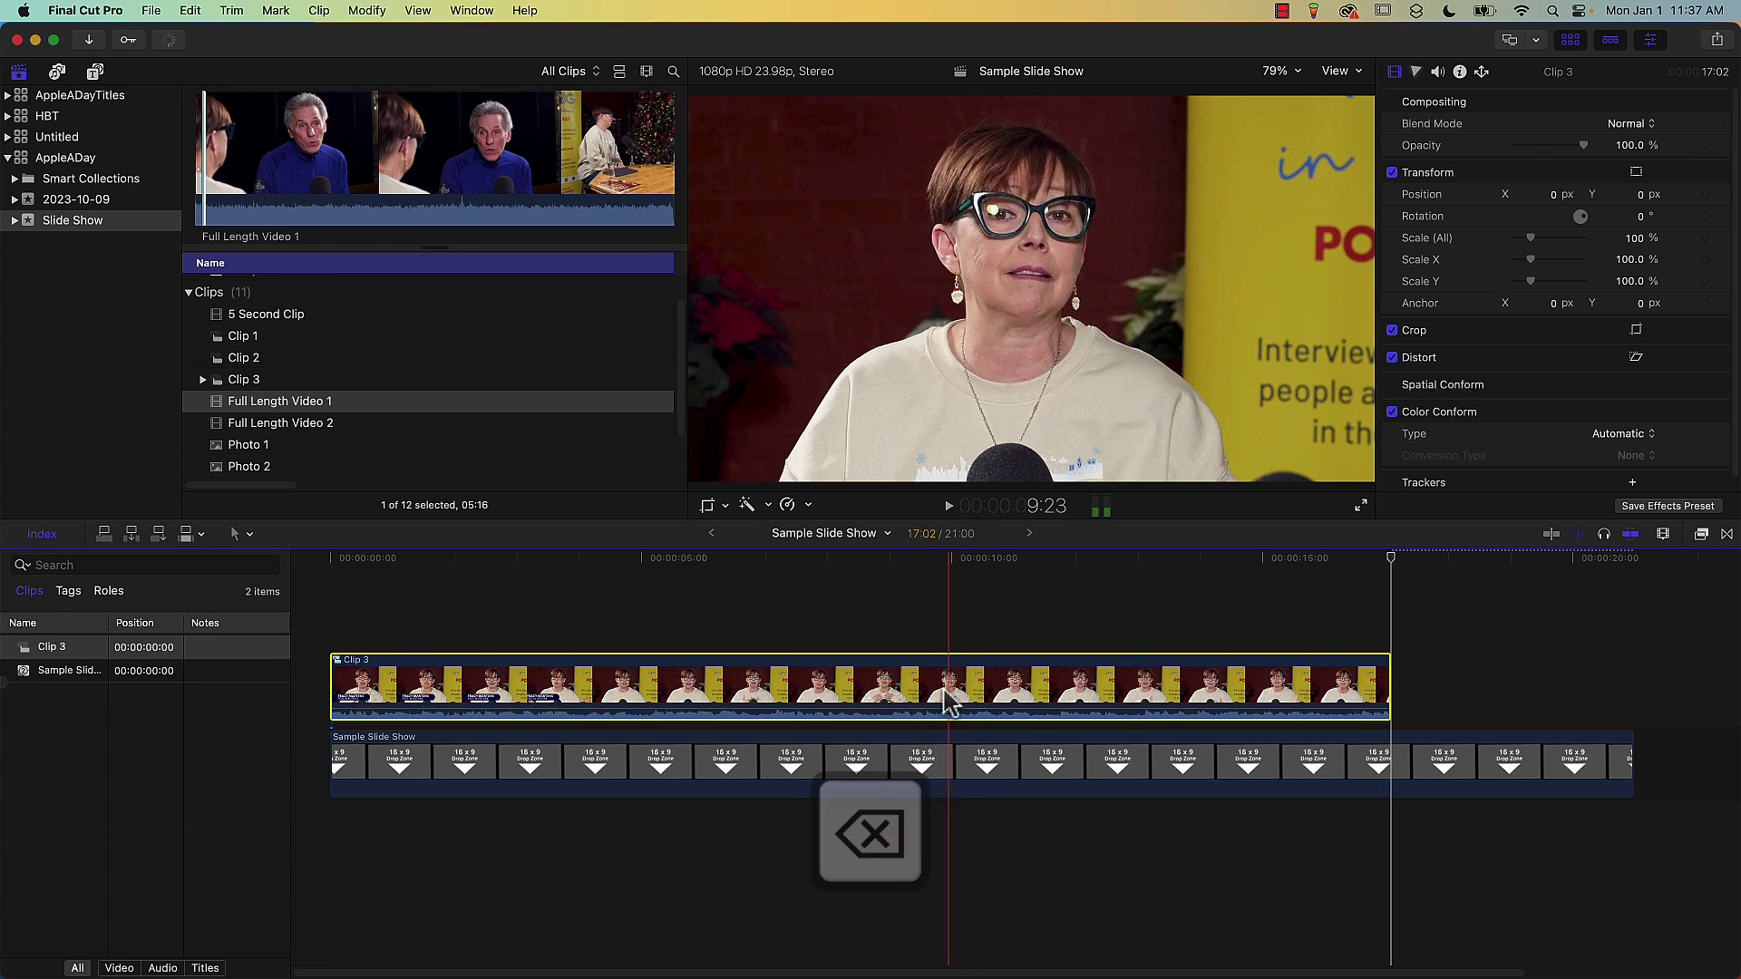
click(939, 680)
click(975, 761)
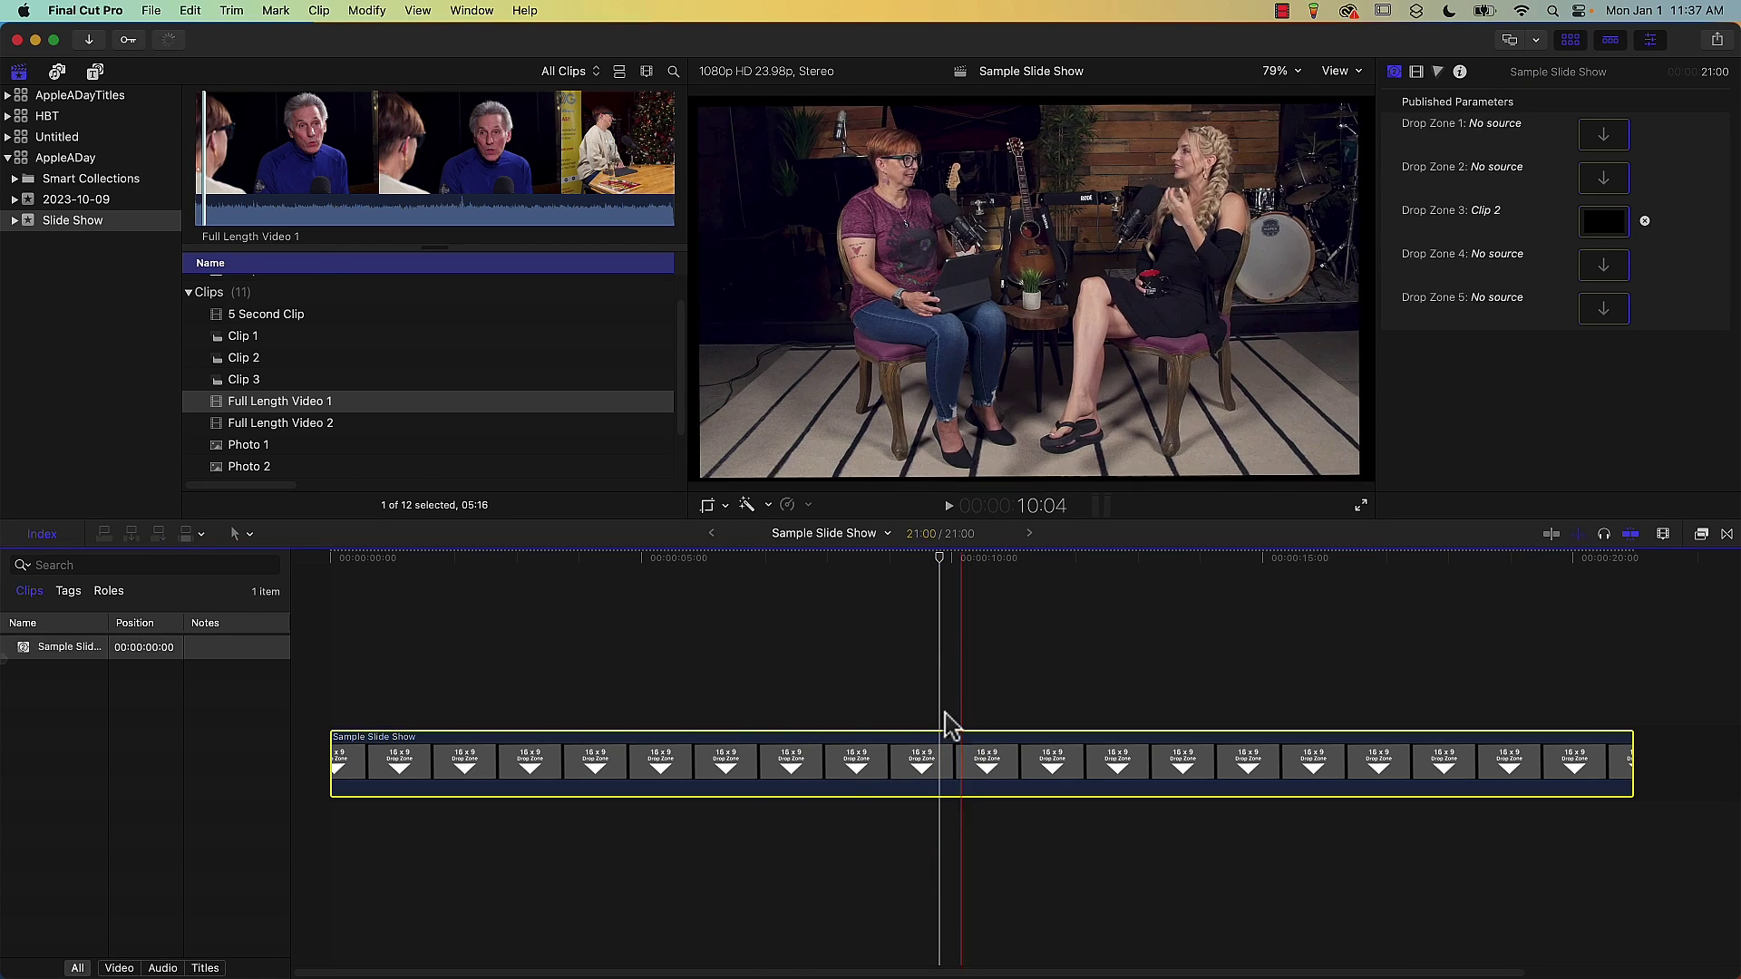
- Set Clip 3 as the source of Drop Zone 4 and preview the slide show from 11:06
drag(243, 385, 1603, 265)
click(1028, 559)
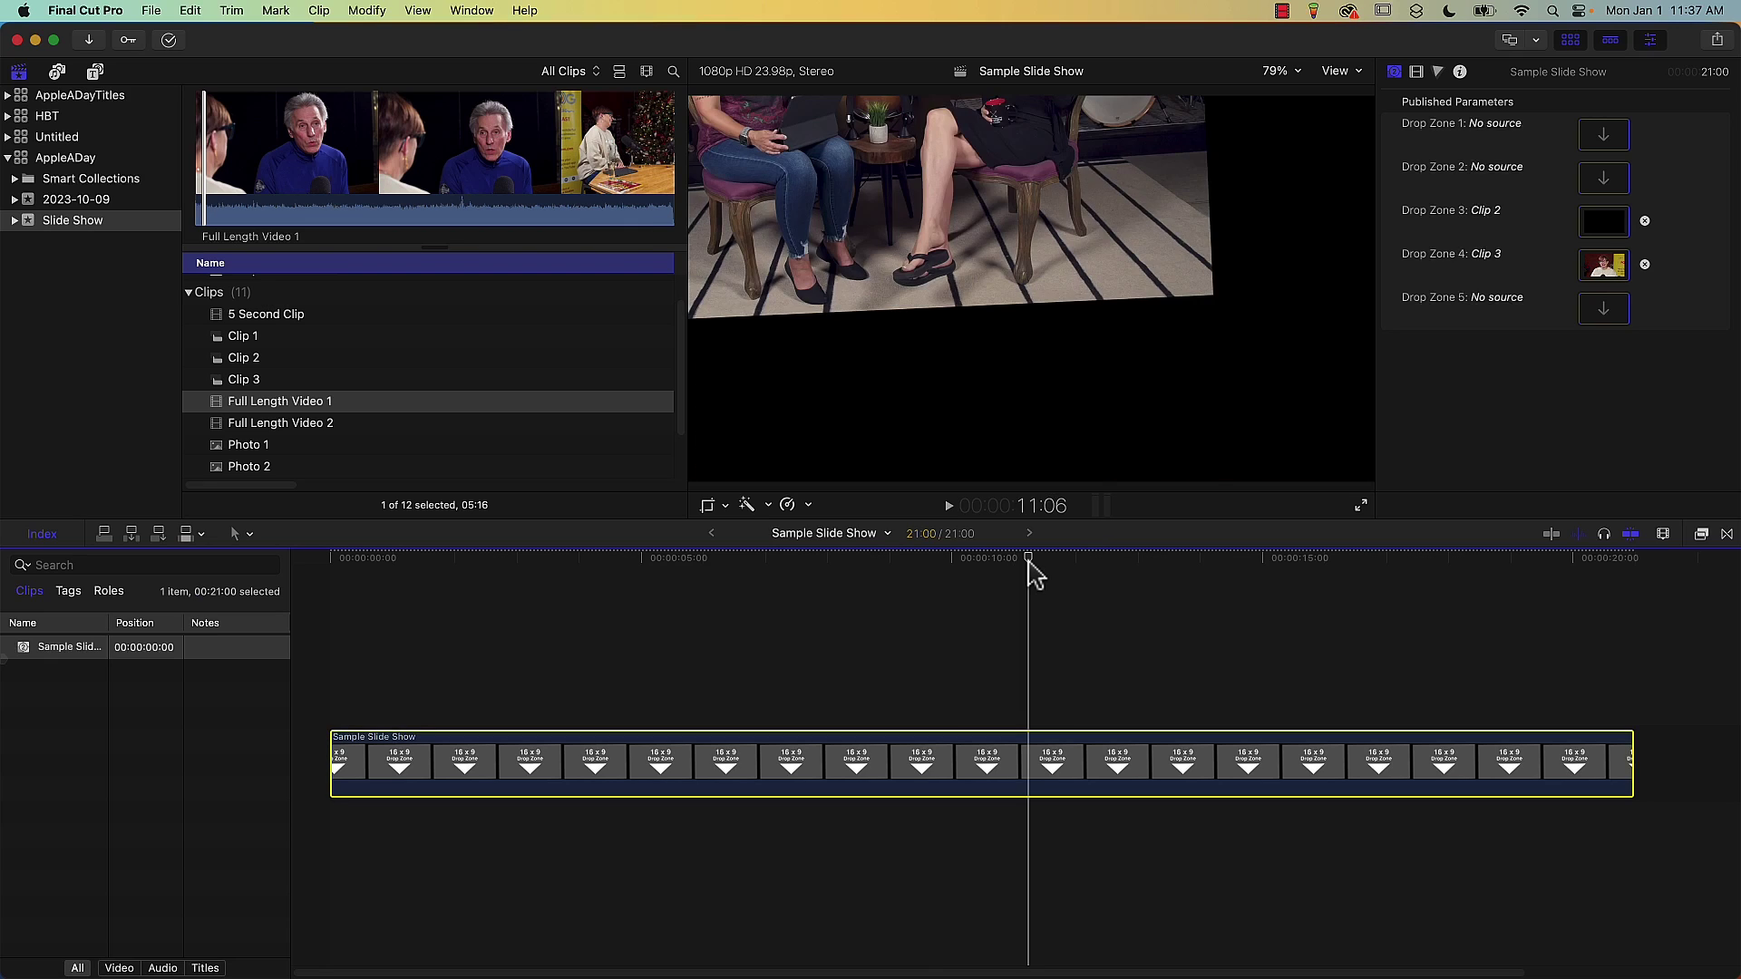
key(space)
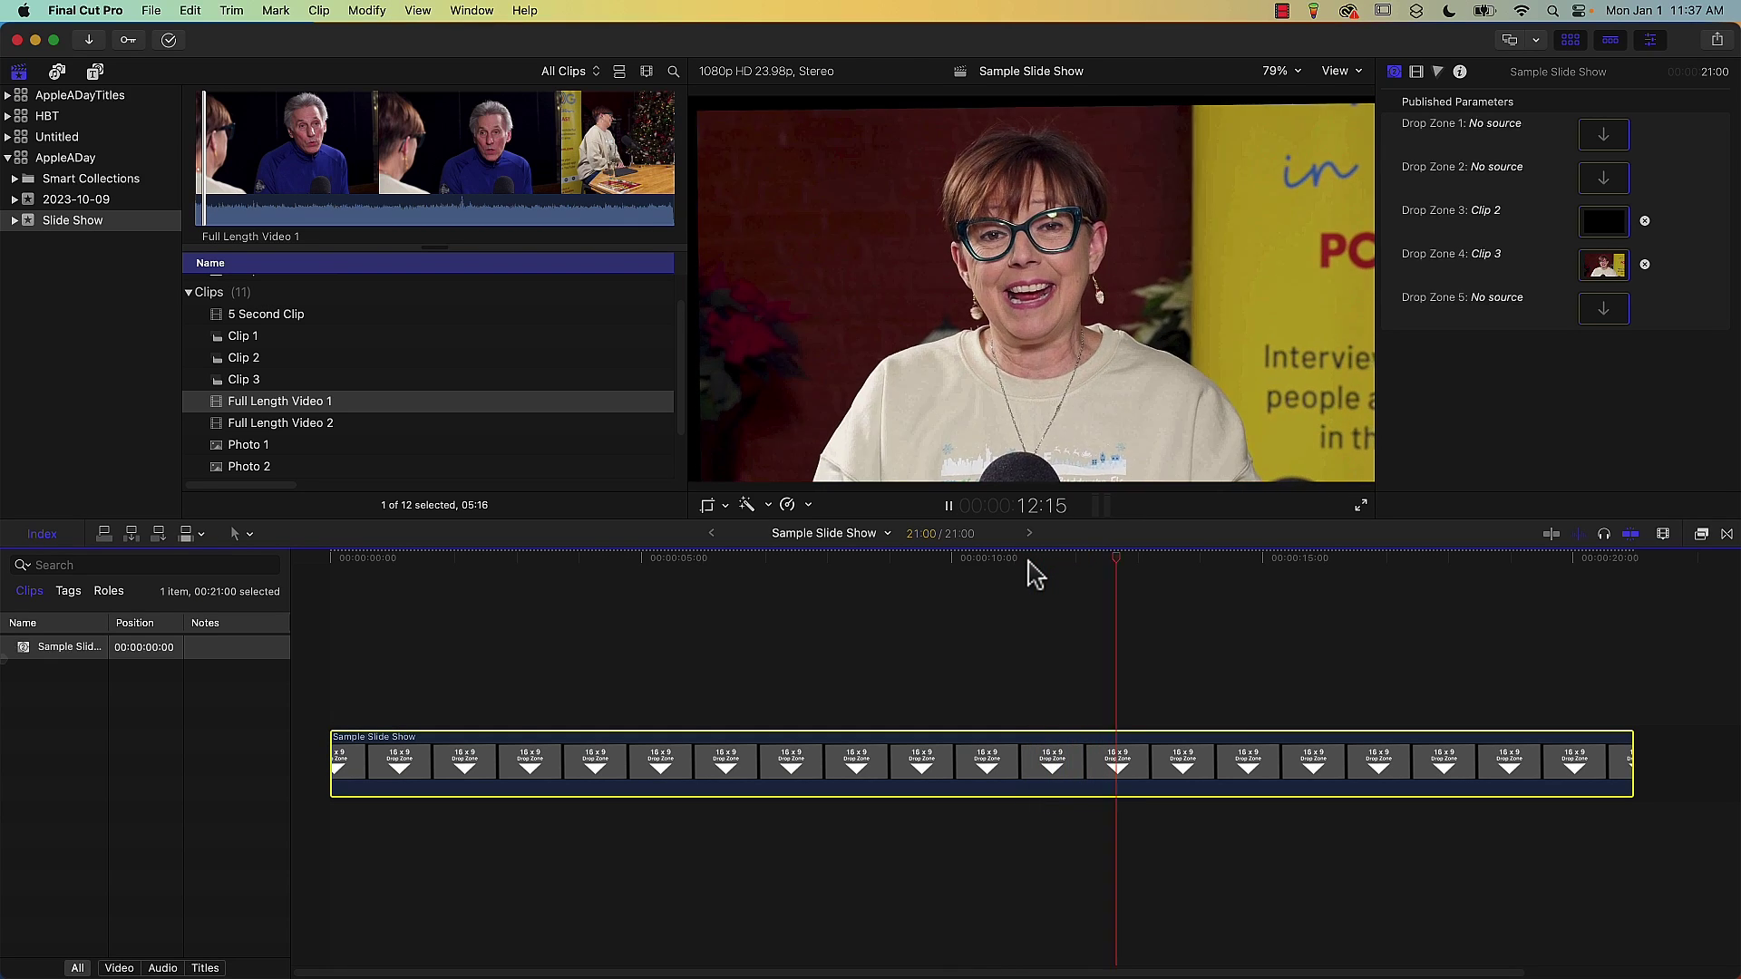
key(space)
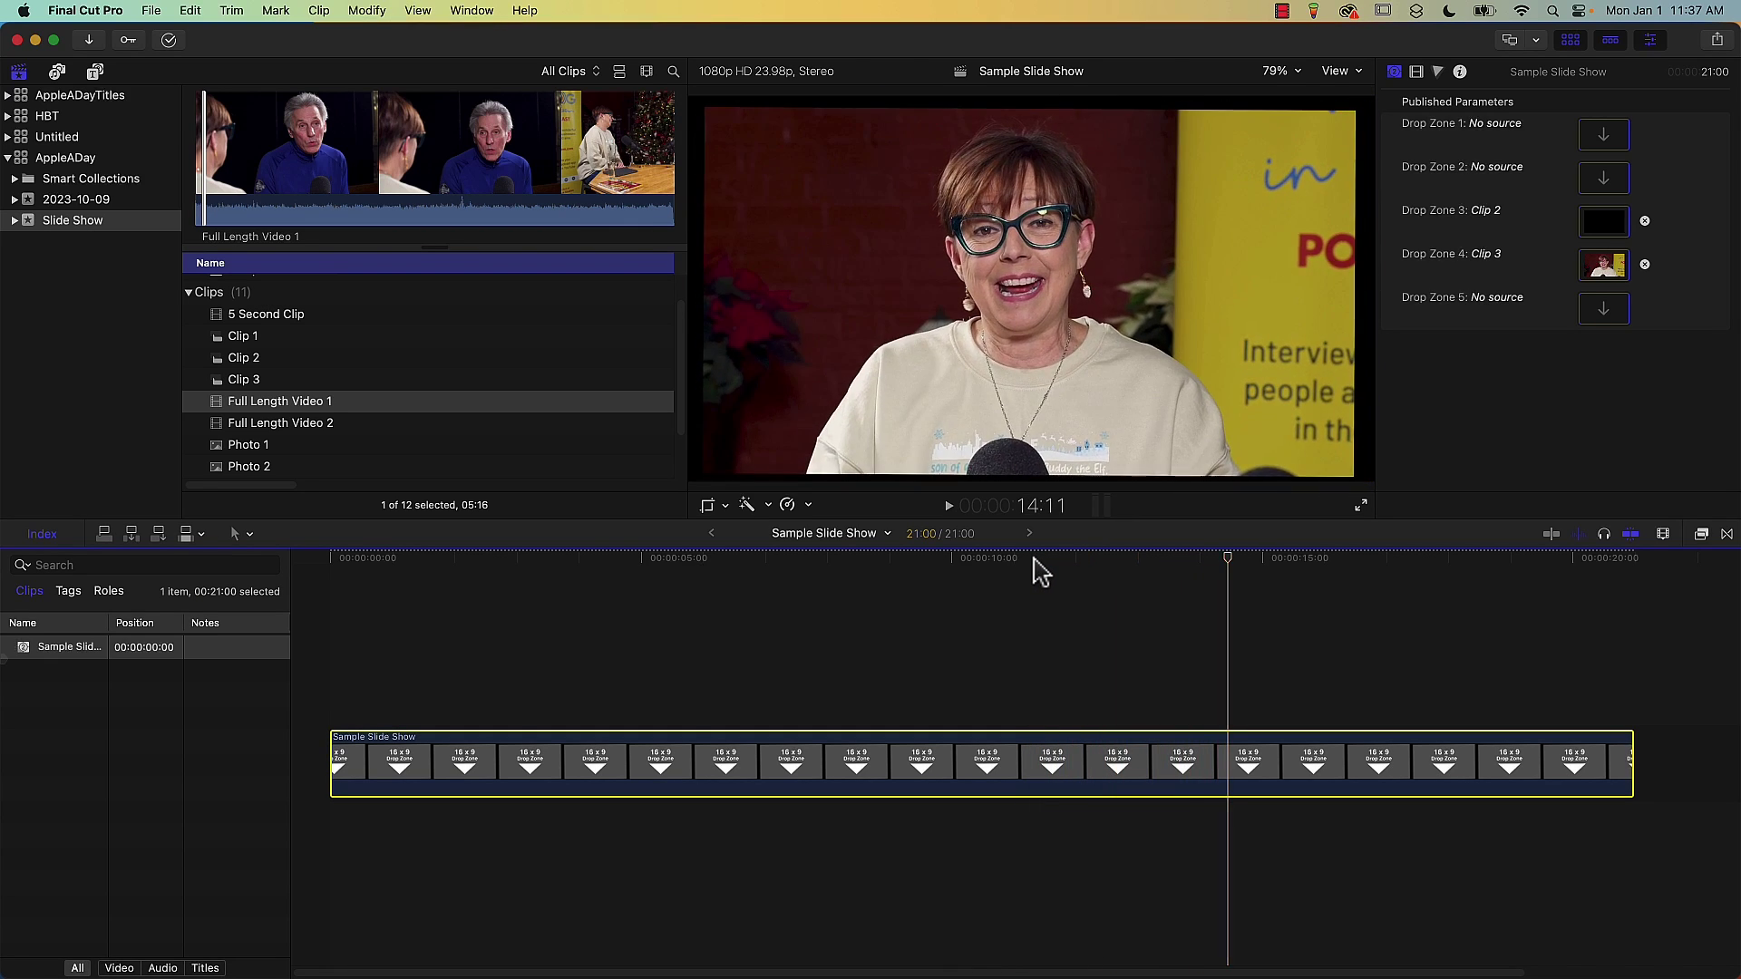
drag(1158, 557, 1191, 558)
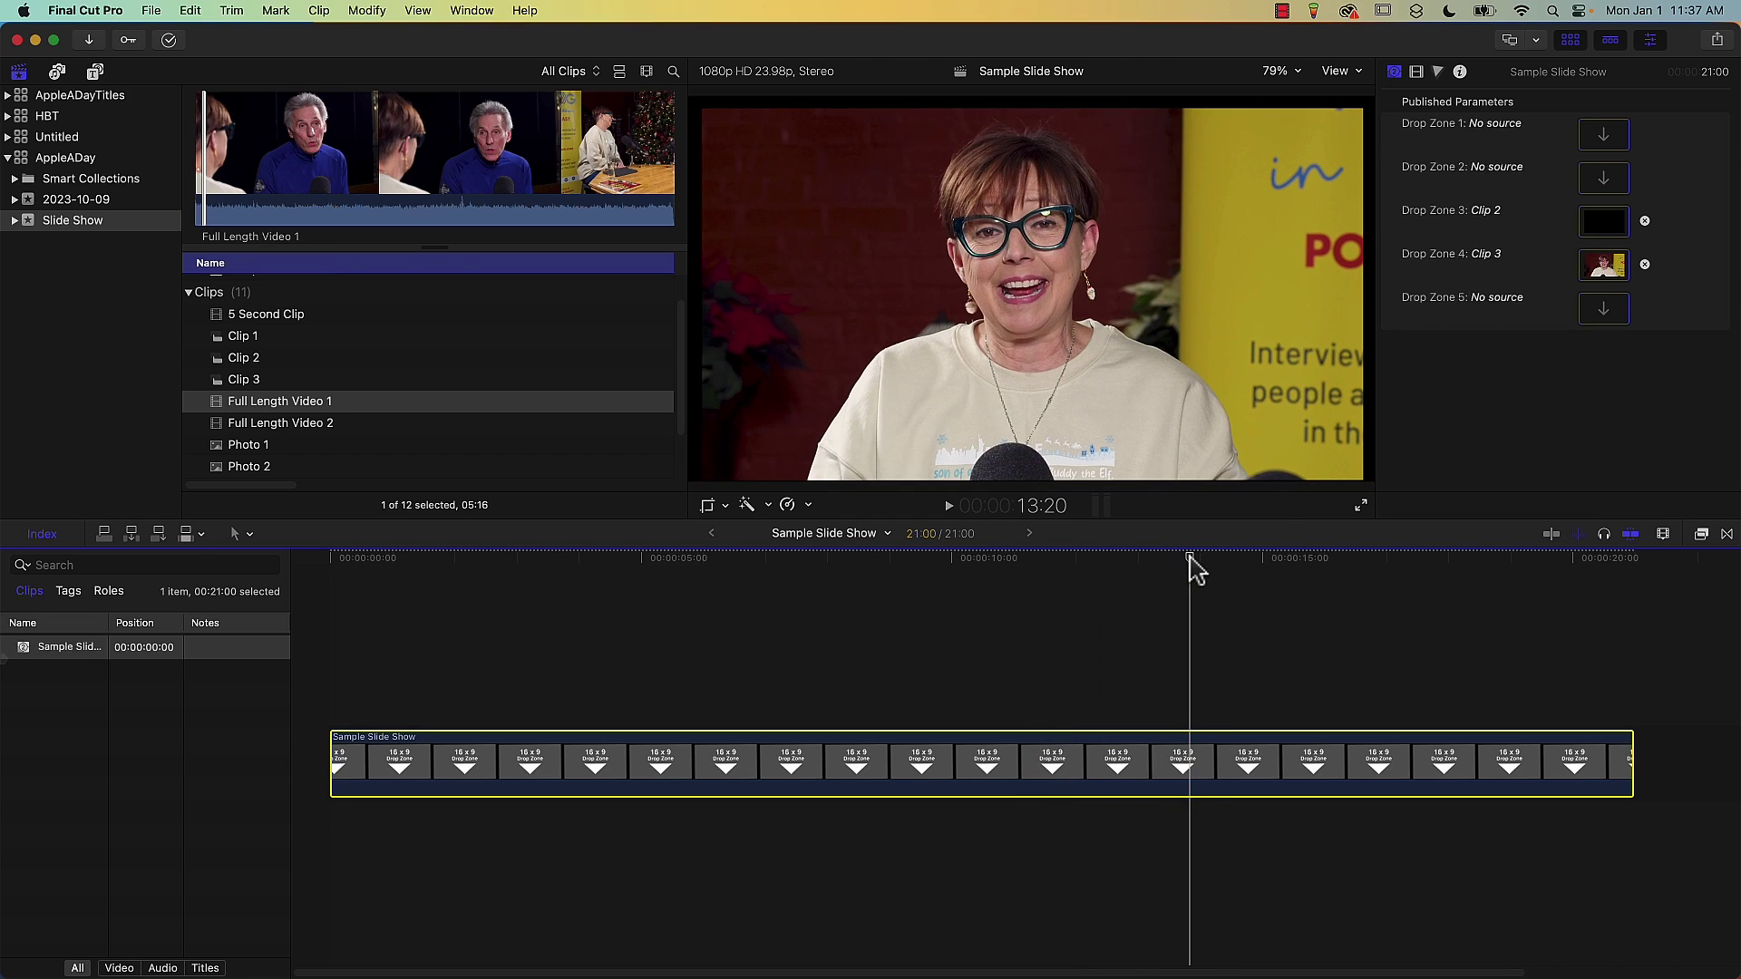
- Reassign Drop Zone 4's source to Clip 3, chosen at the clip's first frame, and preview the slide show from about 11:10
click(1613, 270)
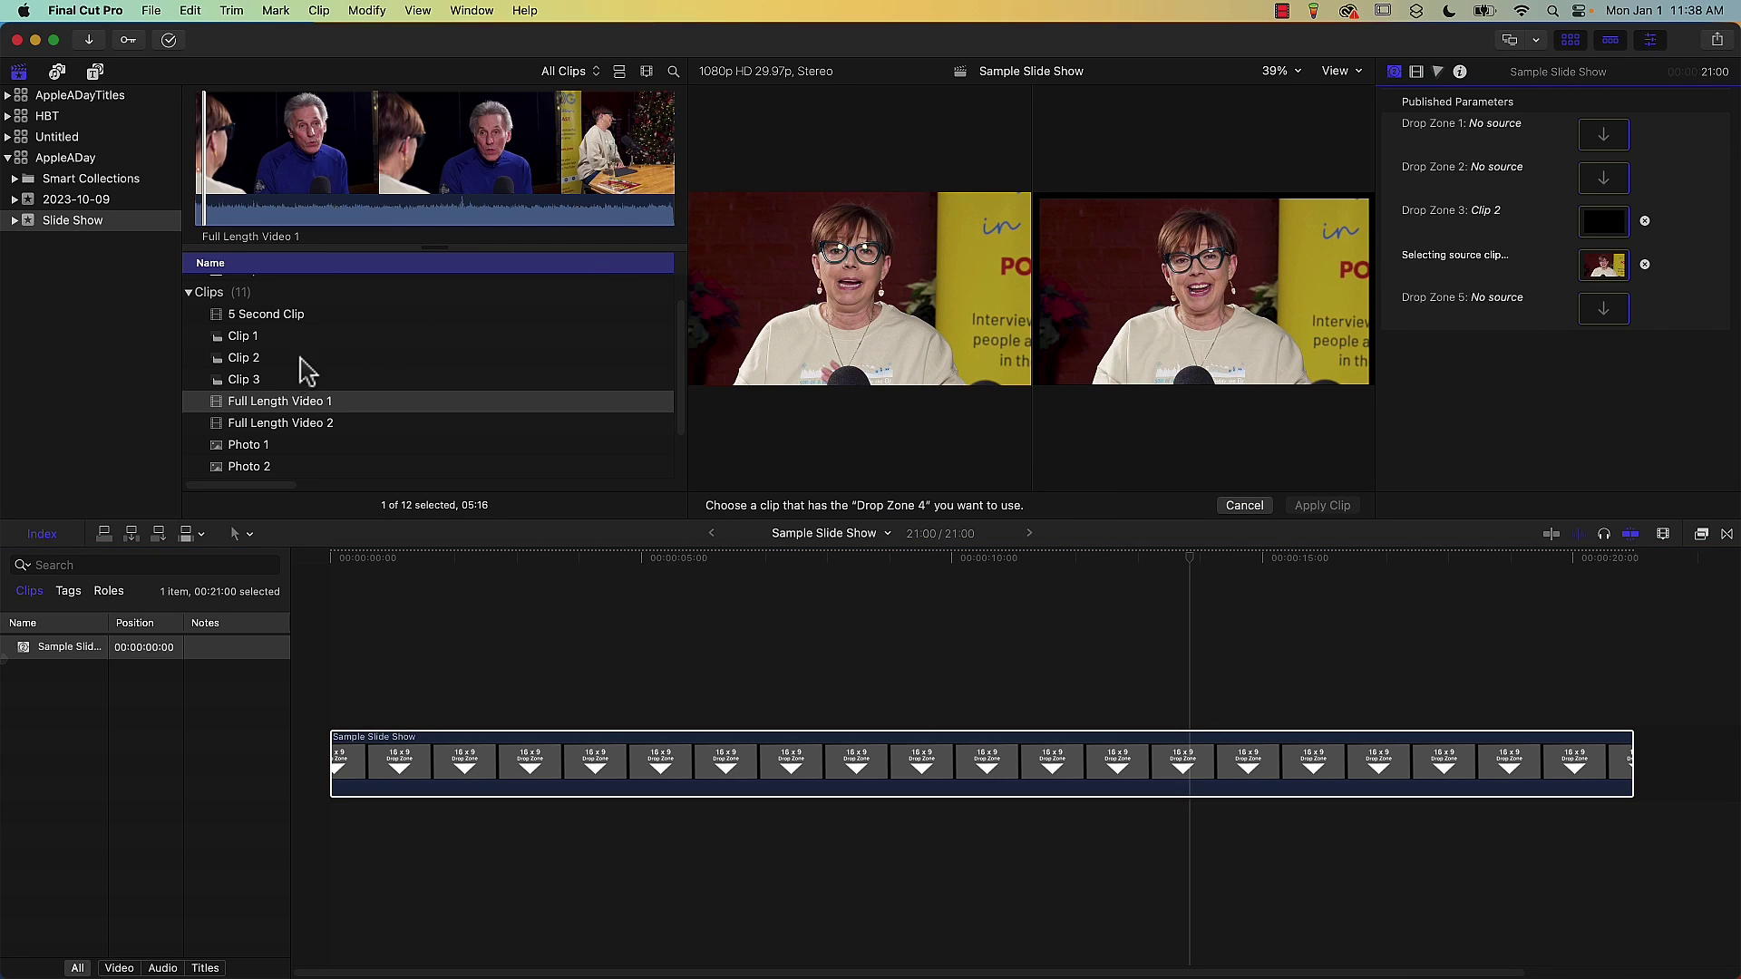
click(240, 381)
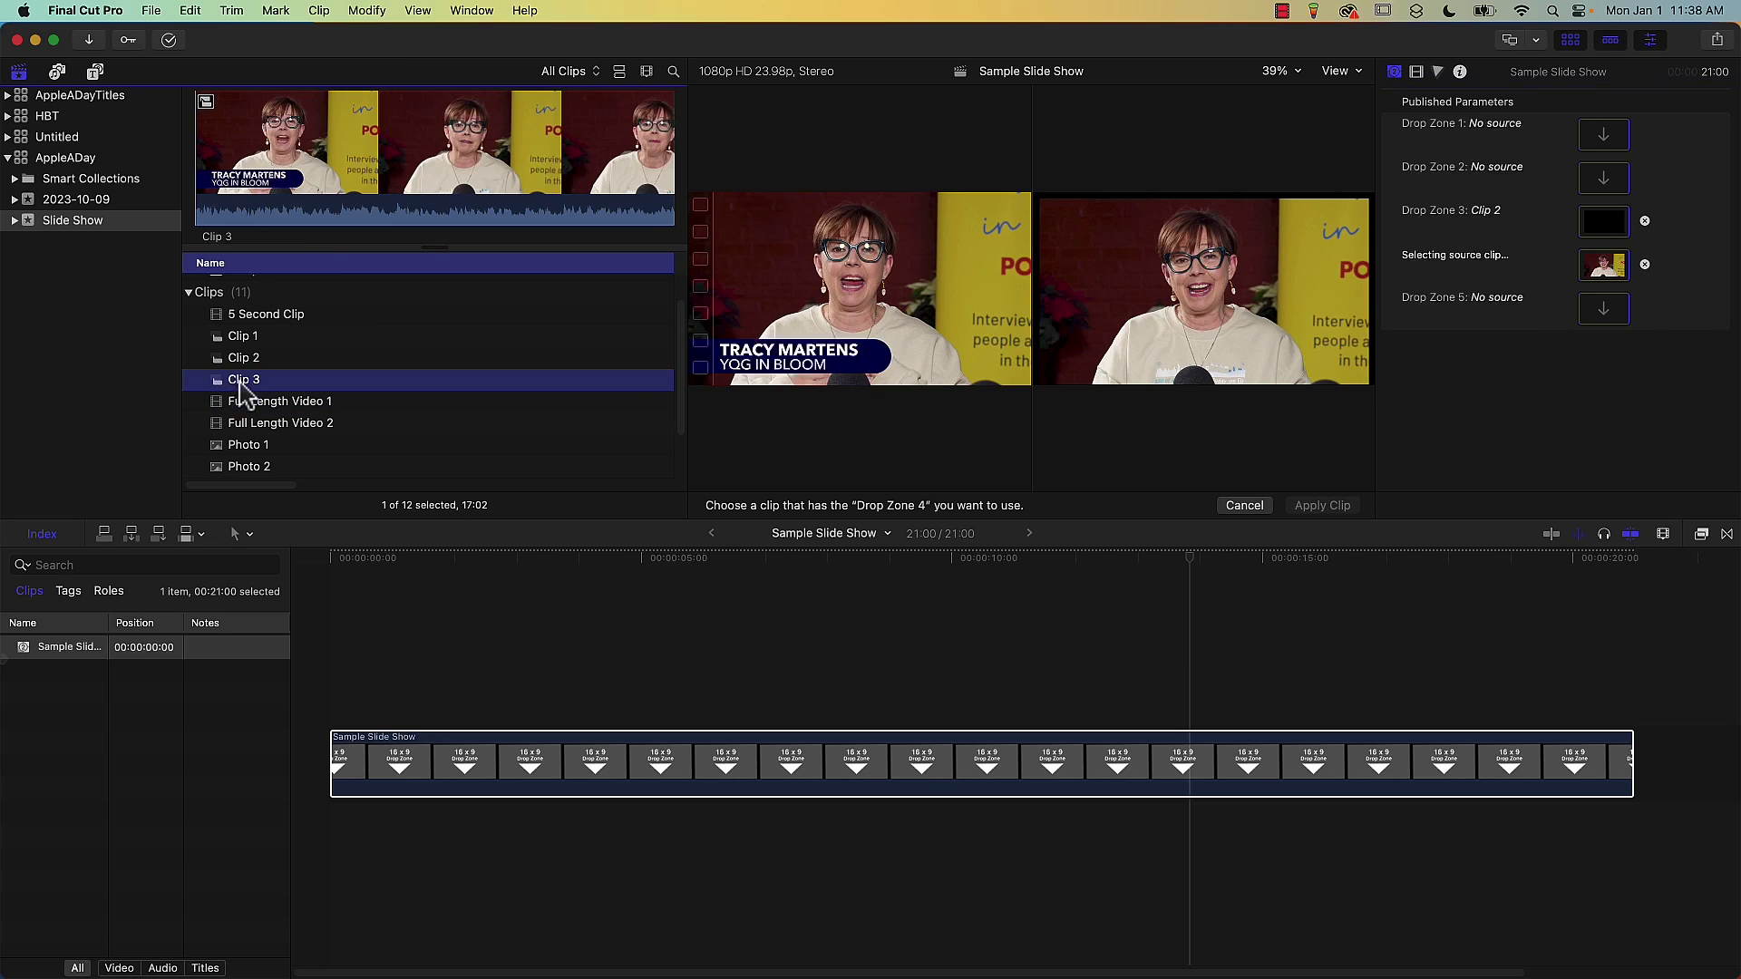
click(197, 205)
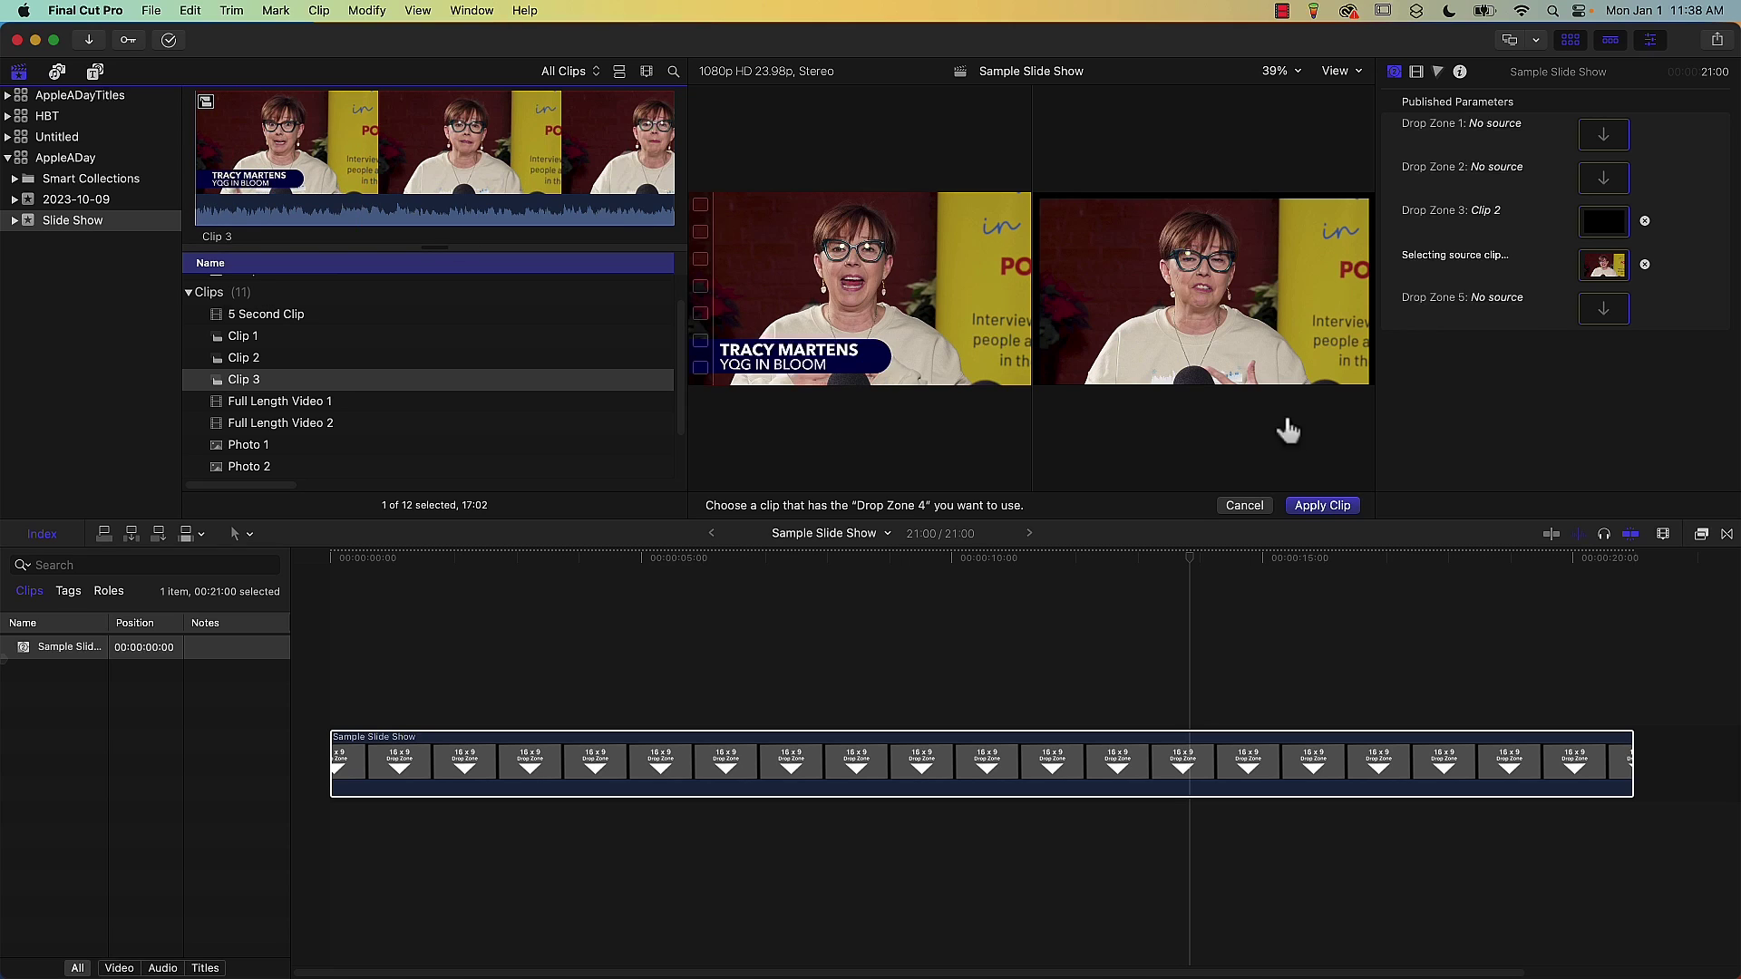
click(1321, 506)
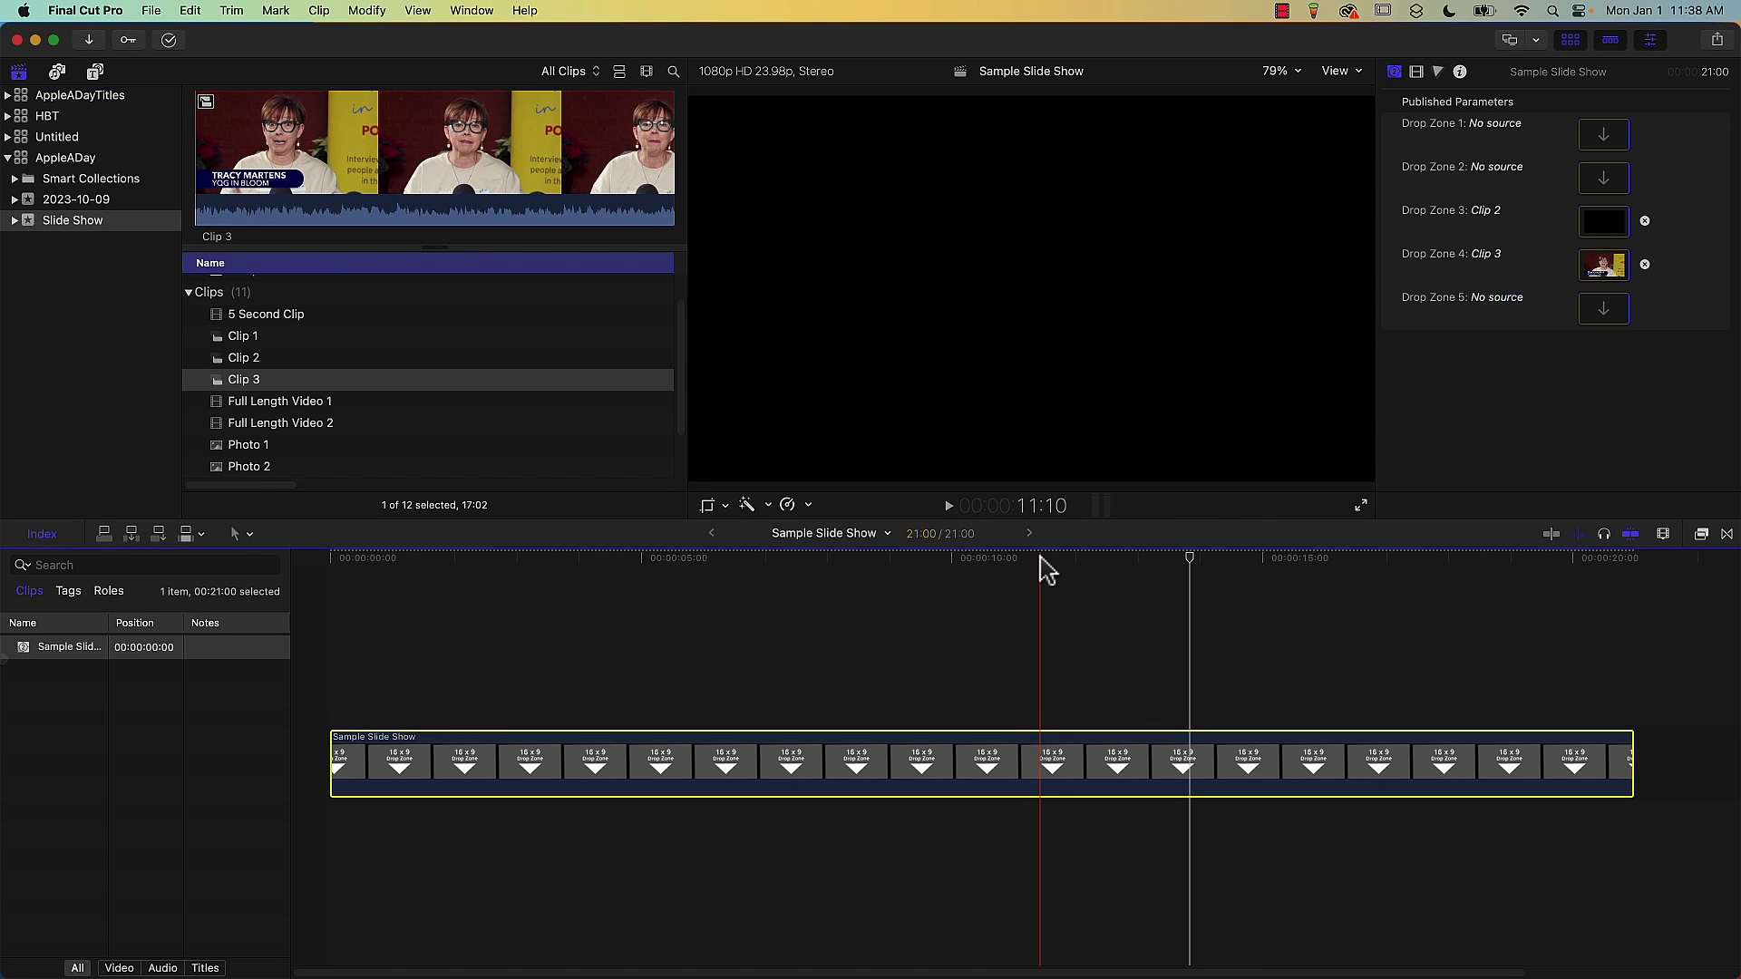
click(1041, 560)
key(space)
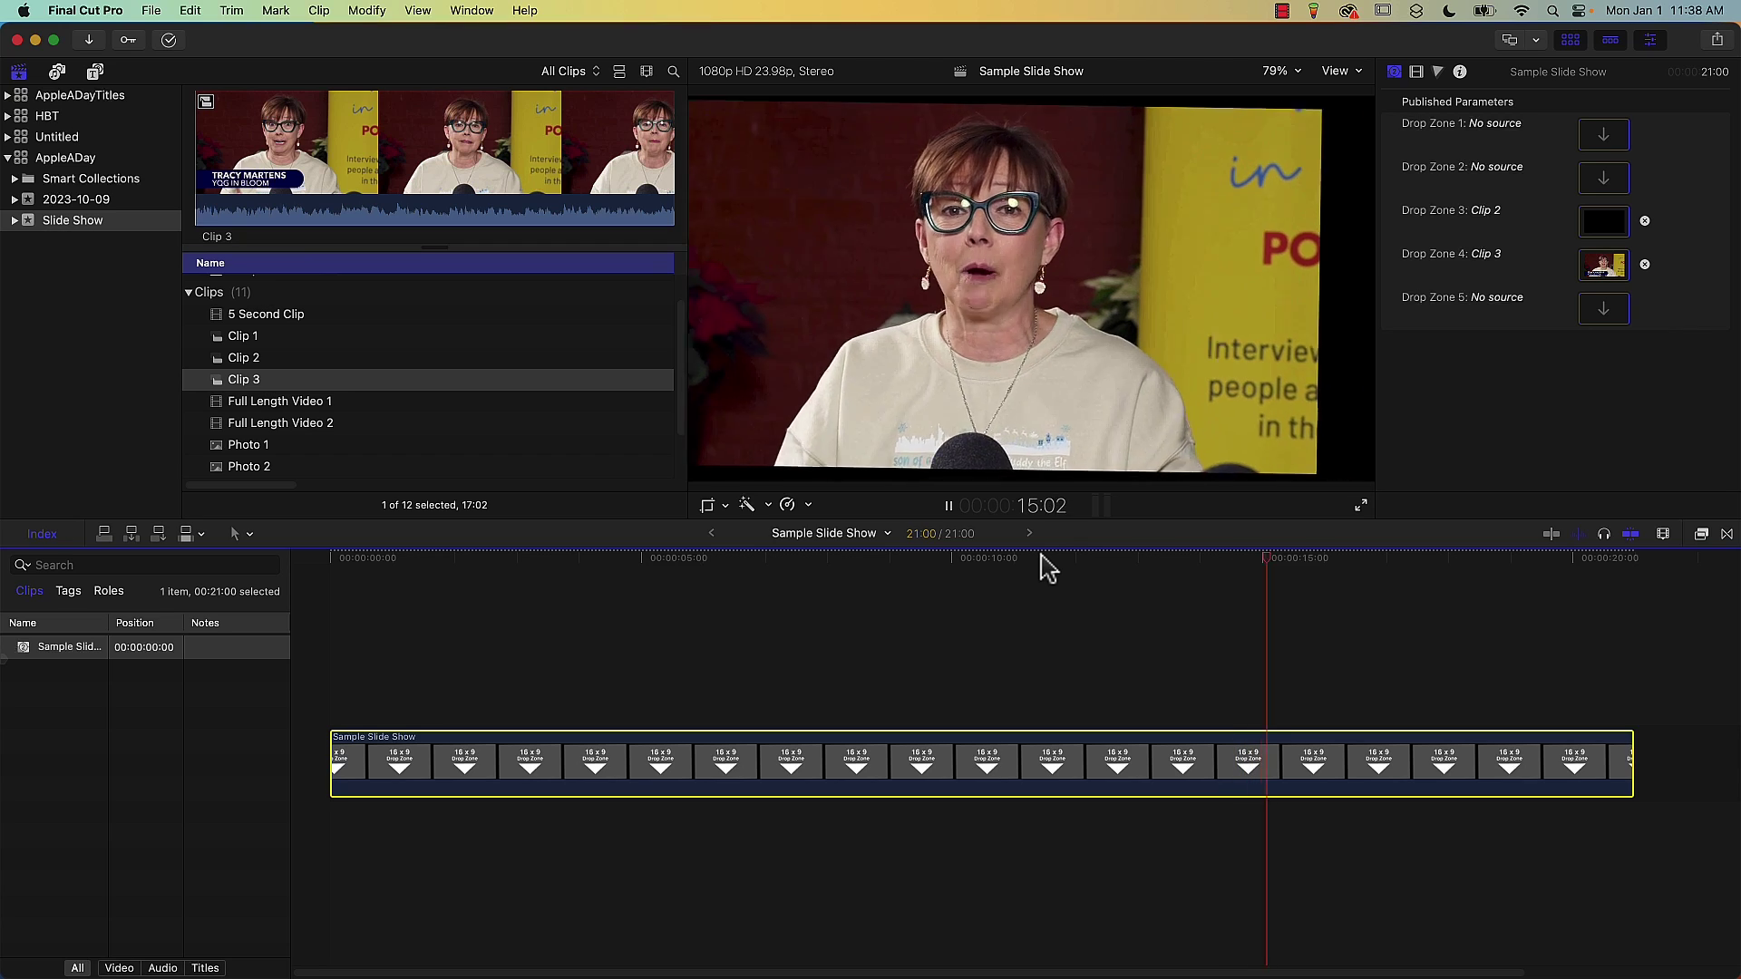
key(space)
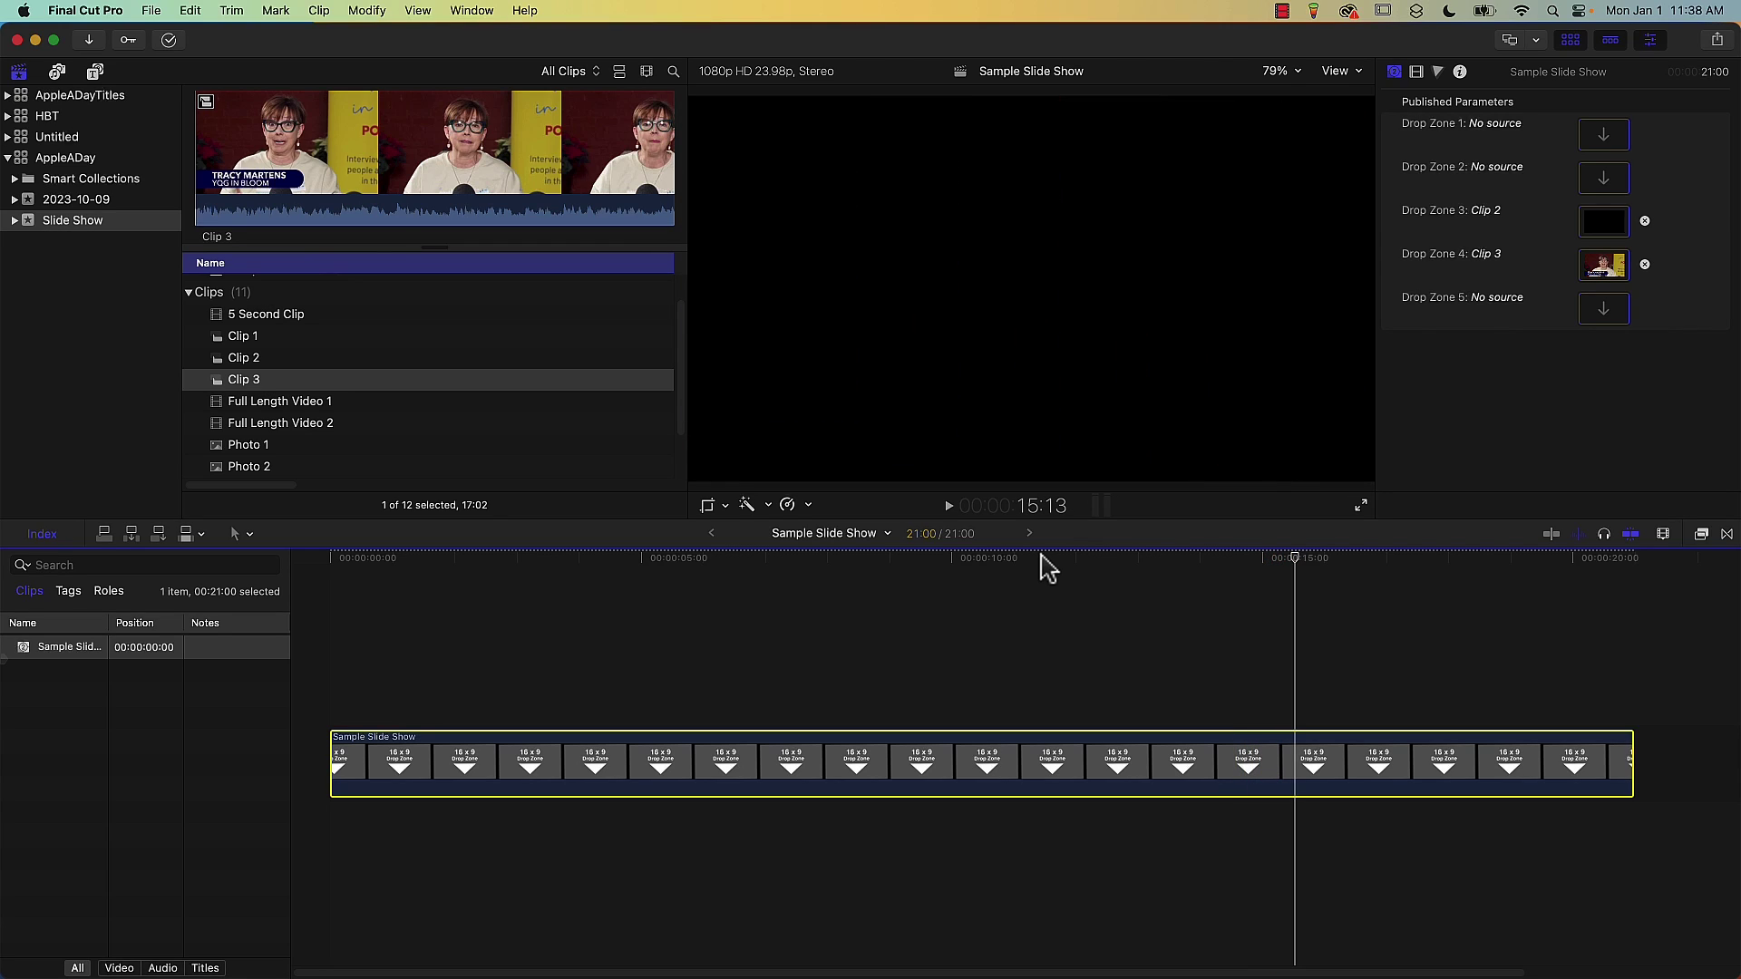